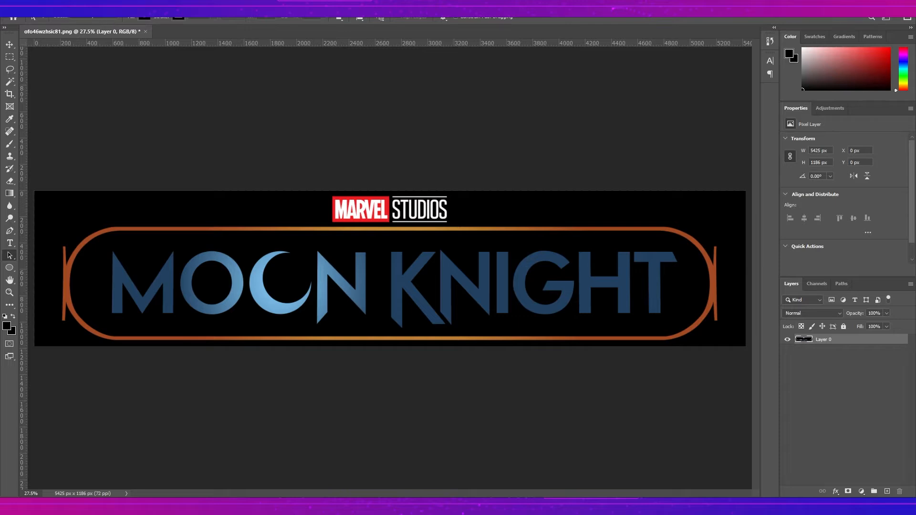
# Select the logo's black background with Color Range and add an inverted layer mask that hides it
pyautogui.click(114, 6)
pyautogui.click(143, 96)
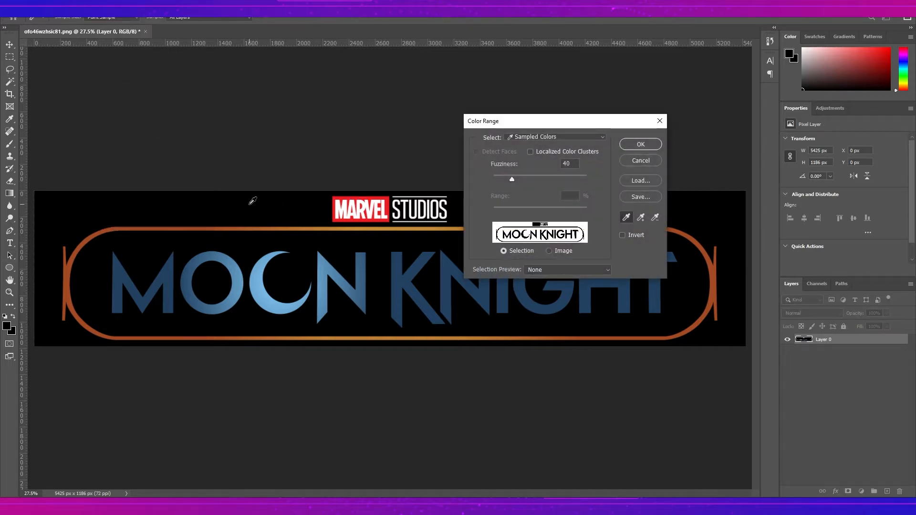
pyautogui.click(634, 144)
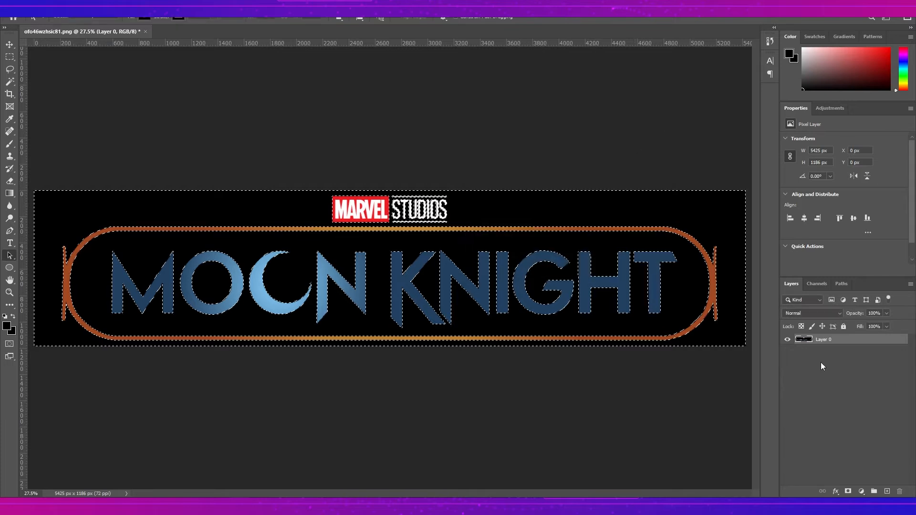
pyautogui.click(848, 491)
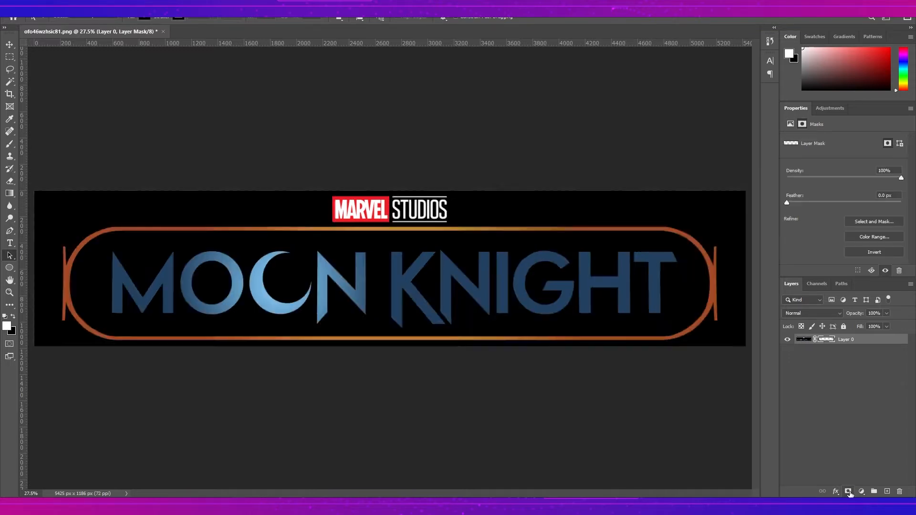
# Set the layer thumbnails to medium size and load the logo's layer mask as a selection
pyautogui.rightClick(837, 357)
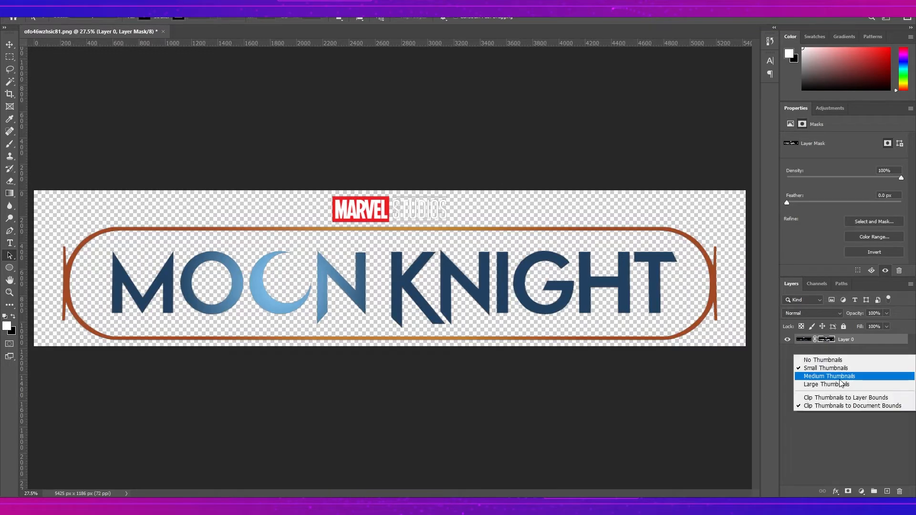
pyautogui.click(849, 374)
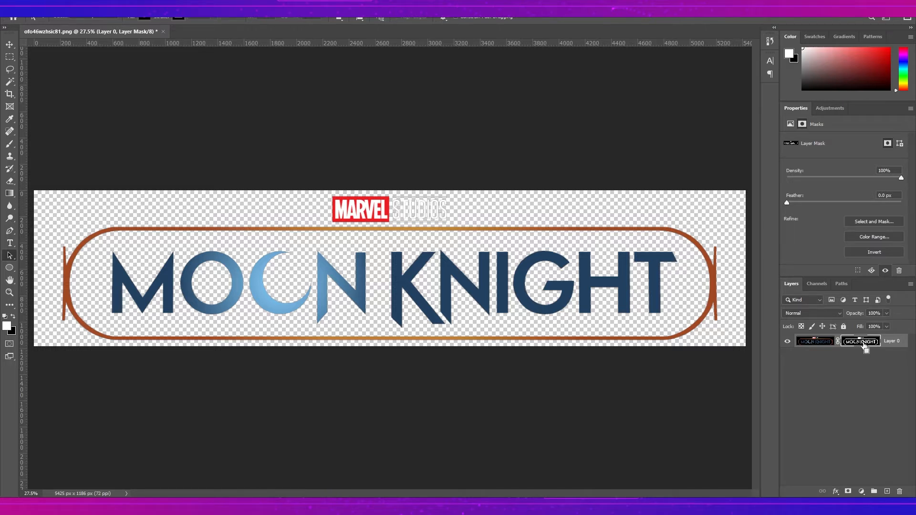
pyautogui.keyDown('ctrl'); pyautogui.click(864, 343); pyautogui.keyUp('ctrl')
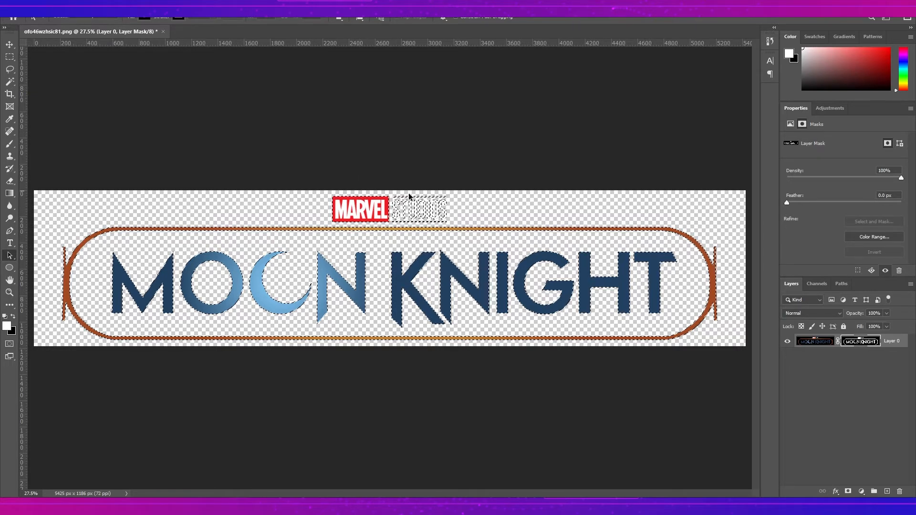
# Make a work path from the logo selection with a tolerance of 2.0 pixels
pyautogui.click(9, 58)
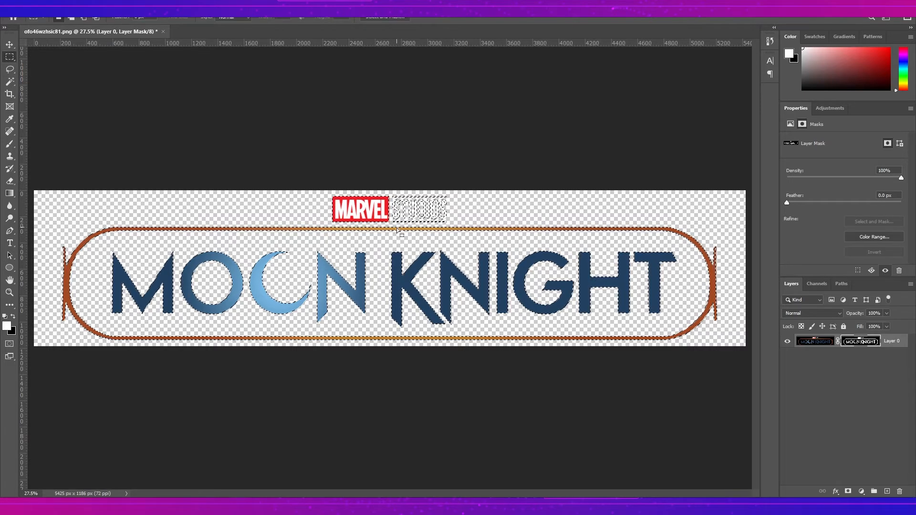
pyautogui.rightClick(397, 285)
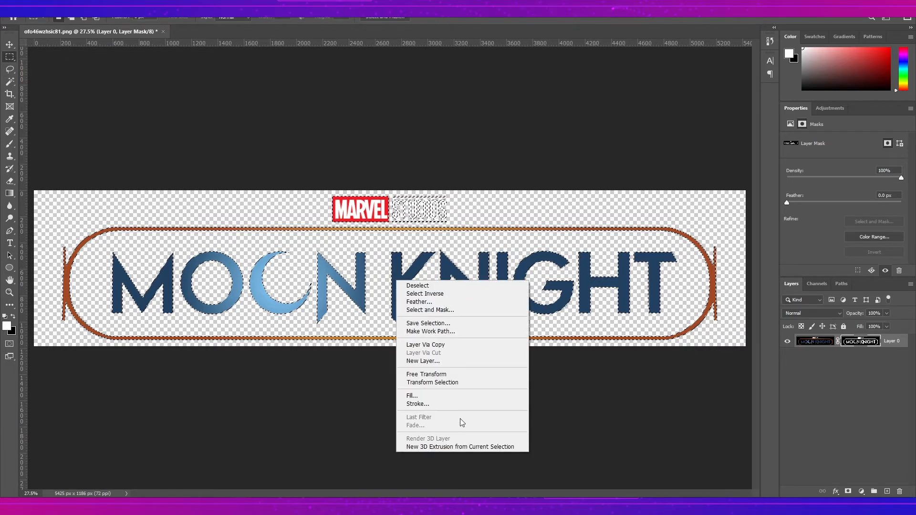
pyautogui.click(448, 331)
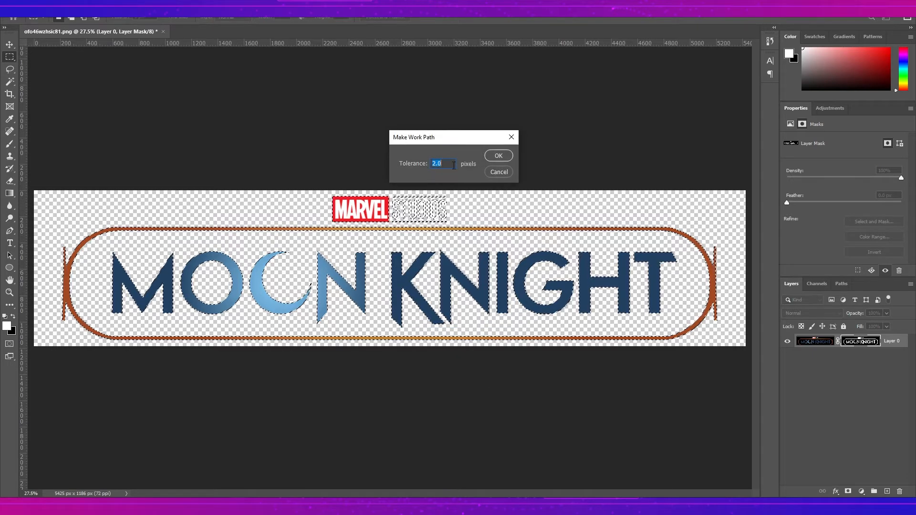
pyautogui.click(496, 155)
# Refine the work path along the curve of the first S in STUDIOS with the Pen tool
pyautogui.press('v')
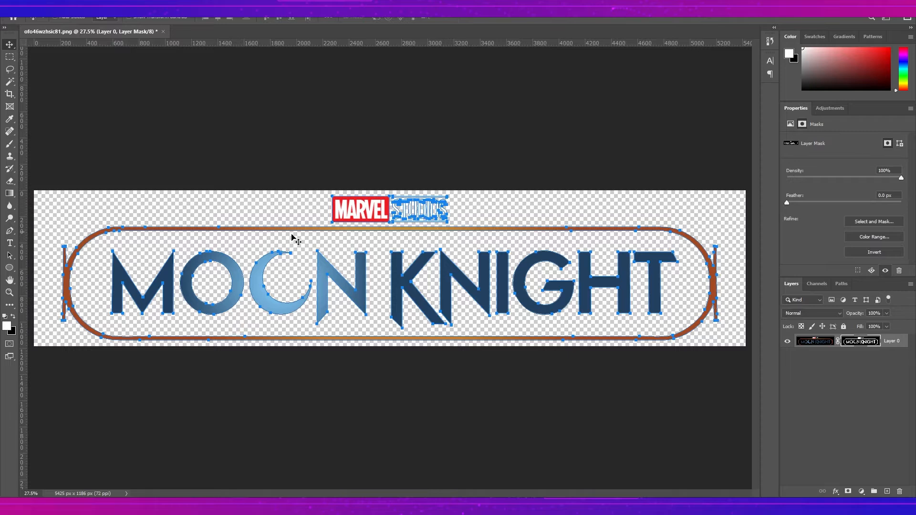
pyautogui.click(428, 217)
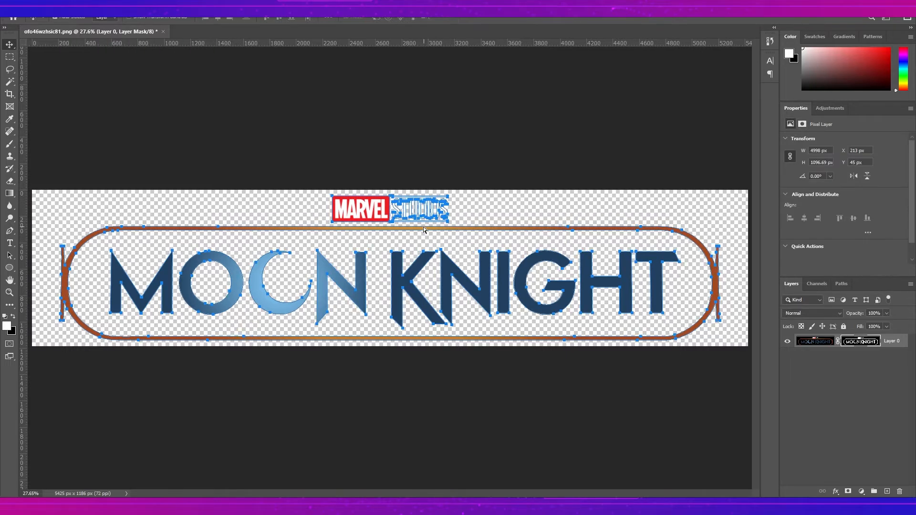
pyautogui.keyDown('ctrl'); pyautogui.click(406, 214); pyautogui.keyUp('ctrl')
pyautogui.keyDown('ctrl'); pyautogui.click(407, 214); pyautogui.keyUp('ctrl')
pyautogui.keyDown('ctrl'); pyautogui.click(407, 215); pyautogui.keyUp('ctrl')
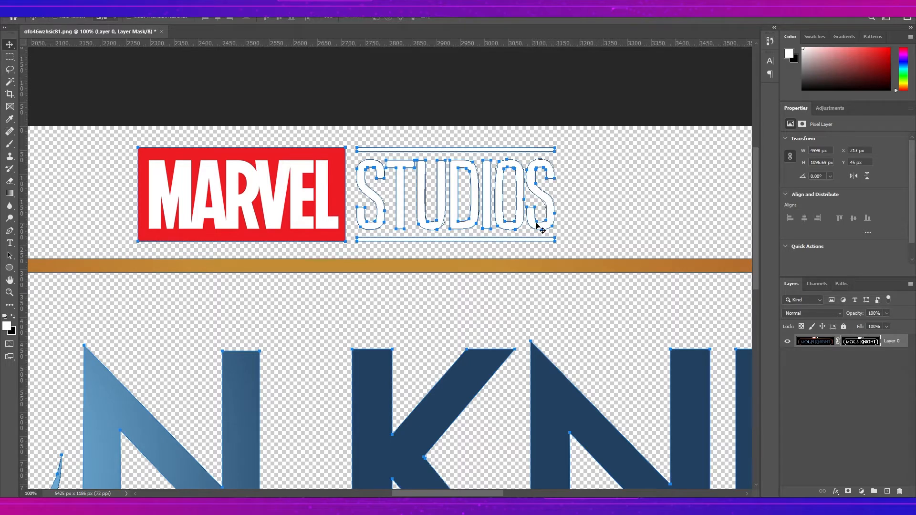
pyautogui.keyDown('ctrl'); pyautogui.click(365, 194); pyautogui.keyUp('ctrl')
pyautogui.keyDown('ctrl'); pyautogui.click(366, 194); pyautogui.keyUp('ctrl')
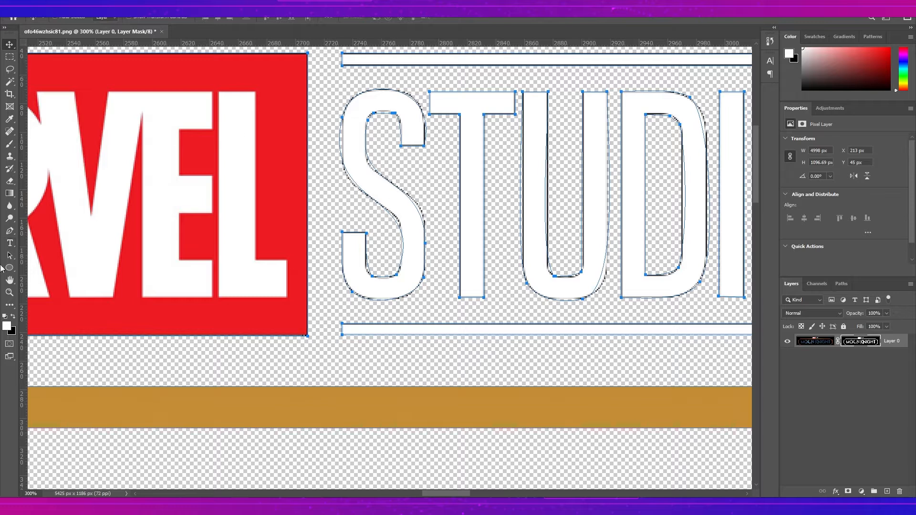
pyautogui.click(8, 232)
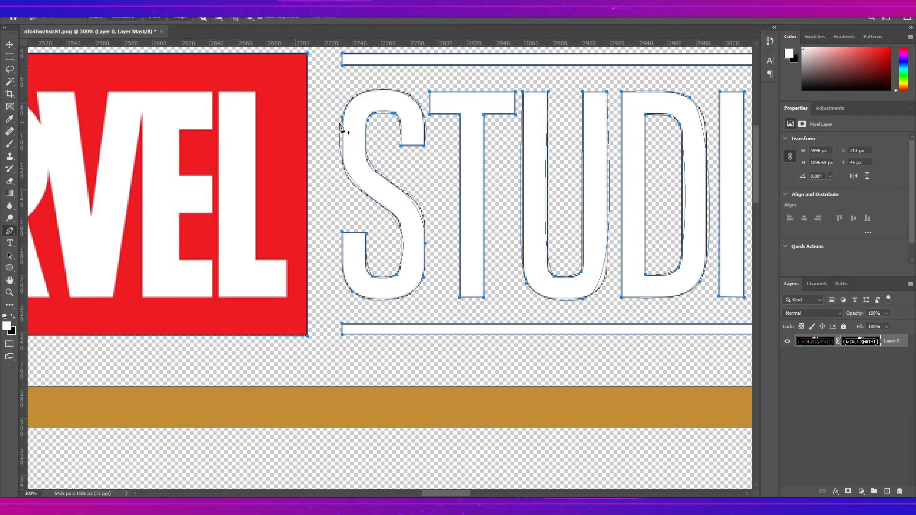
pyautogui.click(348, 177)
pyautogui.moveTo(349, 177); pyautogui.dragTo(308, 185)
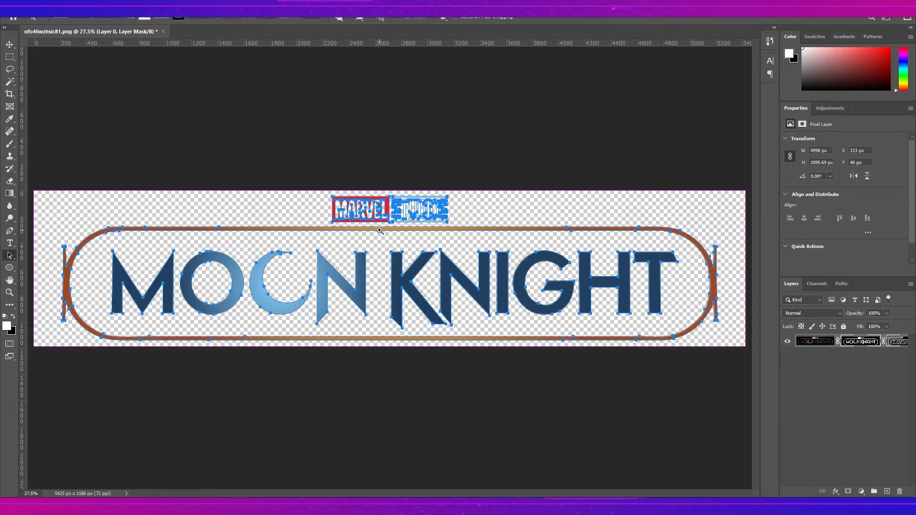
# Select and copy all paths of the logo, covering the Marvel Studios lettering, the title and the border
pyautogui.keyDown('ctrl'); pyautogui.click(382, 233); pyautogui.keyUp('ctrl')
pyautogui.keyDown('ctrl'); pyautogui.click(382, 233); pyautogui.keyUp('ctrl')
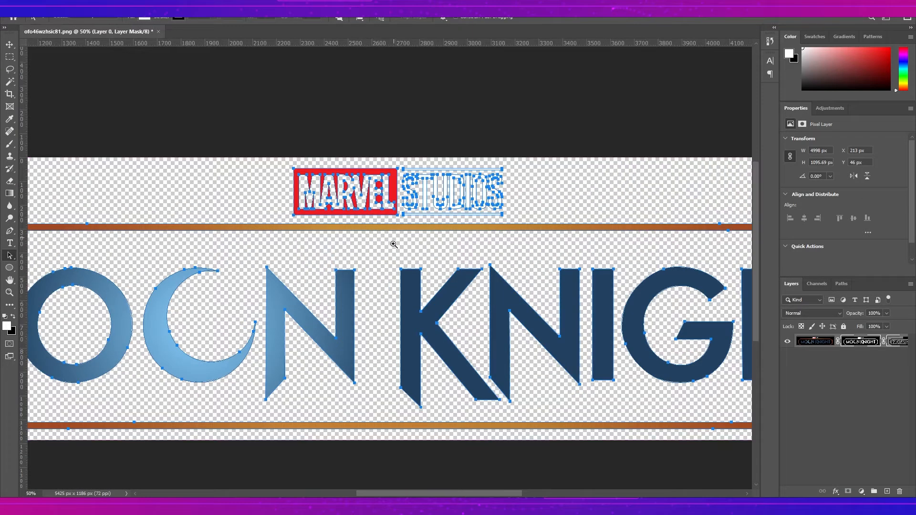
pyautogui.moveTo(382, 249); pyautogui.dragTo(342, 226)
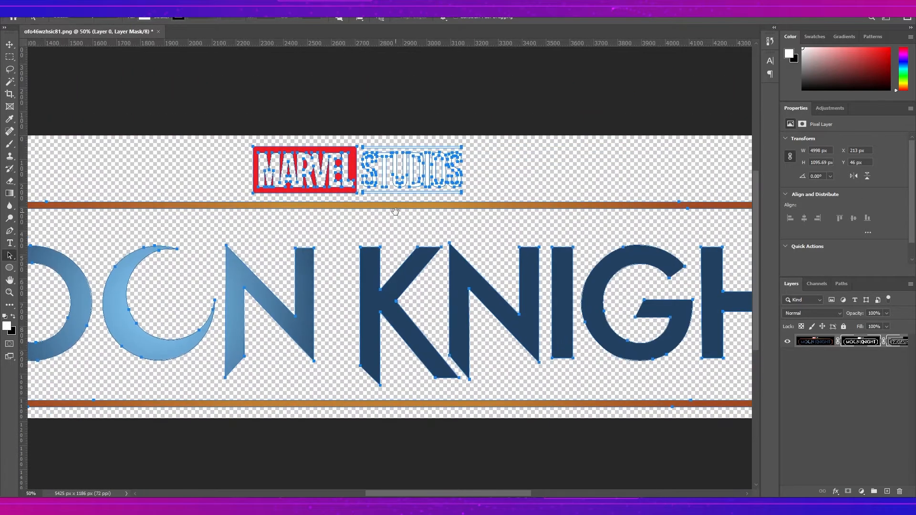
pyautogui.keyDown('ctrl'); pyautogui.click(388, 212); pyautogui.keyUp('ctrl')
pyautogui.keyDown('ctrl'); pyautogui.click(388, 212); pyautogui.keyUp('ctrl')
pyautogui.moveTo(411, 198); pyautogui.dragTo(413, 231)
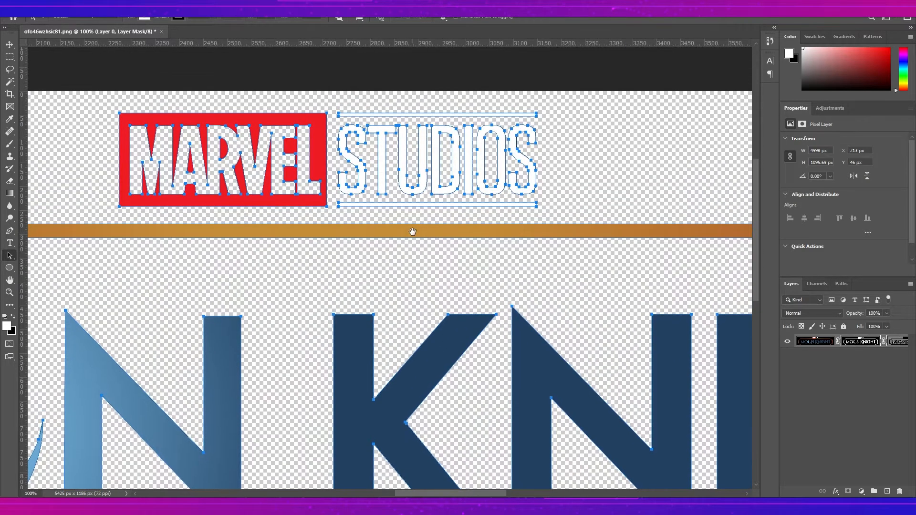
pyautogui.hotkey('ctrl', '0')
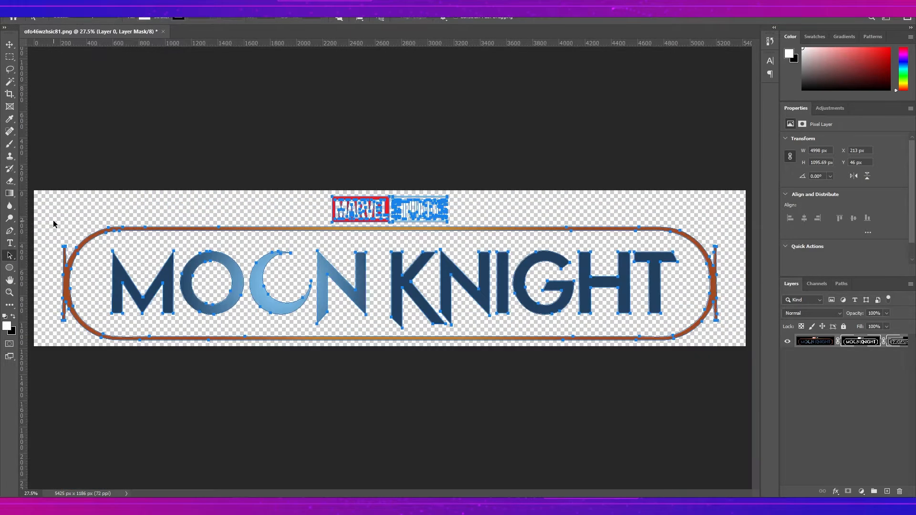
pyautogui.moveTo(51, 153); pyautogui.dragTo(732, 390)
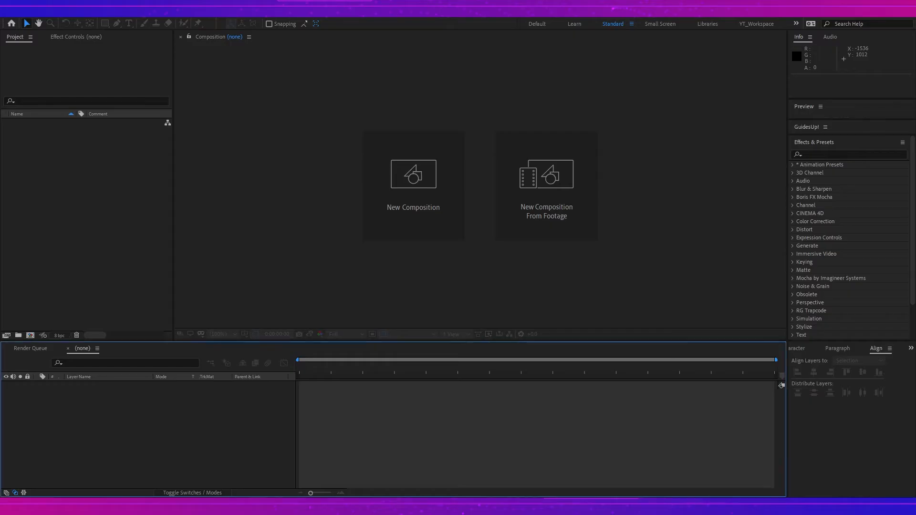
# Switch to After Effects and create a 1920 × 1080 composition at 30 frames per second with a duration of 0:00:10:01
pyautogui.click(396, 195)
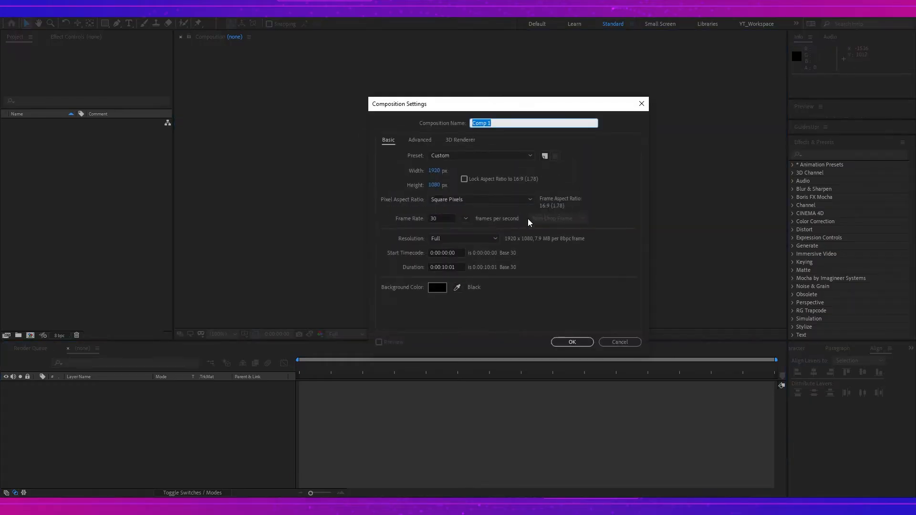
pyautogui.click(481, 155)
pyautogui.click(480, 412)
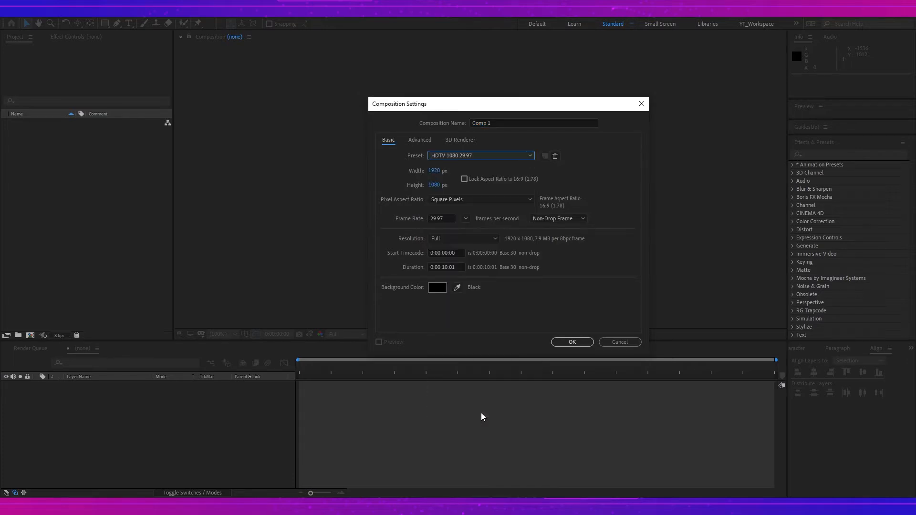
pyautogui.click(466, 219)
pyautogui.click(478, 309)
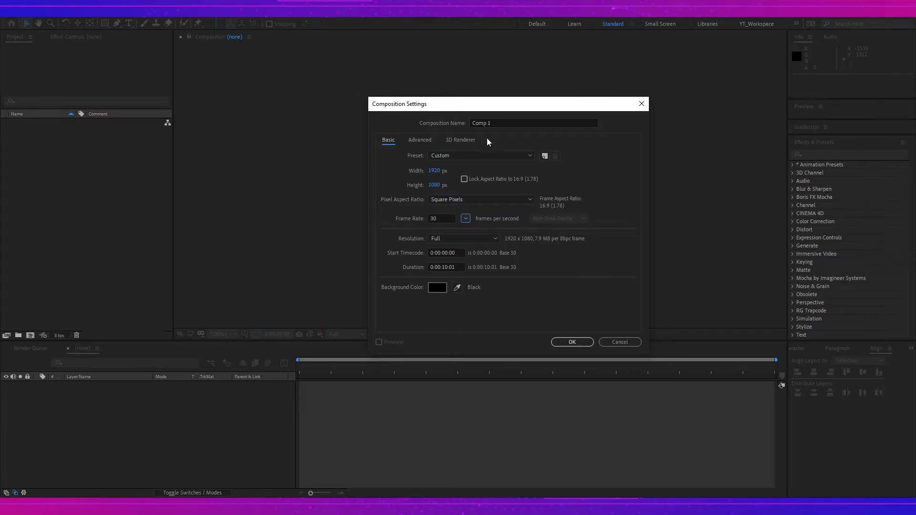
pyautogui.press('Return')
# Add a black 1920 × 1080 solid named BG to the composition
pyautogui.rightClick(89, 400)
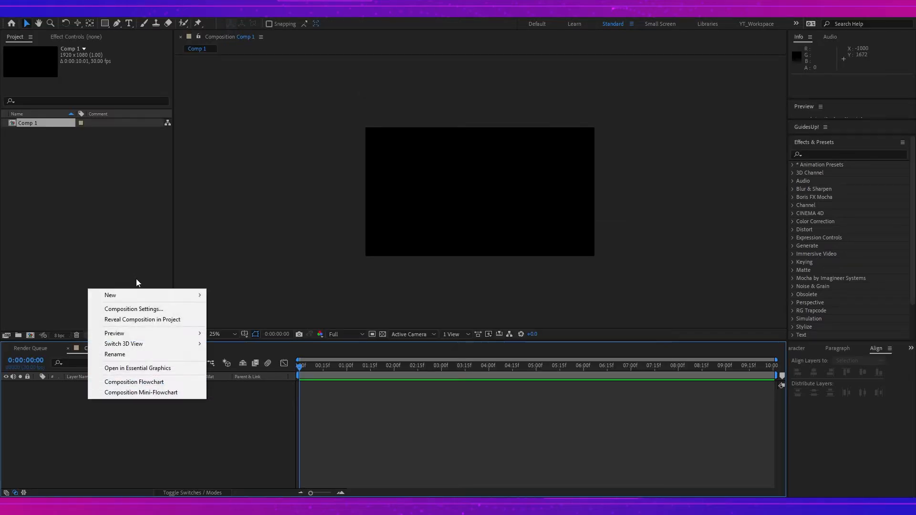
pyautogui.moveTo(143, 295)
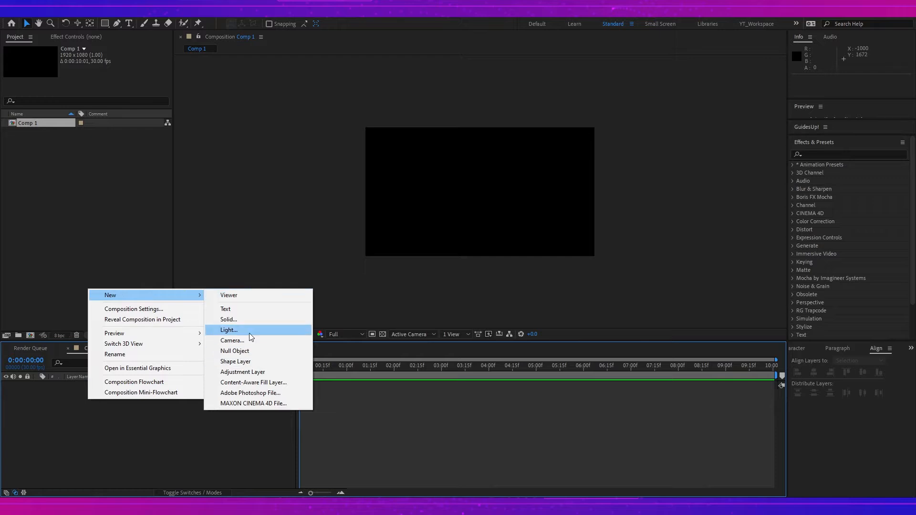
pyautogui.click(250, 319)
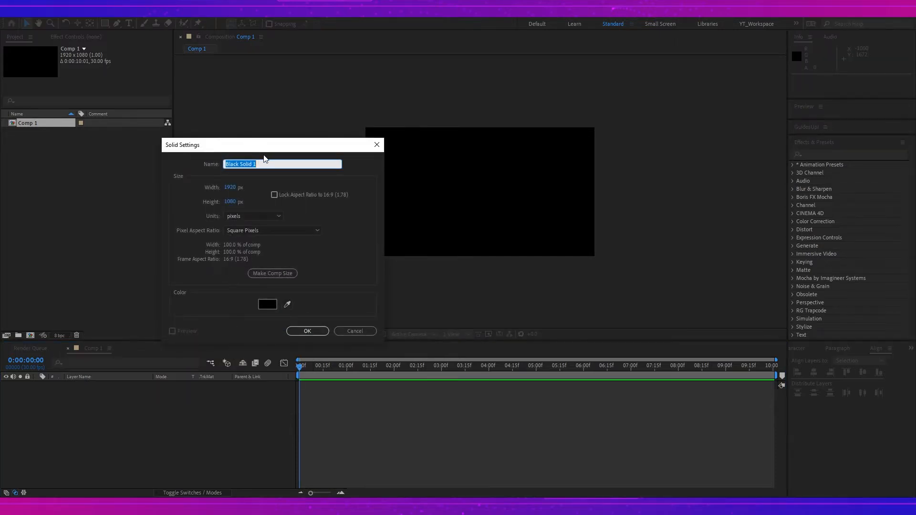
pyautogui.write('BG')
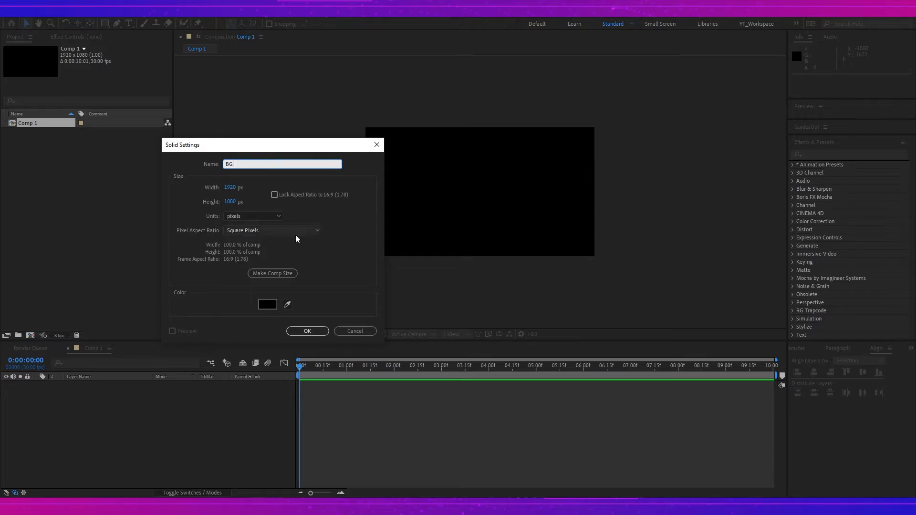
pyautogui.click(307, 331)
# Add a black solid named Mask and paste the copied logo paths onto it as masks
pyautogui.rightClick(121, 423)
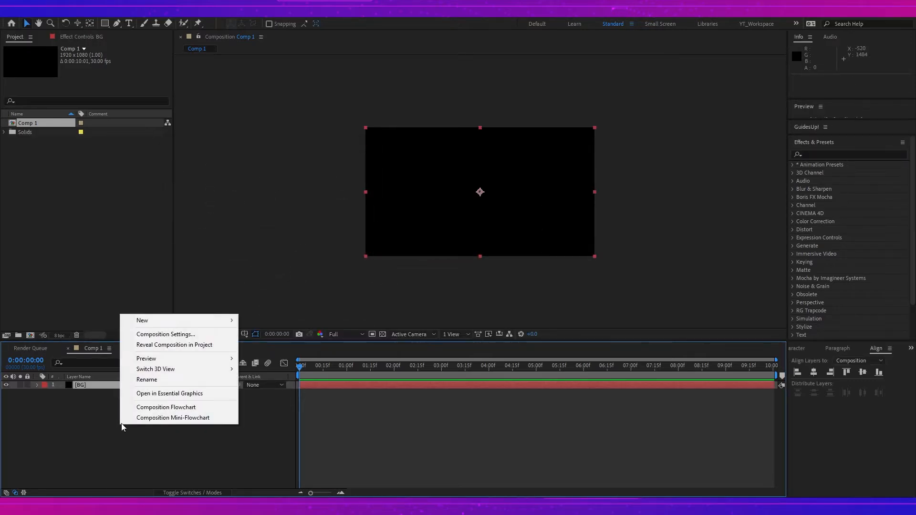
pyautogui.moveTo(159, 322)
pyautogui.click(288, 344)
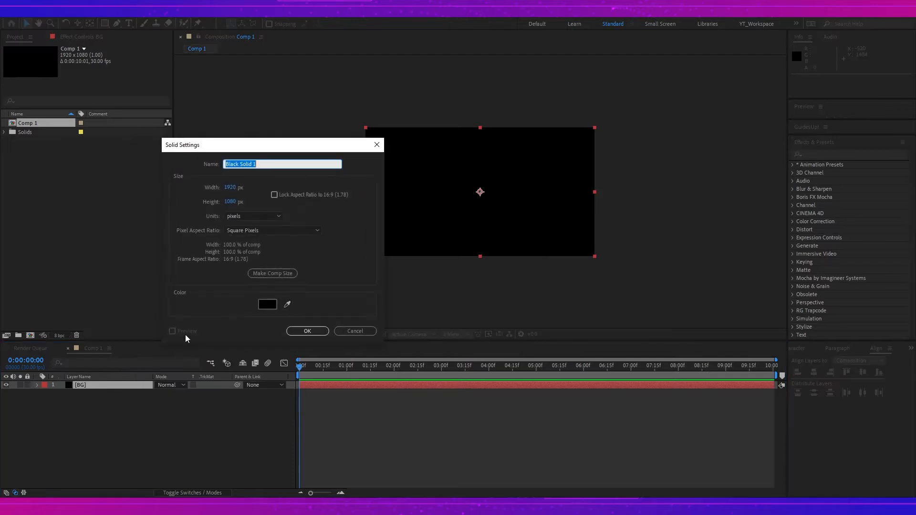
pyautogui.write('Mask')
pyautogui.click(300, 330)
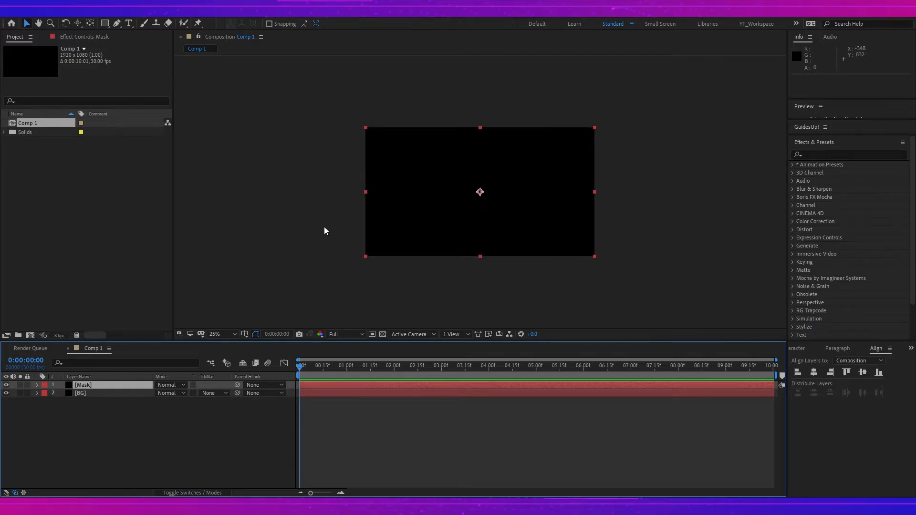
pyautogui.hotkey('ctrl', 'v')
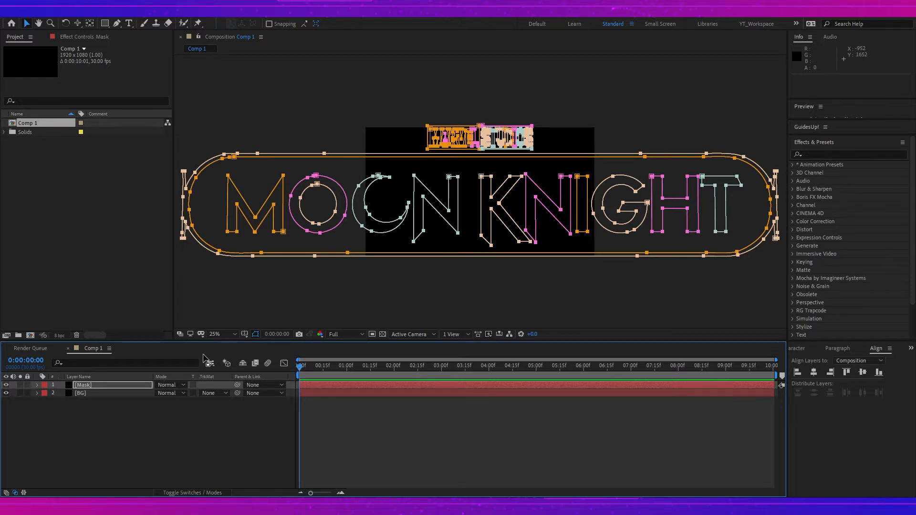
pyautogui.click(143, 384)
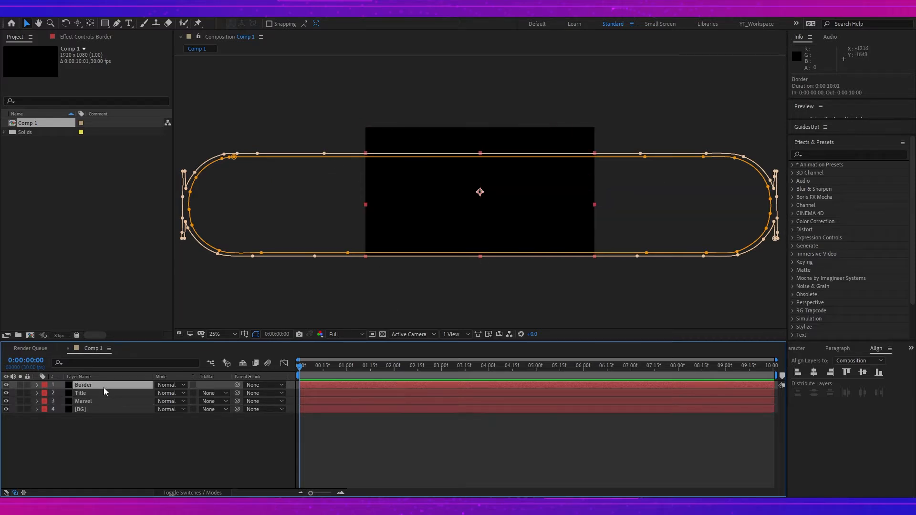
# Check the masks of the Title and Marvel layers and move the Border layer directly above BG
pyautogui.click(90, 391)
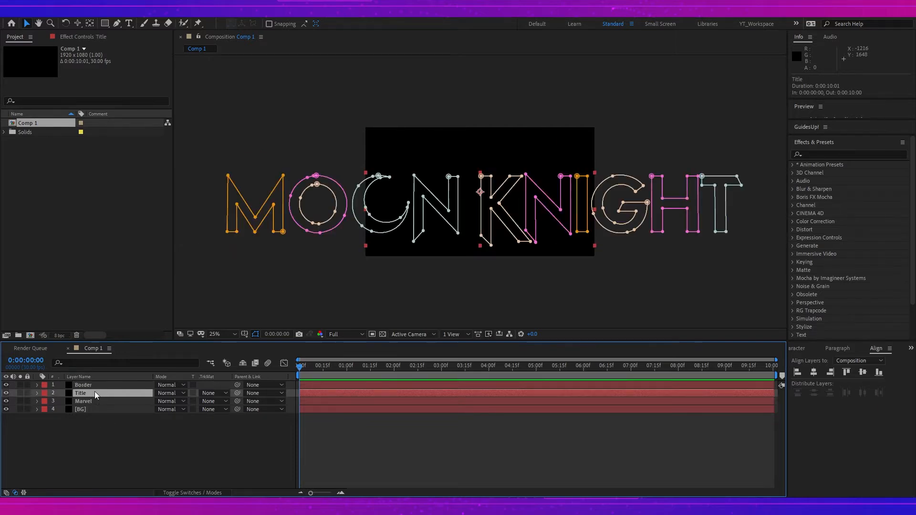
pyautogui.click(96, 401)
pyautogui.moveTo(93, 388); pyautogui.dragTo(103, 409)
pyautogui.click(89, 393)
pyautogui.click(88, 385)
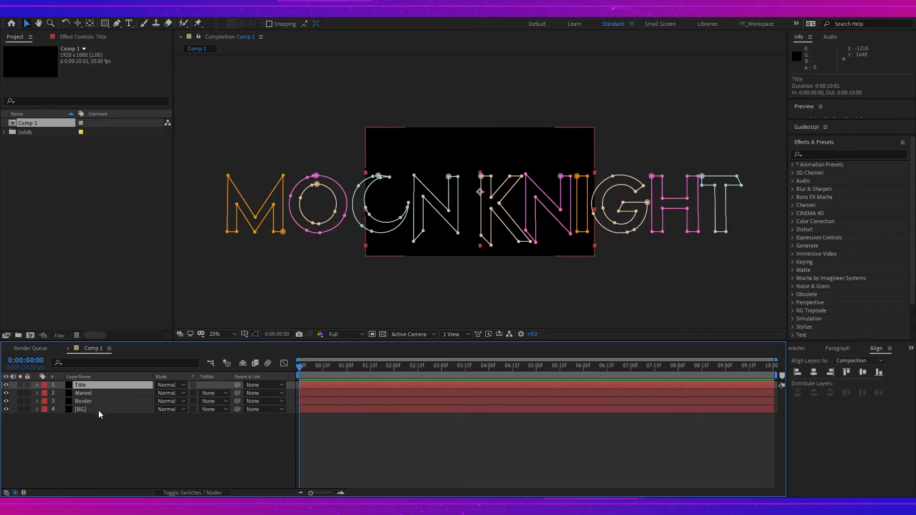
pyautogui.click(118, 431)
# Add a black 1920 × 1080 solid named E3D to the composition
pyautogui.rightClick(143, 432)
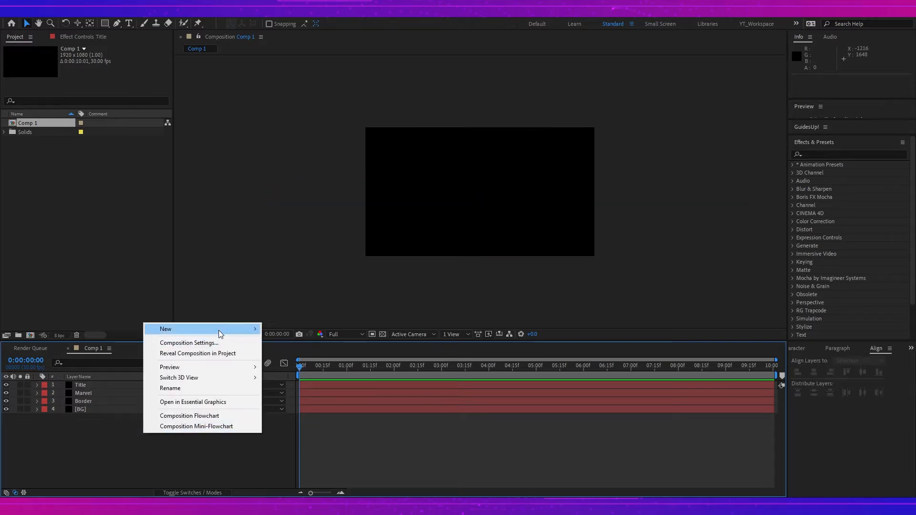
pyautogui.moveTo(221, 330)
pyautogui.click(306, 353)
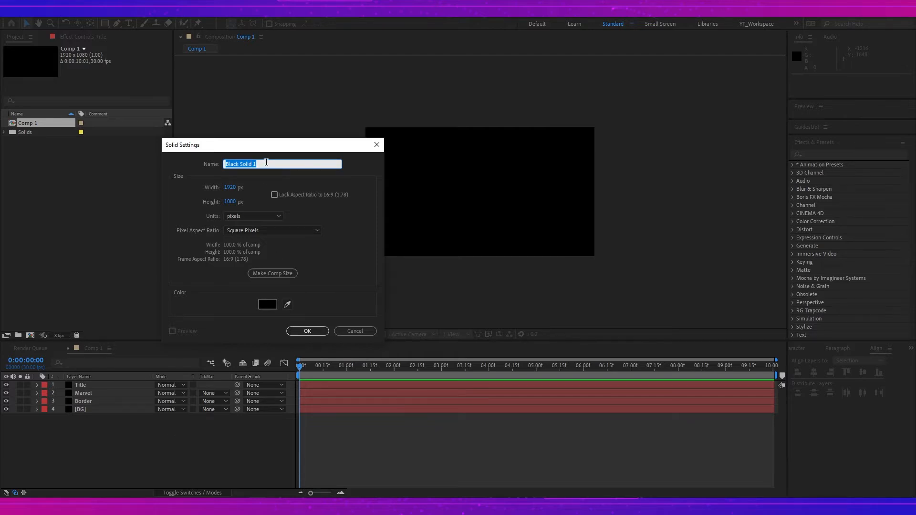
pyautogui.write('E3D')
pyautogui.click(307, 331)
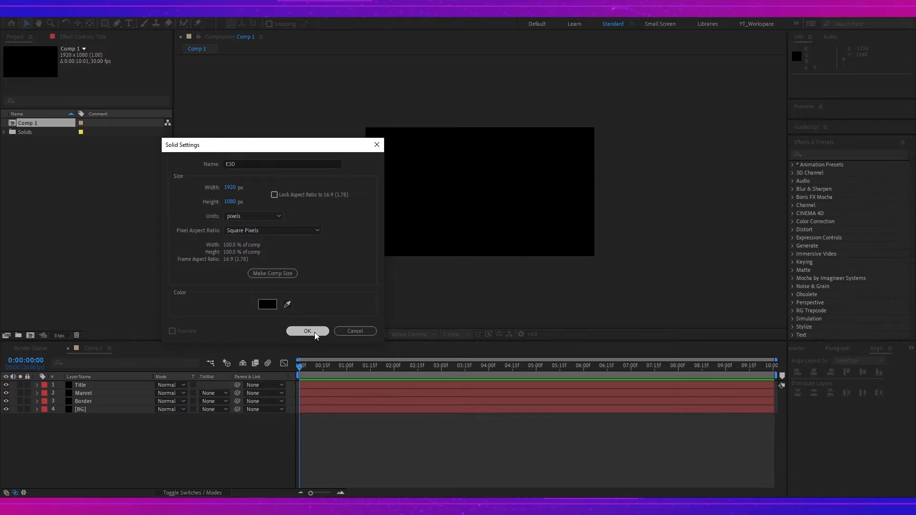
# Apply the Video Copilot Element effect to the E3D solid
pyautogui.click(85, 17)
pyautogui.moveTo(99, 13)
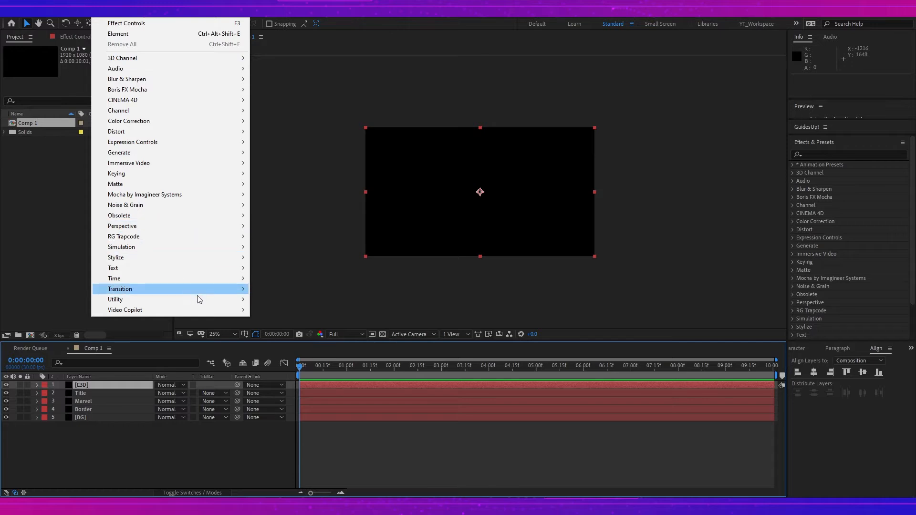
pyautogui.moveTo(205, 310)
pyautogui.click(287, 310)
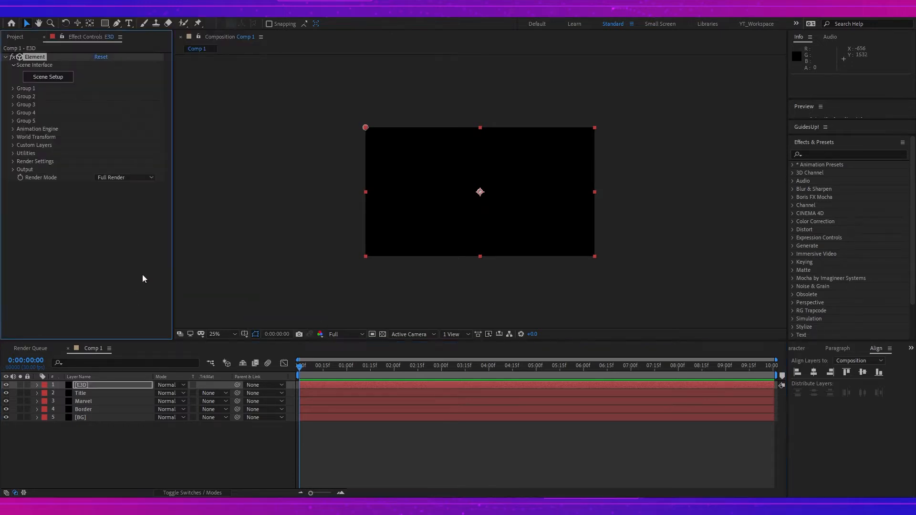
# Assign Title, Marvel and Border to Path Layers 1, 2 and 3 in Element's custom text and masks
pyautogui.click(14, 145)
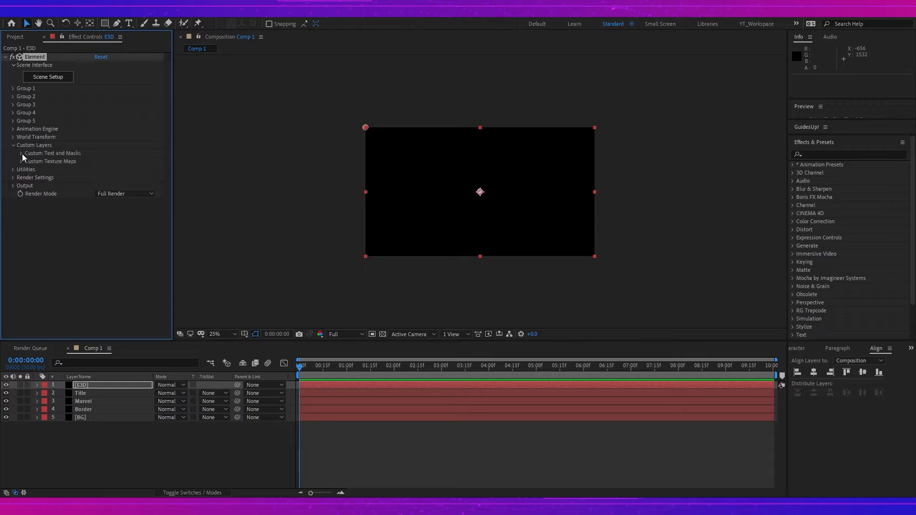
pyautogui.click(21, 153)
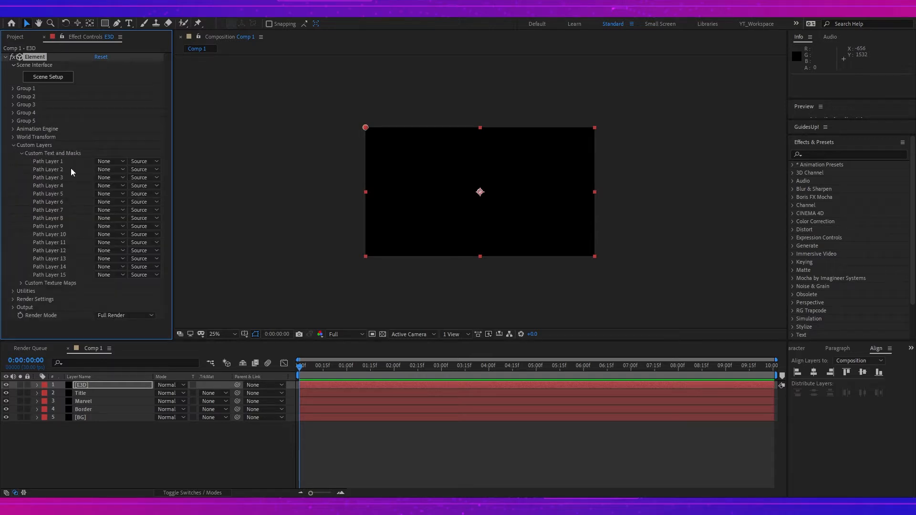
pyautogui.click(115, 161)
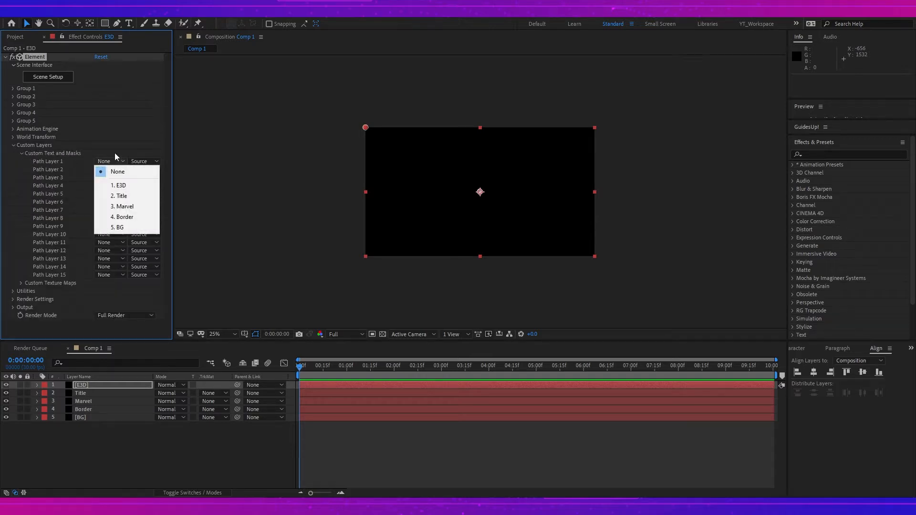
pyautogui.click(110, 196)
pyautogui.click(109, 170)
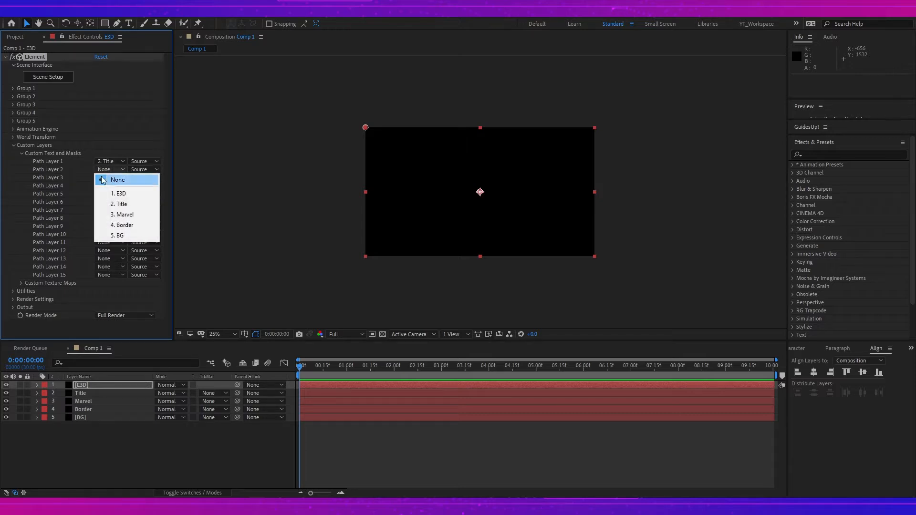
pyautogui.click(134, 219)
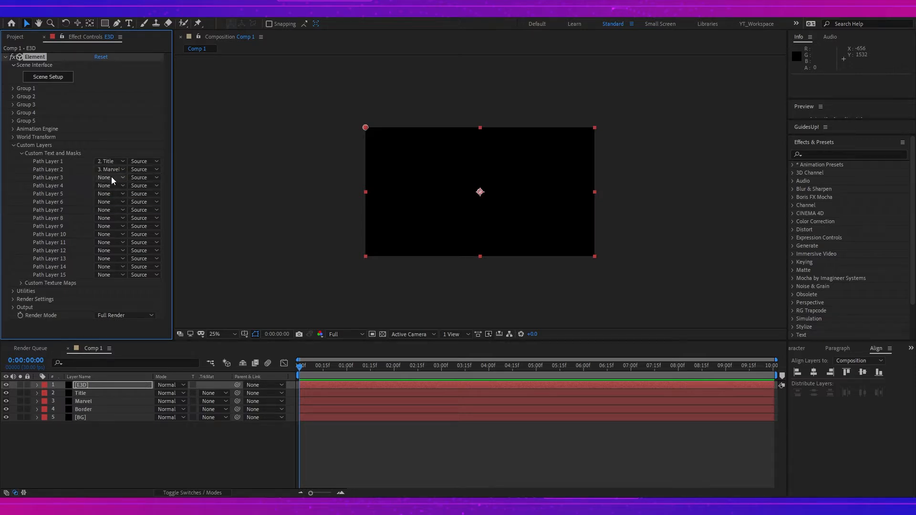
pyautogui.click(110, 178)
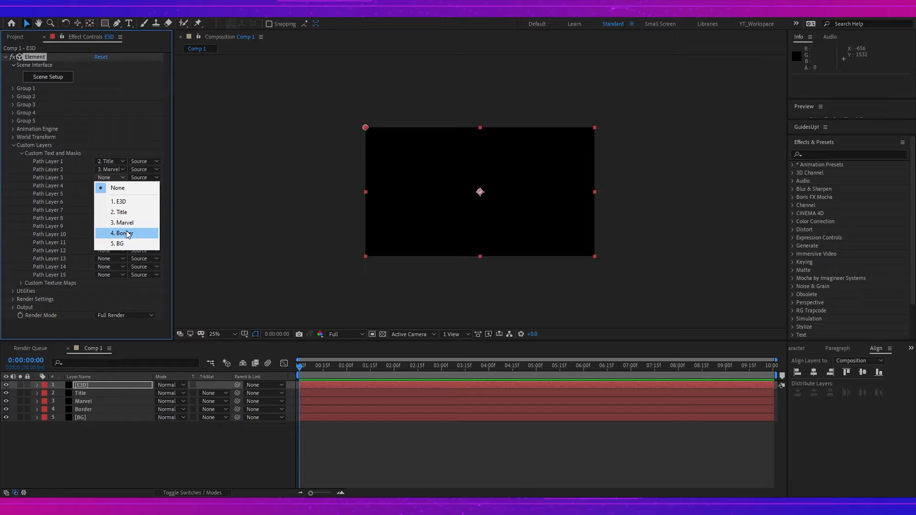
pyautogui.click(128, 234)
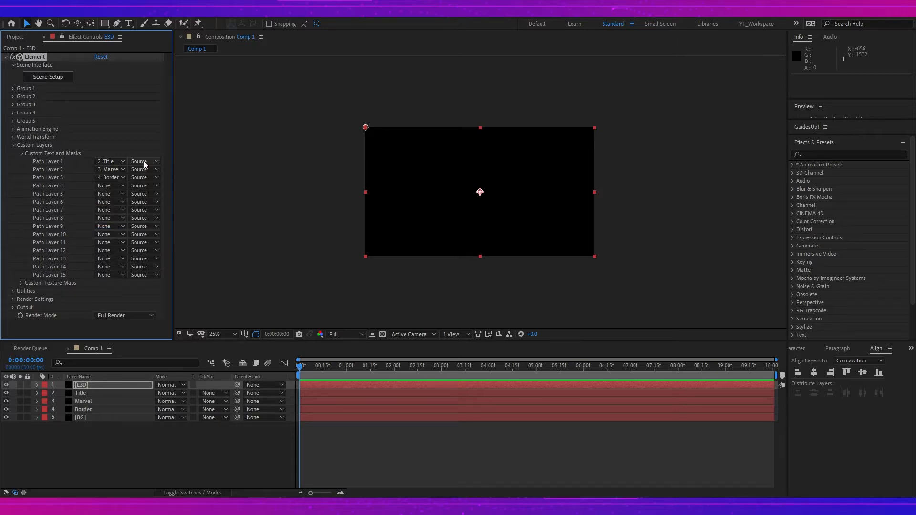
# Set the source of Path Layers 1, 2 and 3 to Effects & Masks
pyautogui.click(152, 162)
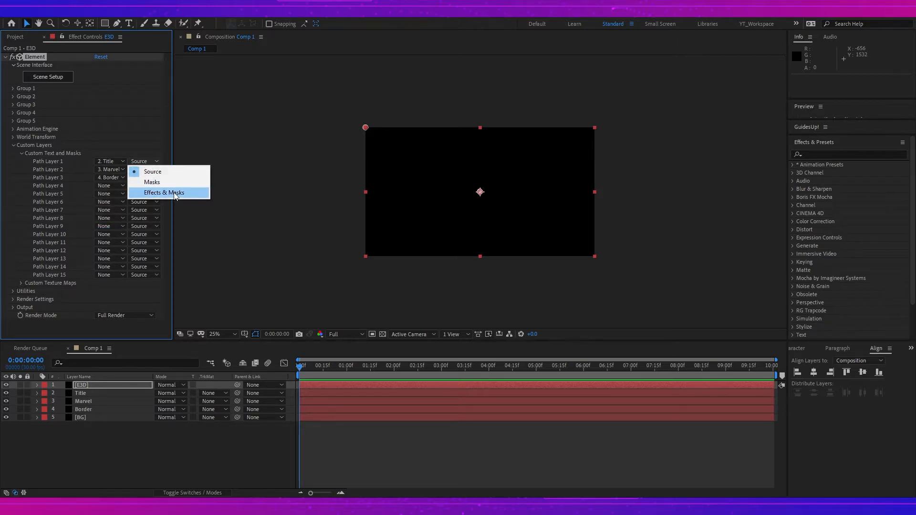
pyautogui.click(174, 195)
pyautogui.click(148, 170)
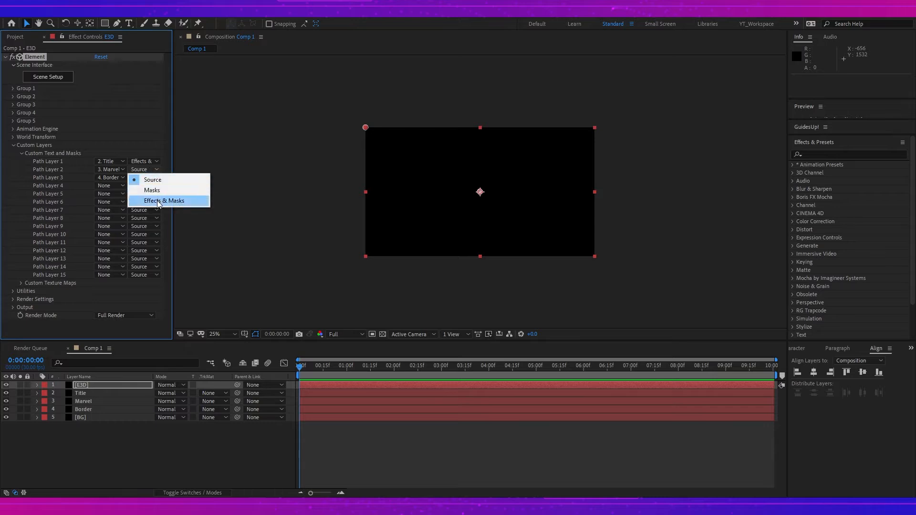
pyautogui.click(158, 204)
pyautogui.click(148, 177)
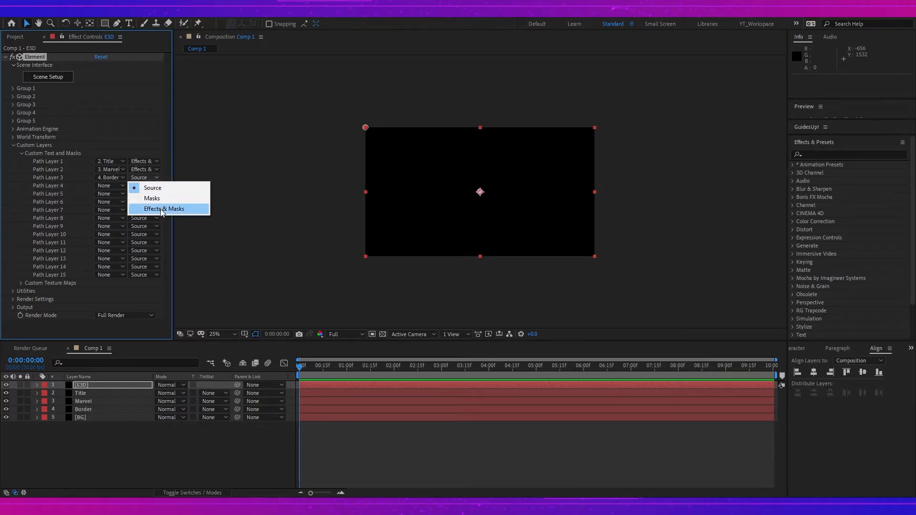
pyautogui.click(162, 210)
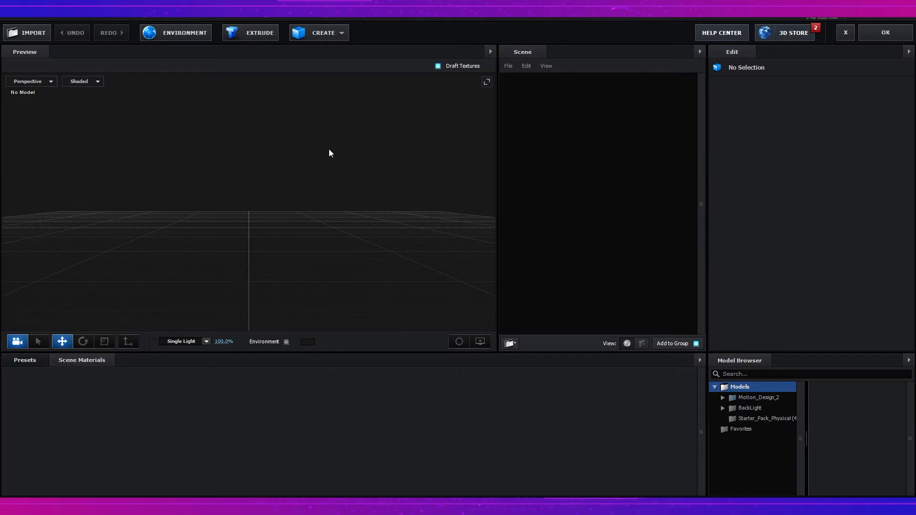
# Extrude the title from Custom Path 1 in Element's Scene Setup and set the Extrude value of Bevel 1 to 2
pyautogui.click(261, 34)
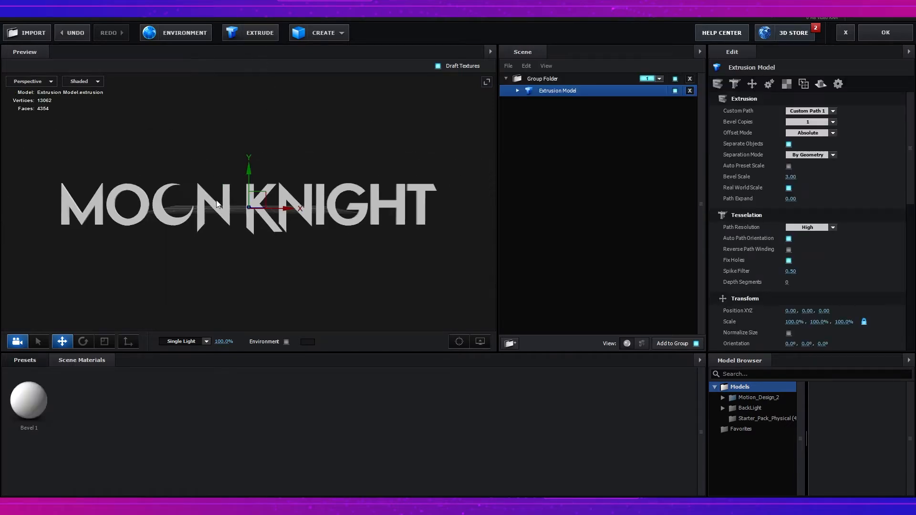
pyautogui.moveTo(256, 224); pyautogui.dragTo(316, 215)
pyautogui.click(518, 91)
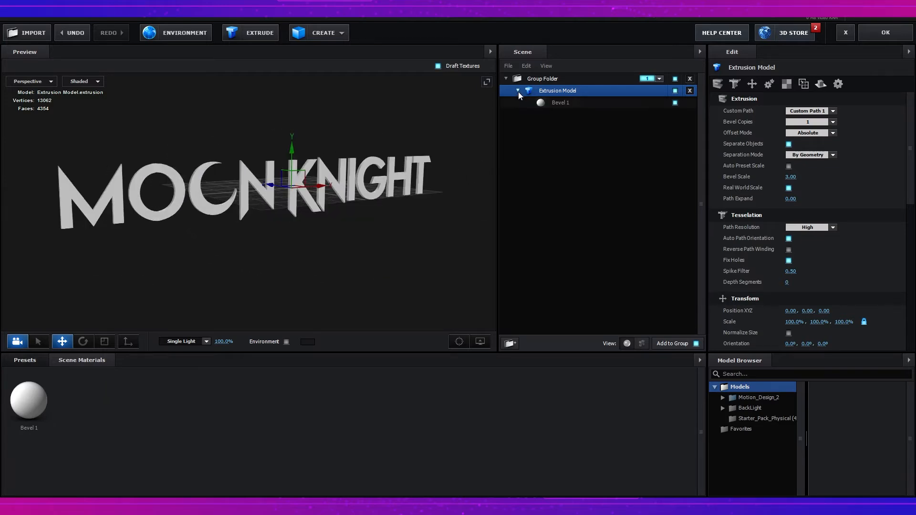
pyautogui.click(570, 105)
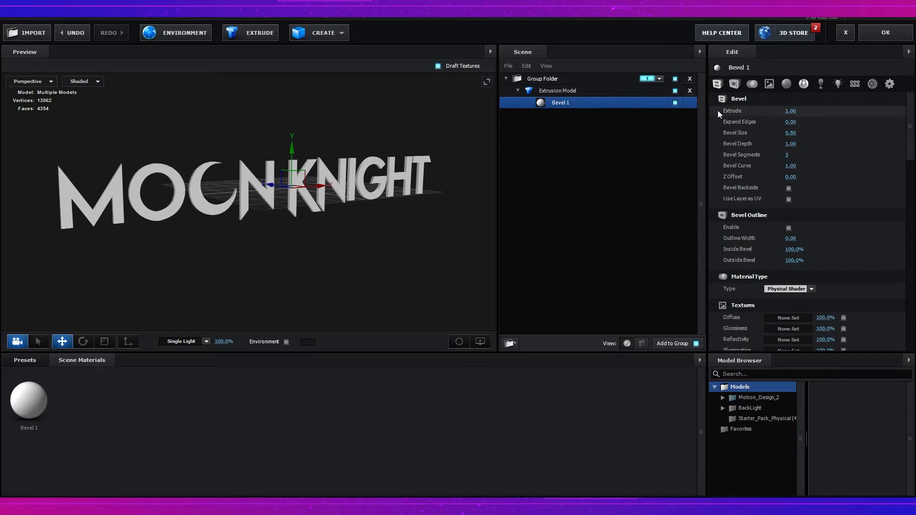
pyautogui.click(790, 111)
pyautogui.write('2')
pyautogui.press('Return')
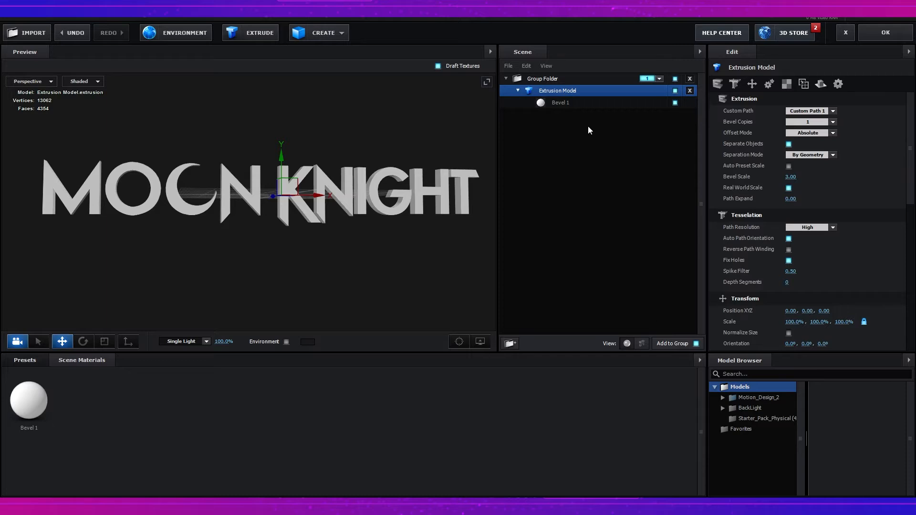
# List the extrusion model's separate paths and hide the KNIGHT letters, Paths 0, 2, 6, 7, 8 and 9
pyautogui.click(641, 344)
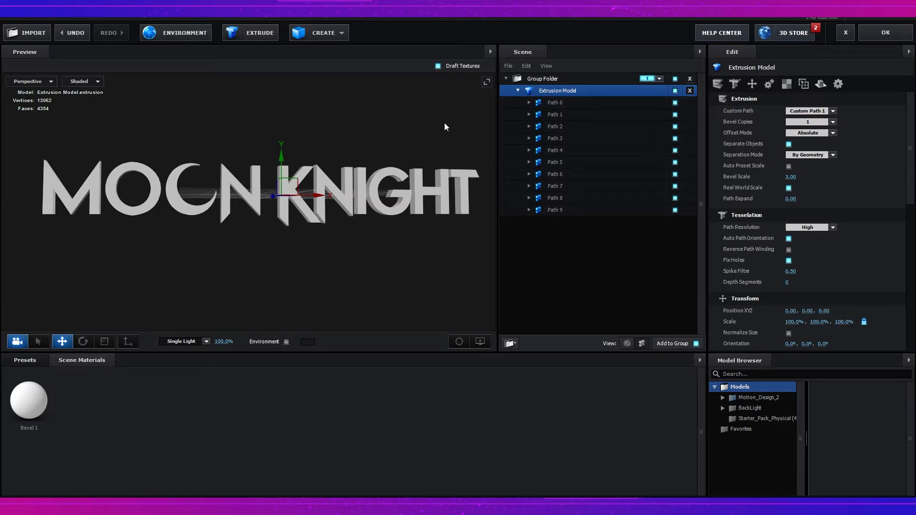
pyautogui.click(575, 104)
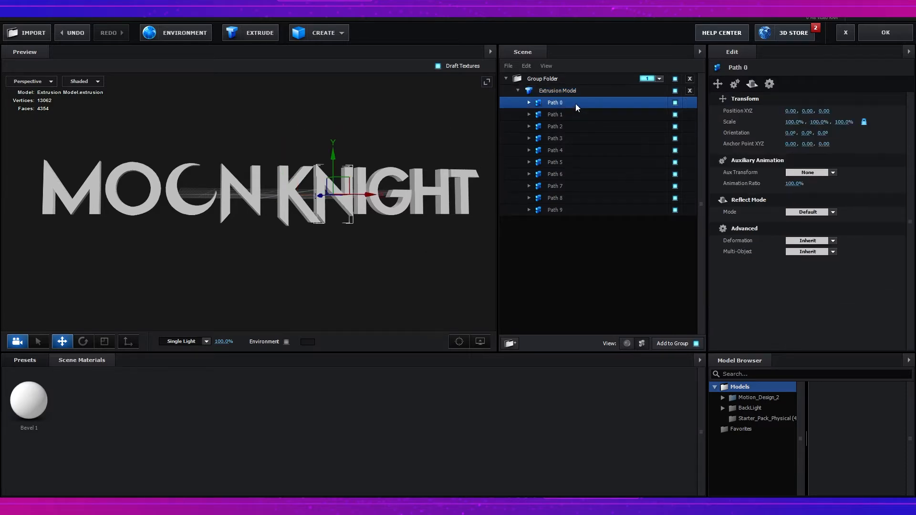
pyautogui.keyDown('ctrl'); pyautogui.click(572, 140); pyautogui.keyUp('ctrl')
pyautogui.keyDown('ctrl'); pyautogui.click(572, 139); pyautogui.keyUp('ctrl')
pyautogui.keyDown('ctrl'); pyautogui.click(573, 150); pyautogui.keyUp('ctrl')
pyautogui.keyDown('ctrl'); pyautogui.click(573, 150); pyautogui.keyUp('ctrl')
pyautogui.keyDown('ctrl'); pyautogui.click(568, 128); pyautogui.keyUp('ctrl')
pyautogui.keyDown('ctrl'); pyautogui.click(563, 175); pyautogui.keyUp('ctrl')
pyautogui.keyDown('ctrl'); pyautogui.click(564, 186); pyautogui.keyUp('ctrl')
pyautogui.keyDown('ctrl'); pyautogui.click(565, 198); pyautogui.keyUp('ctrl')
pyautogui.keyDown('ctrl'); pyautogui.click(566, 211); pyautogui.keyUp('ctrl')
pyautogui.click(674, 174)
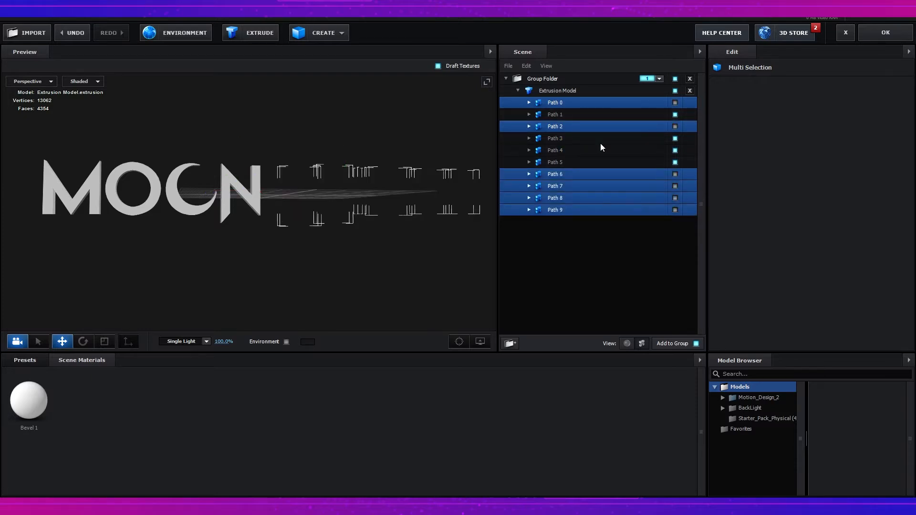
# Duplicate the extrusion model and, in the first copy, hide Paths 1, 3, 4 and 5 and show the KNIGHT paths
pyautogui.click(554, 93)
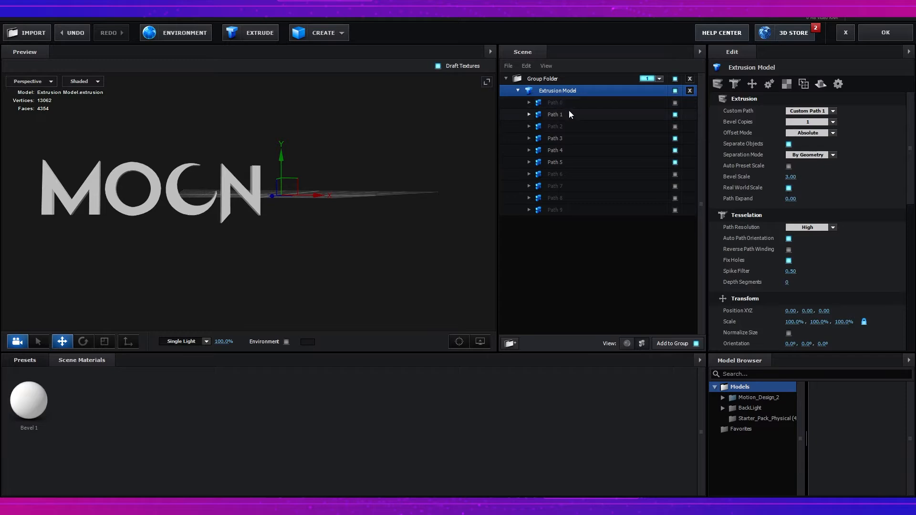
pyautogui.hotkey('ctrl', 'd')
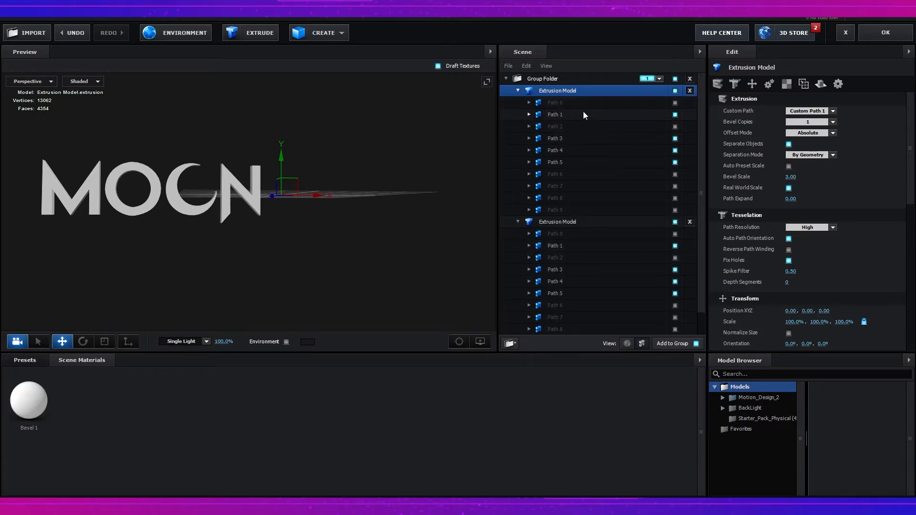
pyautogui.click(555, 116)
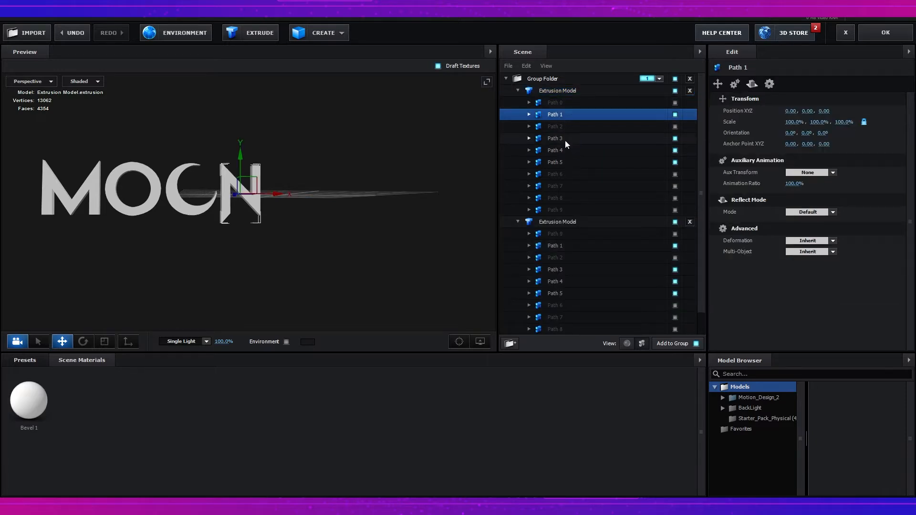
pyautogui.keyDown('ctrl'); pyautogui.click(563, 140); pyautogui.keyUp('ctrl')
pyautogui.keyDown('ctrl'); pyautogui.click(564, 151); pyautogui.keyUp('ctrl')
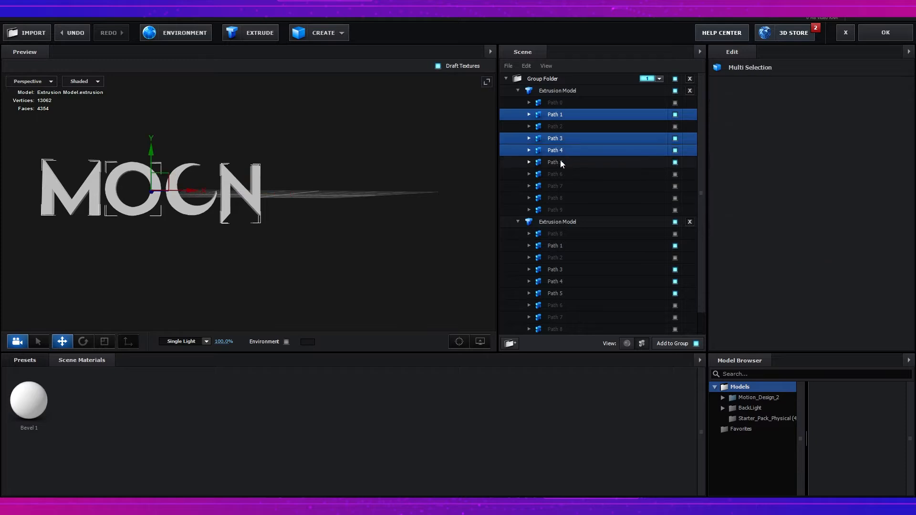
pyautogui.keyDown('ctrl'); pyautogui.click(560, 161); pyautogui.keyUp('ctrl')
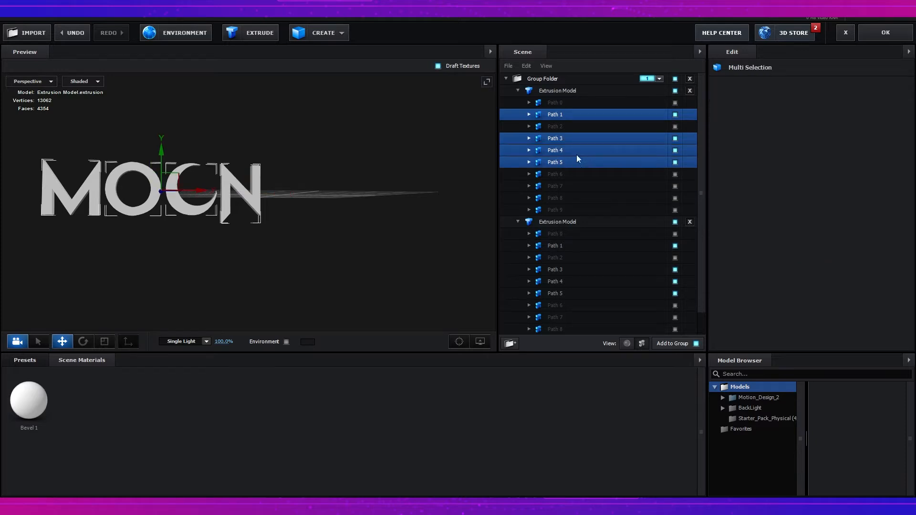
pyautogui.click(675, 115)
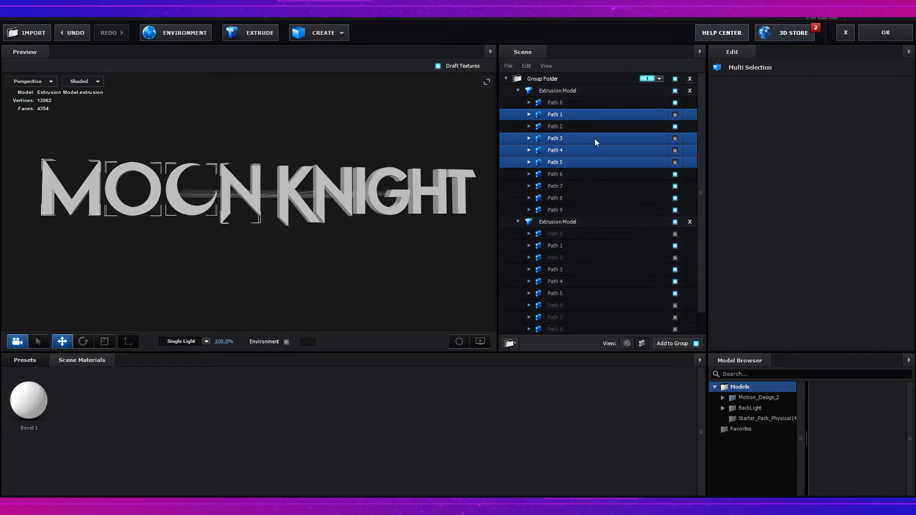
# Collapse both extrusion models and toggle each one's visibility to check which letters it contains
pyautogui.click(518, 91)
pyautogui.click(518, 103)
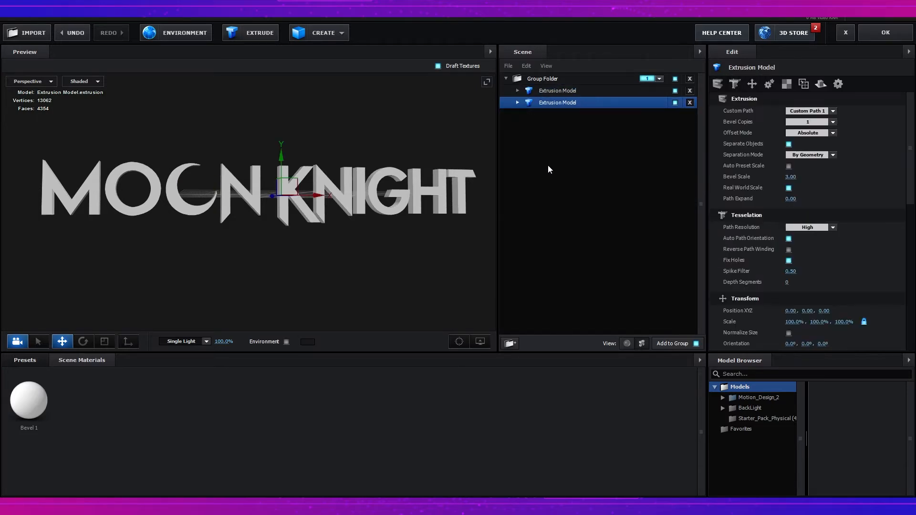
pyautogui.click(675, 90)
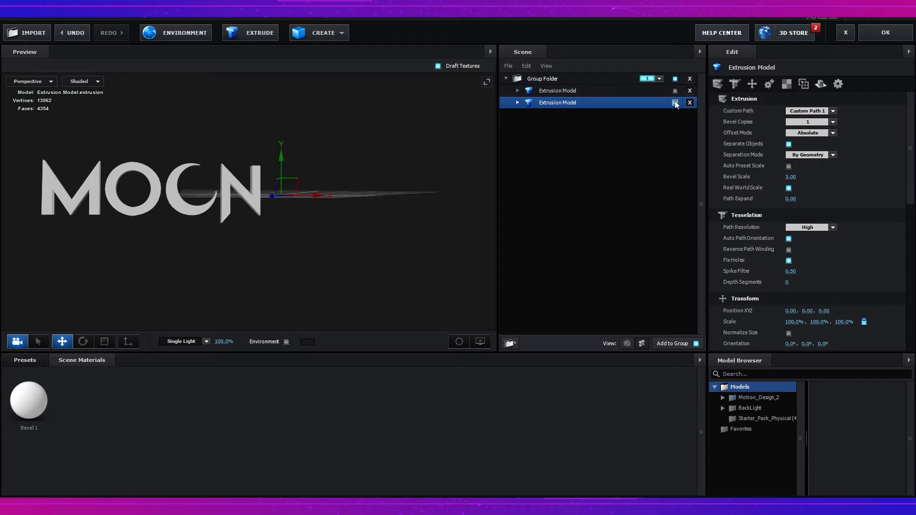
pyautogui.click(675, 102)
pyautogui.click(675, 91)
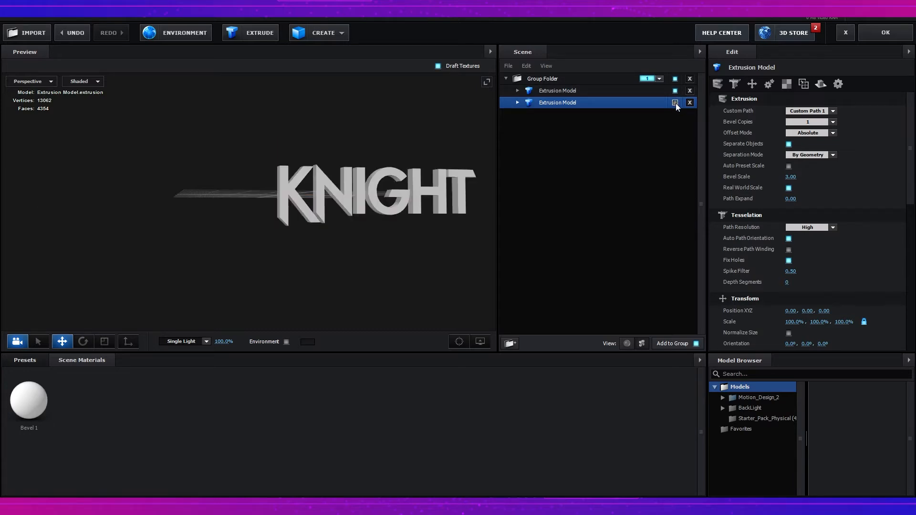
pyautogui.click(675, 103)
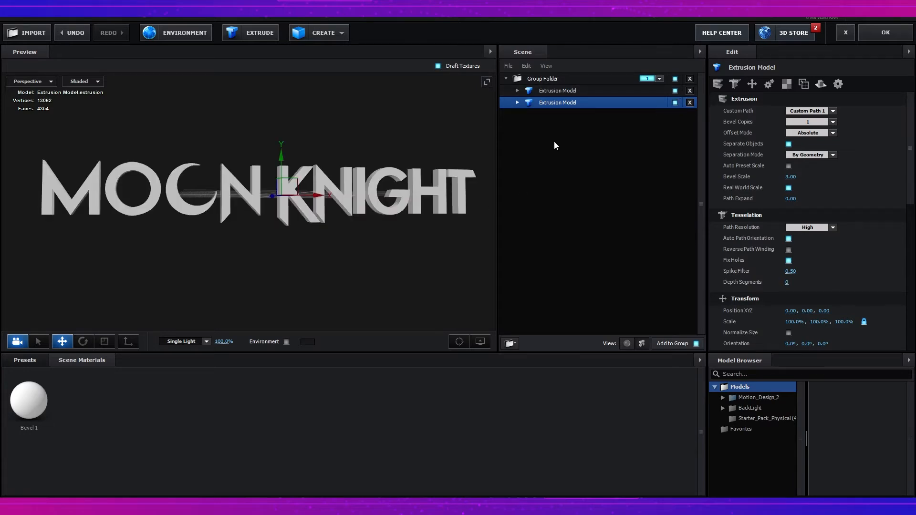
# Rename the second extrusion model, which holds the MOON letters, as Moon
pyautogui.doubleClick(546, 103)
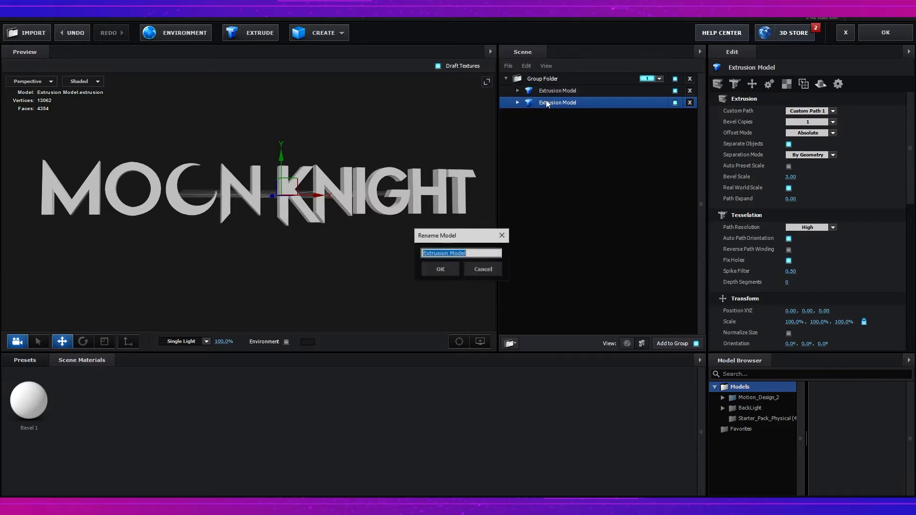
pyautogui.write('Moon')
pyautogui.press('Return')
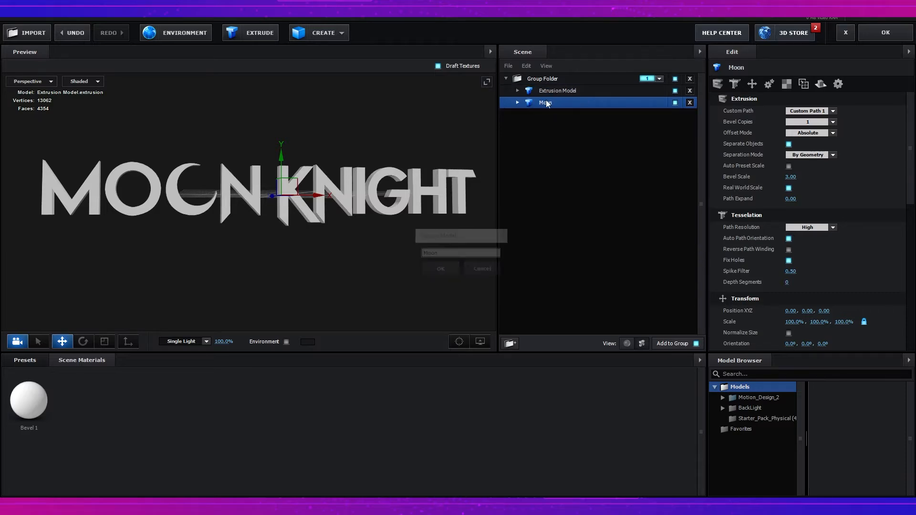
# Rename the remaining extrusion model, which holds the KNIGHT letters, as Knight
pyautogui.click(559, 92)
pyautogui.doubleClick(559, 92)
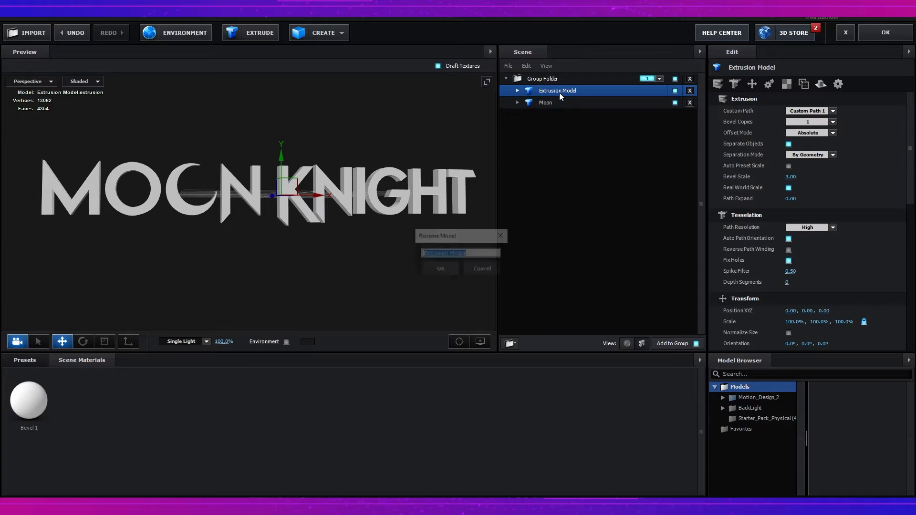
pyautogui.write('Knight')
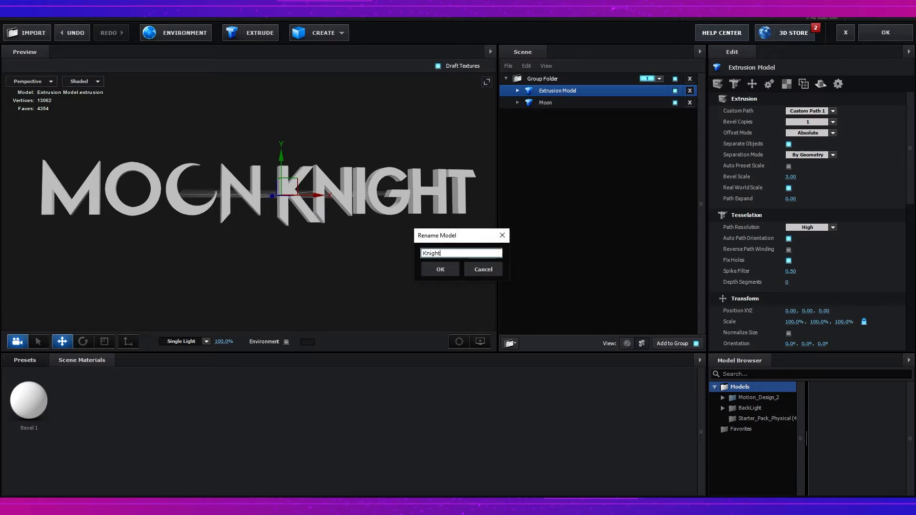
pyautogui.press('Return')
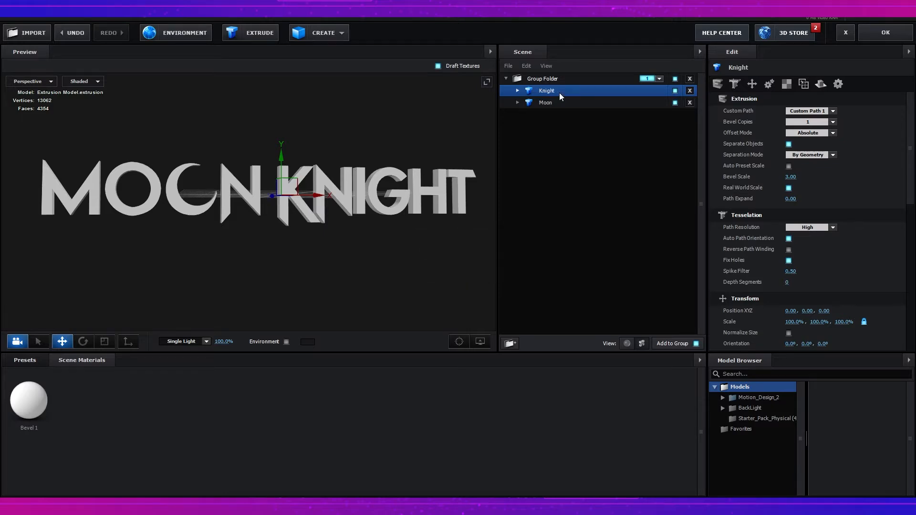
# Show the Knight model's materials in the scene list and set its bevel copies to 2
pyautogui.click(517, 91)
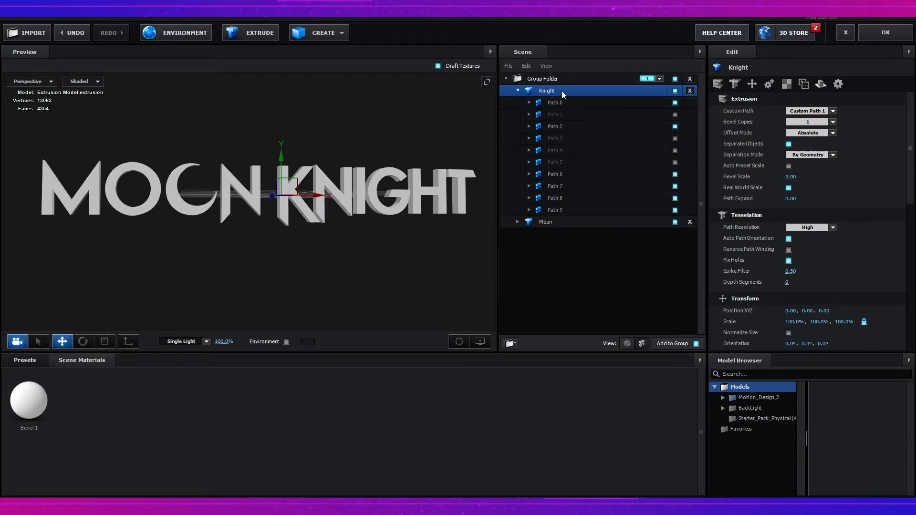
pyautogui.click(627, 344)
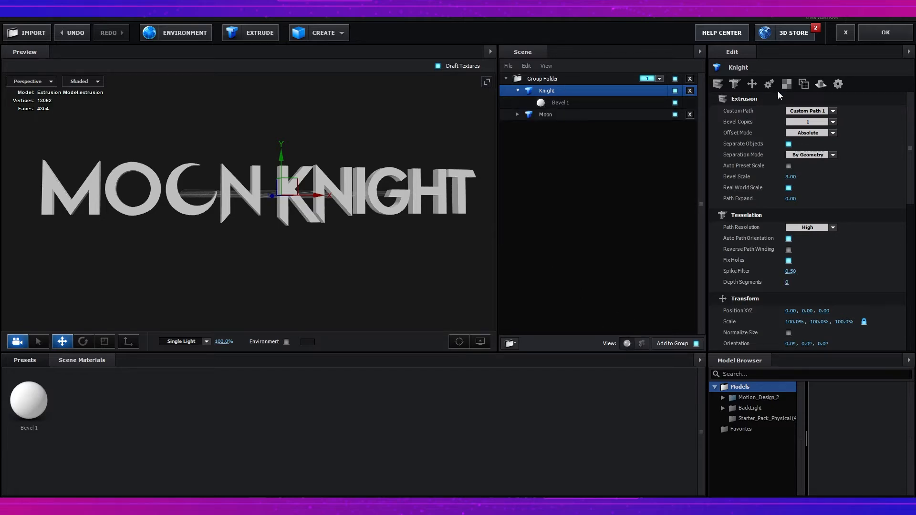
pyautogui.click(833, 122)
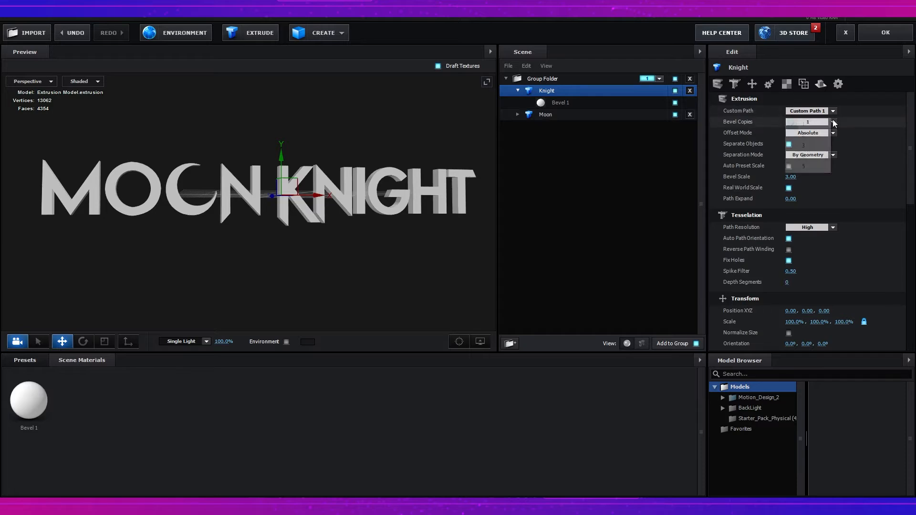
pyautogui.click(814, 134)
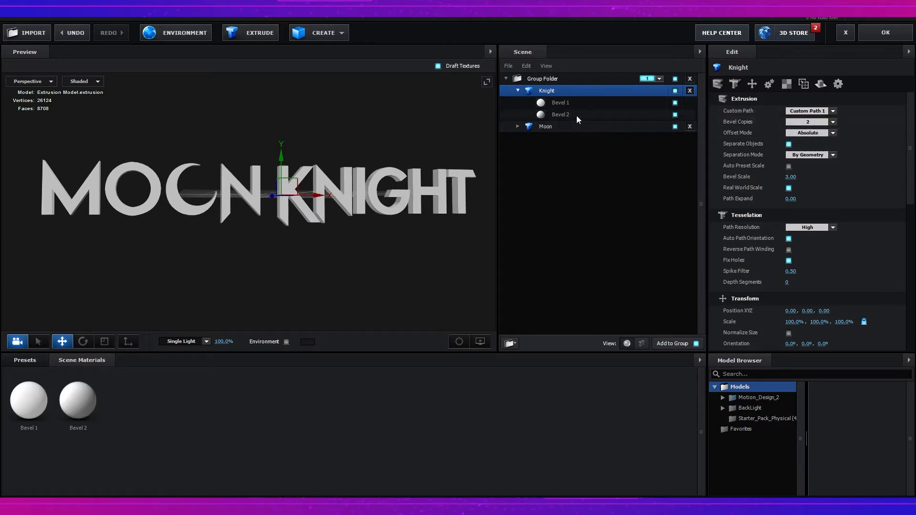
# Compare the Knight model's two bevels and set the Extrude value of Bevel 2 to 3.10
pyautogui.click(566, 114)
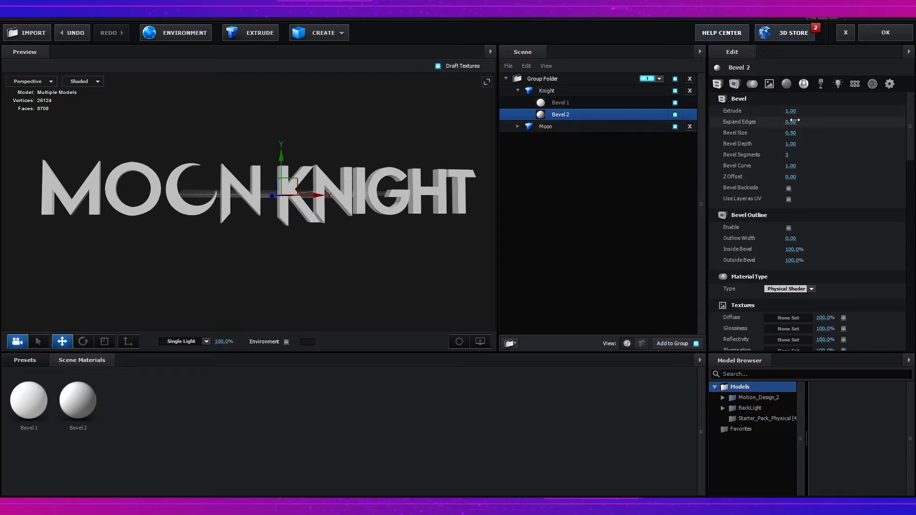
pyautogui.click(560, 103)
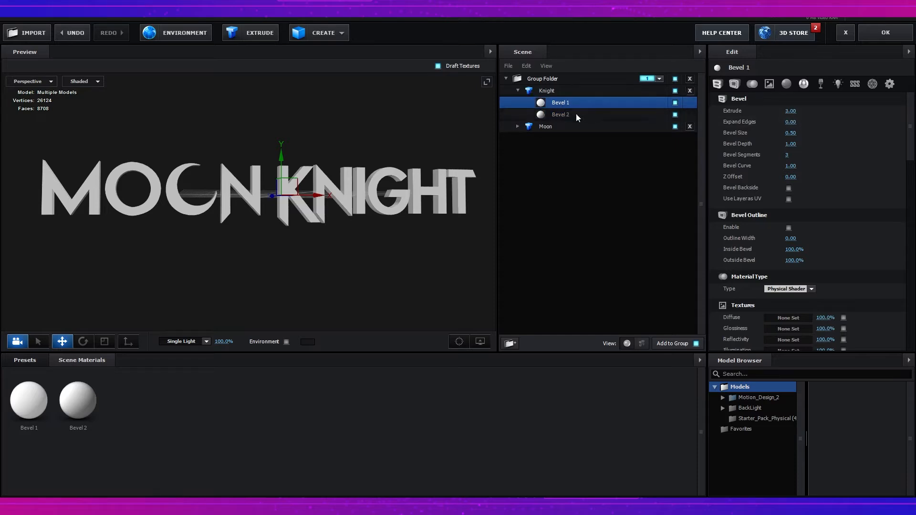
pyautogui.click(576, 114)
pyautogui.click(790, 111)
pyautogui.scroll(5, 344, 227)
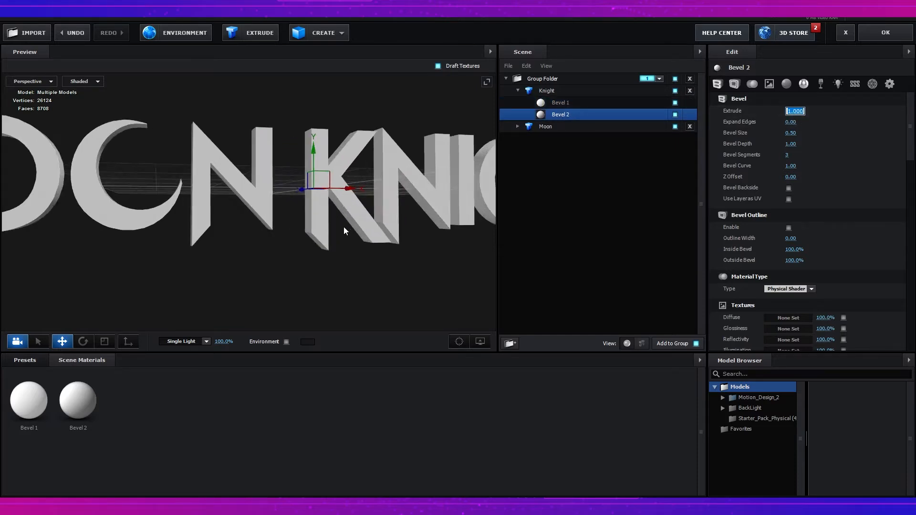
pyautogui.moveTo(344, 227); pyautogui.dragTo(363, 240)
pyautogui.click(791, 110)
pyautogui.write('3.1')
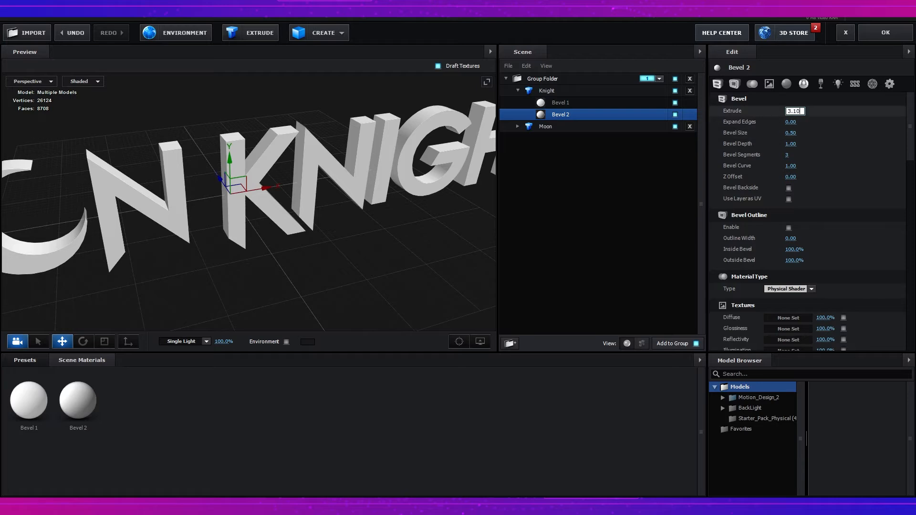
pyautogui.write('0')
pyautogui.press('Return')
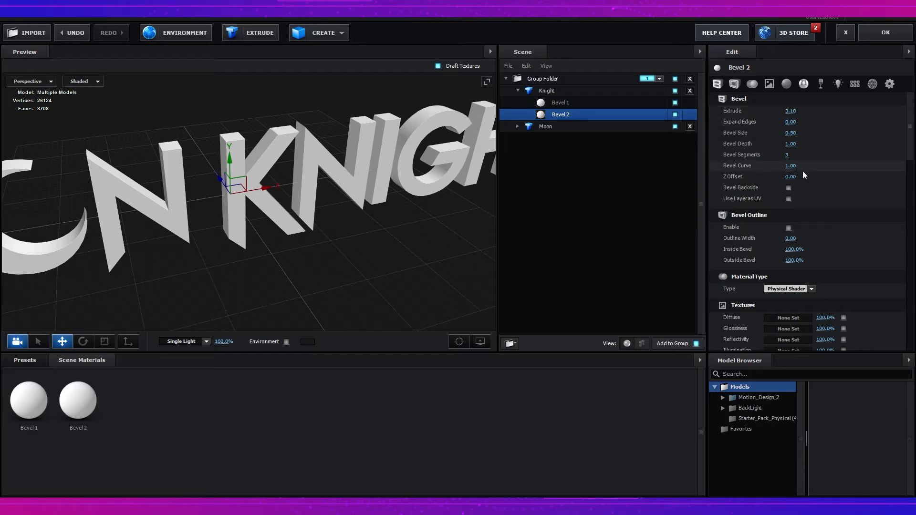
# Enable the bevel outline on the Knight model's Bevel 2 with an outline width of 1.82
pyautogui.click(788, 227)
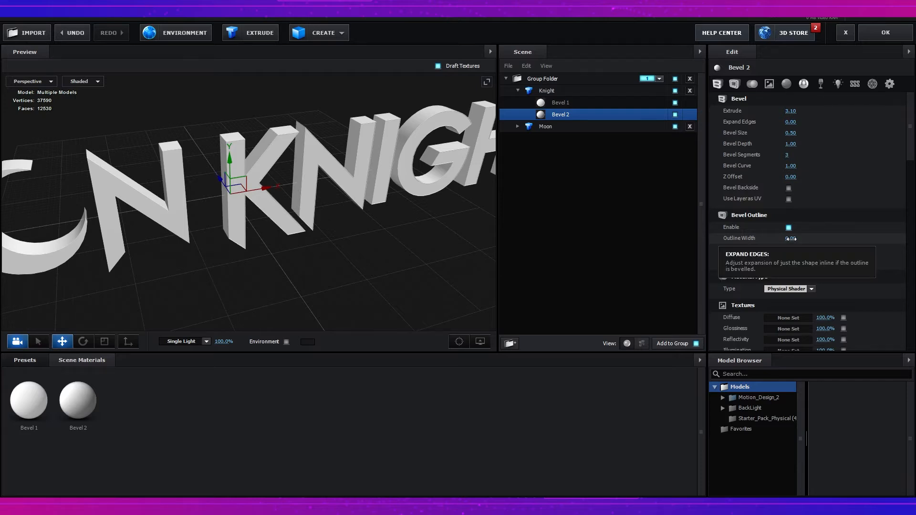
pyautogui.click(791, 239)
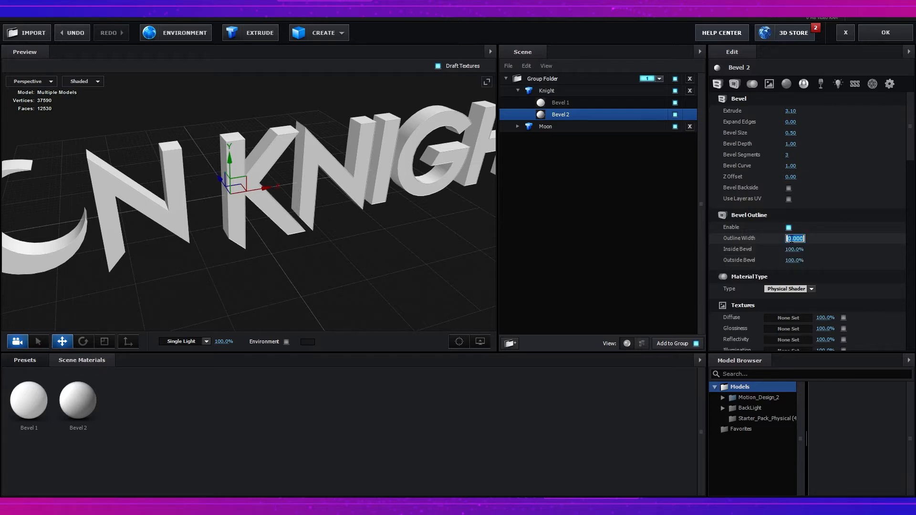
pyautogui.write('1.82')
pyautogui.press('Return')
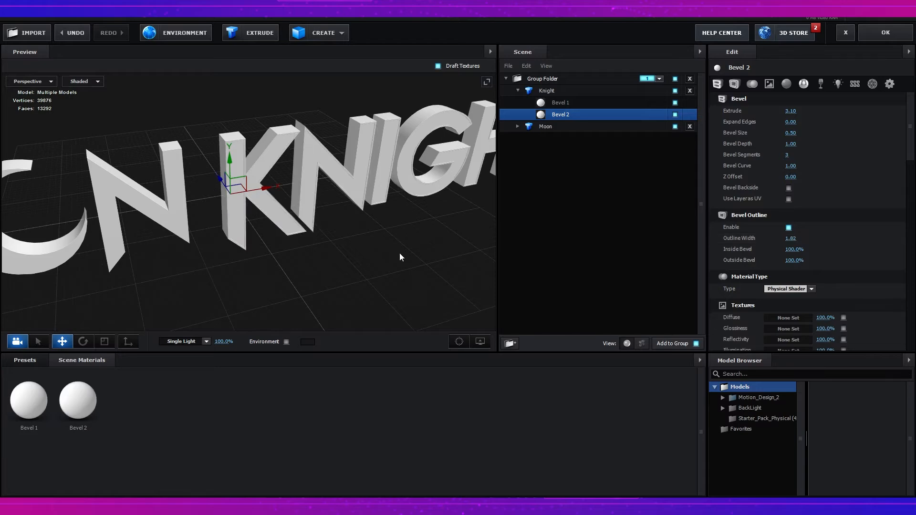
pyautogui.moveTo(382, 247); pyautogui.dragTo(311, 254)
pyautogui.scroll(-5, 331, 234)
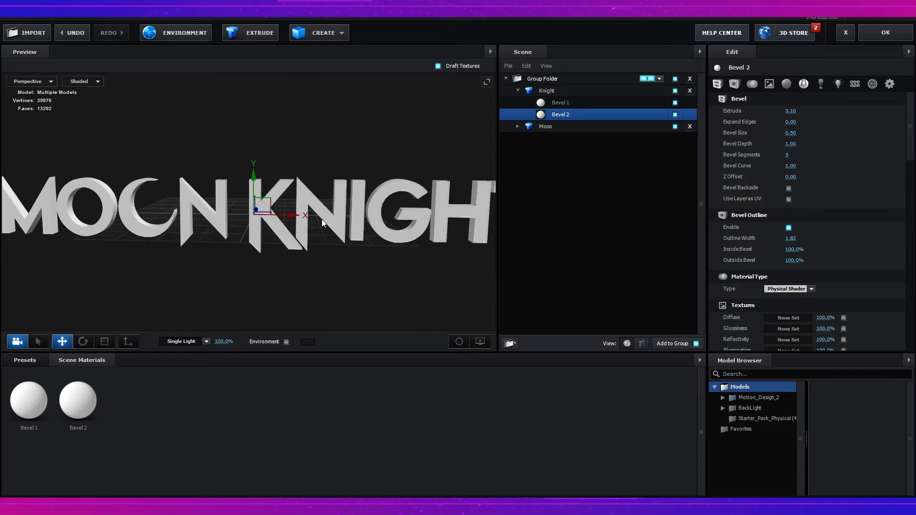
# Add a second top-level group folder assigned to group 2 and extrude a new model inside it
pyautogui.click(517, 90)
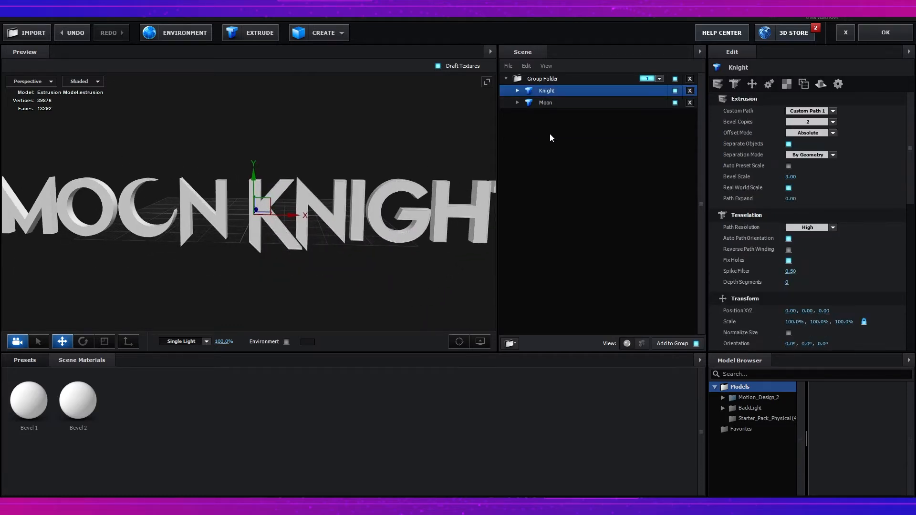
pyautogui.click(511, 348)
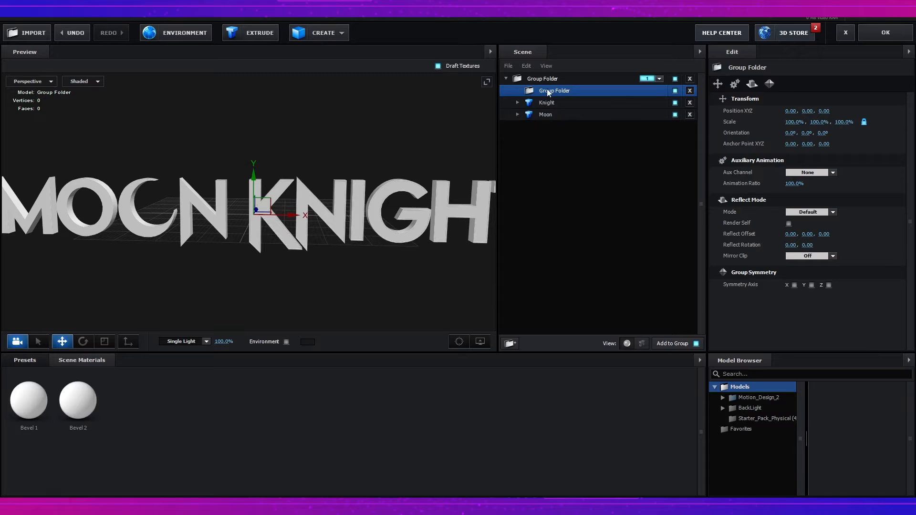
pyautogui.moveTo(546, 93); pyautogui.dragTo(536, 152)
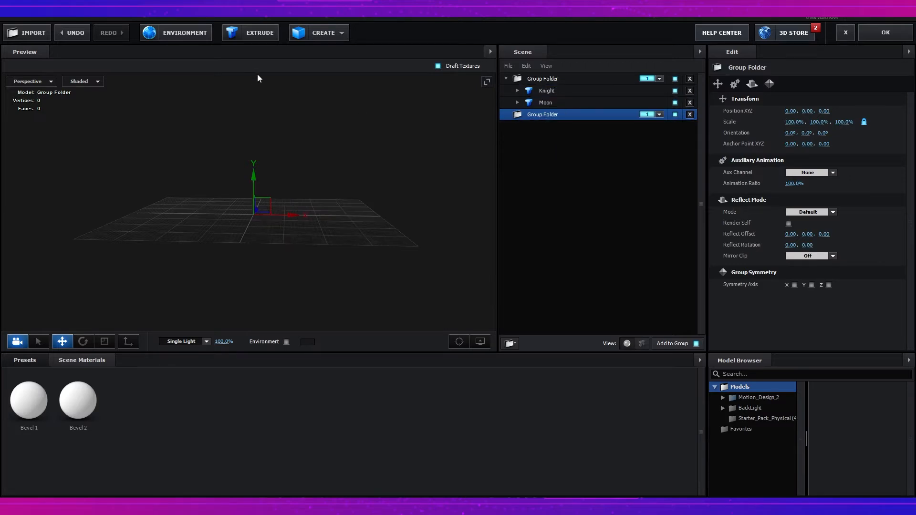
pyautogui.click(254, 31)
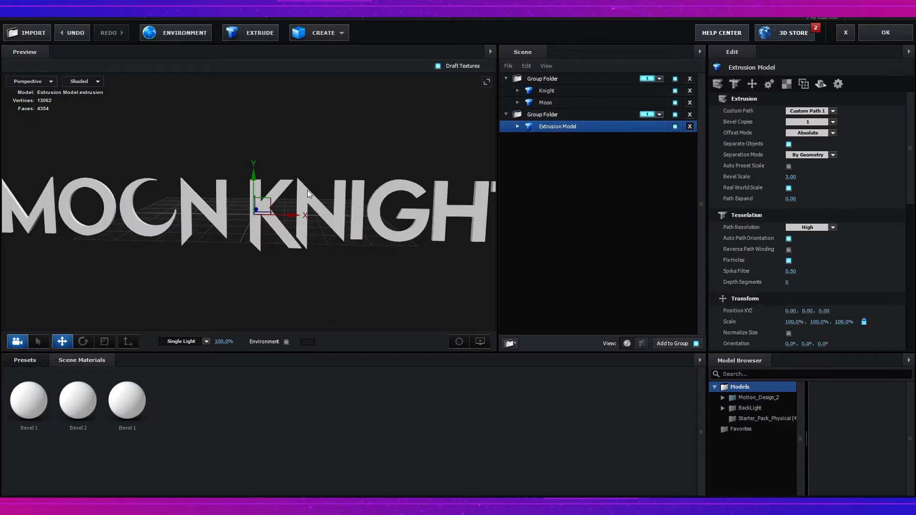
pyautogui.click(659, 114)
pyautogui.click(663, 129)
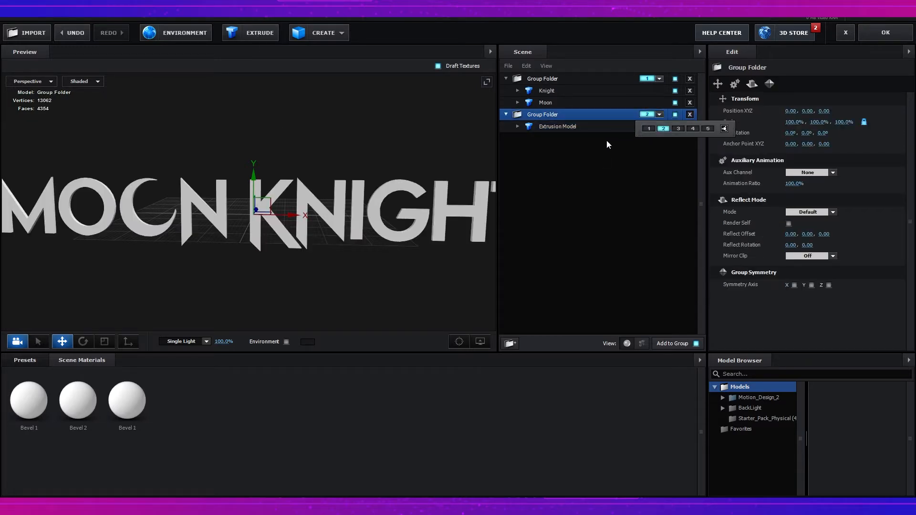
# Switch the second group's extrusion model to Custom Path 2 for the Marvel Studios logo
pyautogui.click(575, 127)
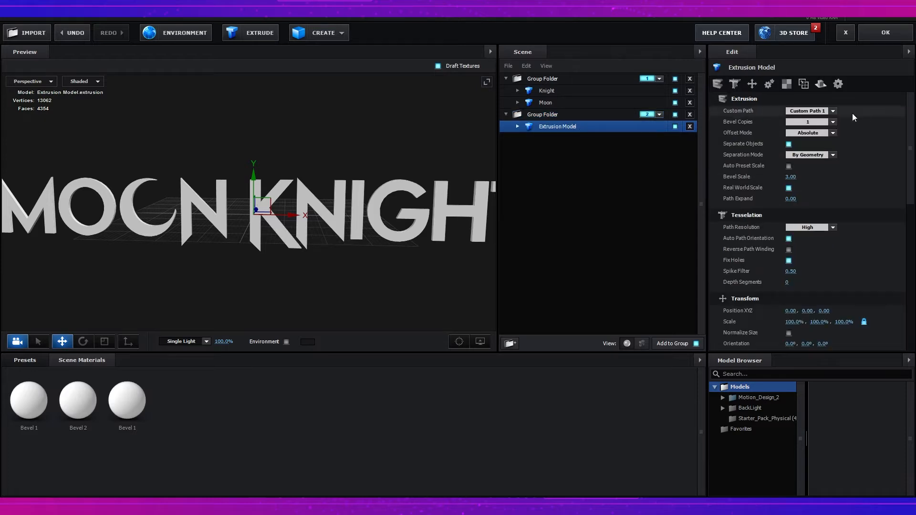
pyautogui.click(832, 111)
pyautogui.click(830, 125)
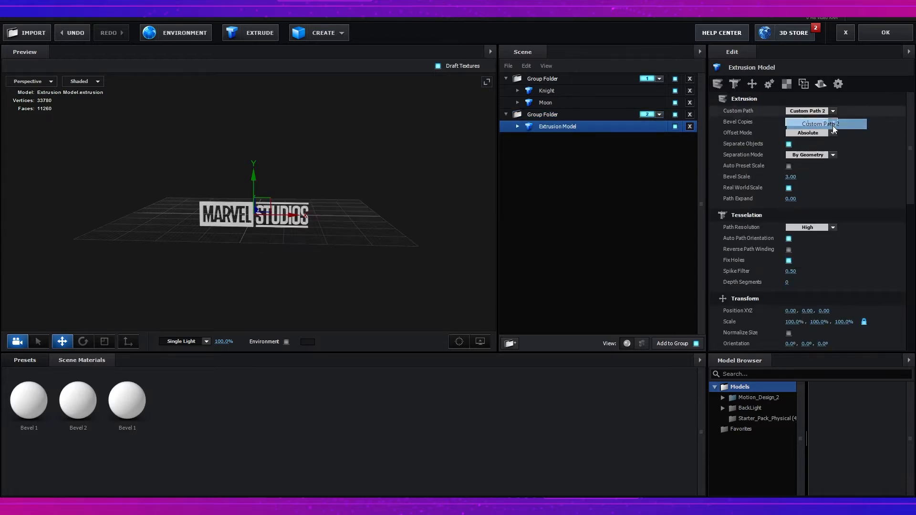
pyautogui.moveTo(302, 251); pyautogui.dragTo(325, 220)
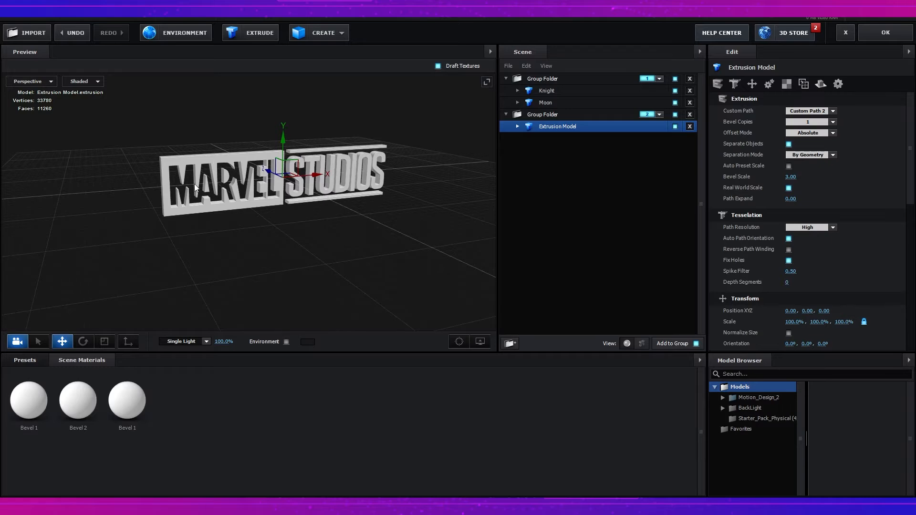
pyautogui.moveTo(193, 184); pyautogui.dragTo(270, 181)
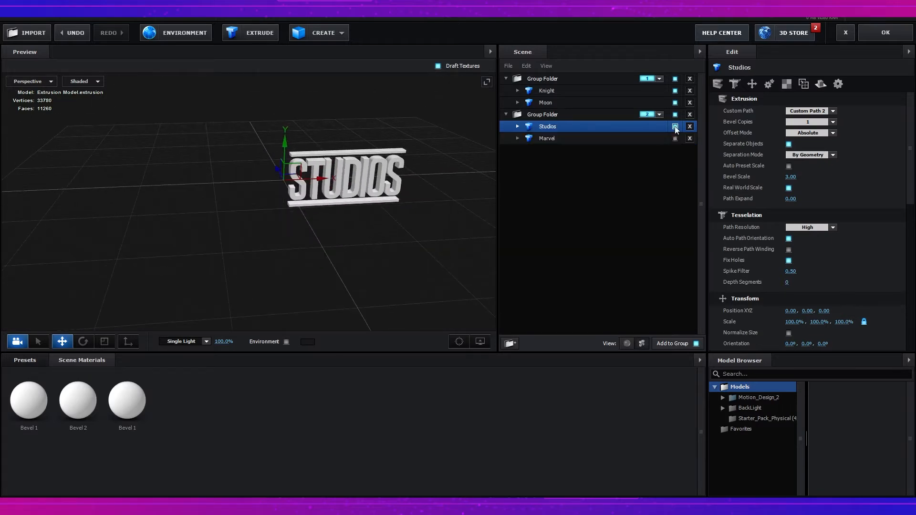
# Toggle the visibility of the Studios and Marvel models to check which part of the logo each contains
pyautogui.click(675, 127)
pyautogui.click(674, 139)
pyautogui.click(675, 126)
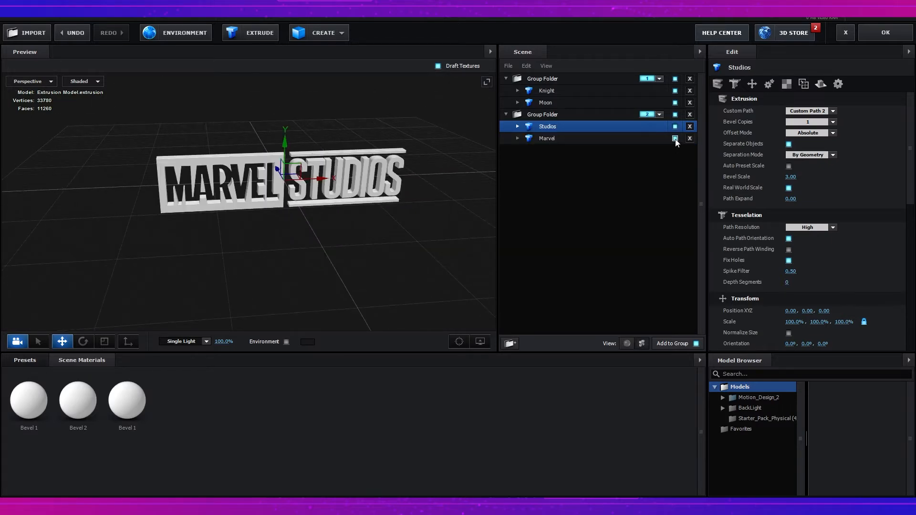
pyautogui.click(675, 138)
pyautogui.click(675, 138)
pyautogui.moveTo(458, 226); pyautogui.dragTo(334, 239)
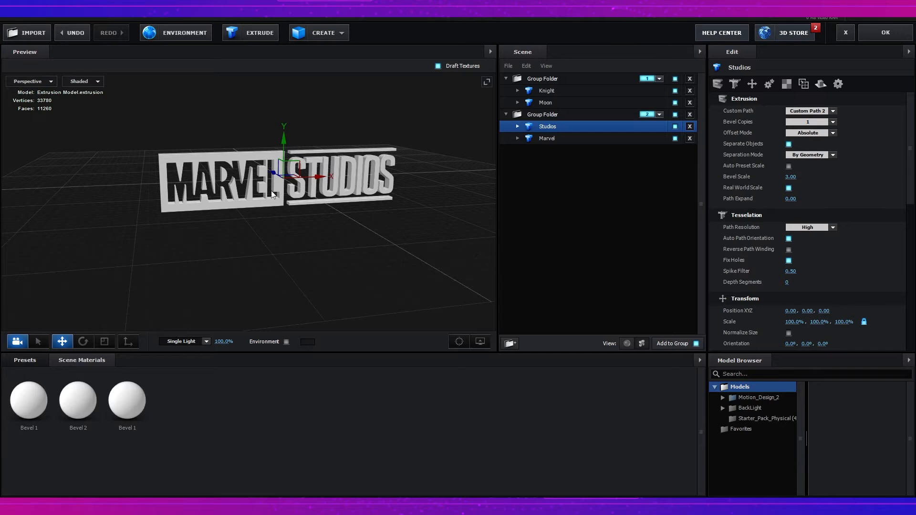
# Create a box model in the second group and move it along X to about -0.68, behind the MARVEL letters
pyautogui.click(330, 32)
pyautogui.click(308, 59)
pyautogui.moveTo(287, 222); pyautogui.dragTo(318, 241)
pyautogui.moveTo(322, 177); pyautogui.dragTo(255, 190)
pyautogui.scroll(3, 267, 210)
# Resize the box to about 1.71 × 0.65 × 0.12 so it fits the MARVEL frame
pyautogui.moveTo(267, 210); pyautogui.dragTo(314, 227)
pyautogui.moveTo(791, 111); pyautogui.dragTo(823, 111)
pyautogui.moveTo(341, 198); pyautogui.dragTo(241, 172)
pyautogui.moveTo(790, 110); pyautogui.dragTo(790, 110)
pyautogui.moveTo(267, 165); pyautogui.dragTo(276, 184)
pyautogui.moveTo(807, 110); pyautogui.dragTo(789, 111)
pyautogui.moveTo(824, 110); pyautogui.dragTo(794, 124)
pyautogui.scroll(3, 267, 190)
pyautogui.moveTo(268, 191); pyautogui.dragTo(291, 183)
pyautogui.moveTo(812, 111); pyautogui.dragTo(813, 111)
pyautogui.moveTo(377, 234); pyautogui.dragTo(402, 207)
pyautogui.scroll(-5, 409, 220)
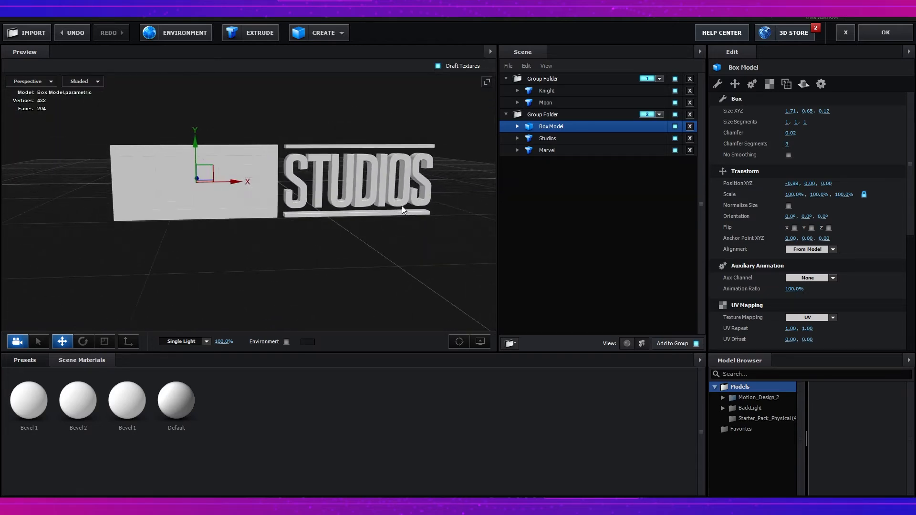
# Apply the Paint_Red material from the Physical presets to the box behind MARVEL
pyautogui.click(46, 359)
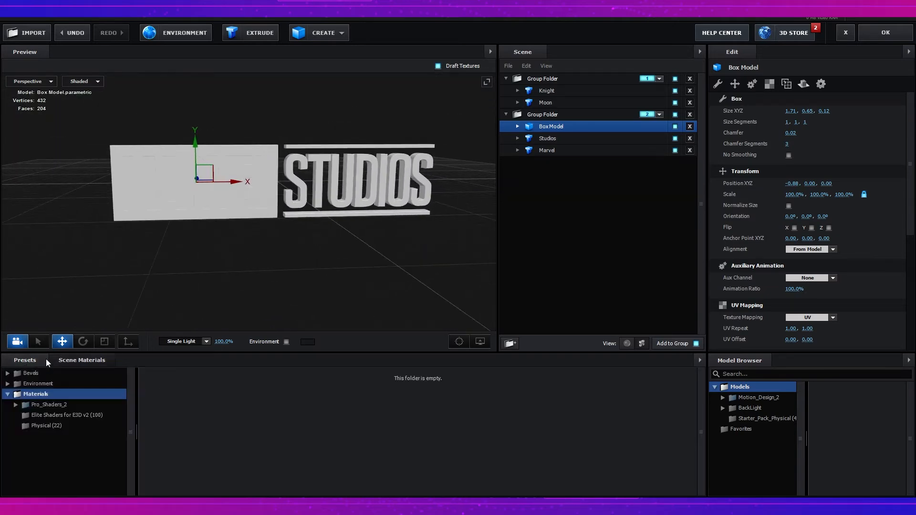
pyautogui.click(53, 425)
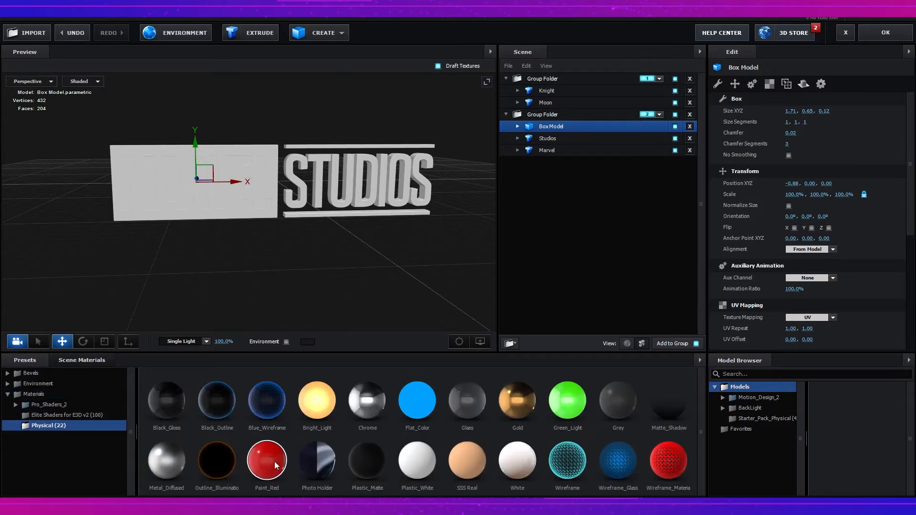
pyautogui.moveTo(270, 465)
pyautogui.mouseDown()
pyautogui.moveTo(243, 176)
pyautogui.moveTo(272, 152)
pyautogui.mouseUp()
pyautogui.moveTo(334, 270)
pyautogui.mouseDown()
pyautogui.moveTo(278, 269)
pyautogui.moveTo(313, 296)
pyautogui.moveTo(239, 274)
pyautogui.moveTo(345, 267)
pyautogui.moveTo(327, 291)
pyautogui.moveTo(329, 276)
pyautogui.mouseUp()
# Add a third top-level group folder assigned to group 3 and extrude a new model inside it
pyautogui.click(511, 343)
pyautogui.moveTo(557, 126); pyautogui.dragTo(543, 251)
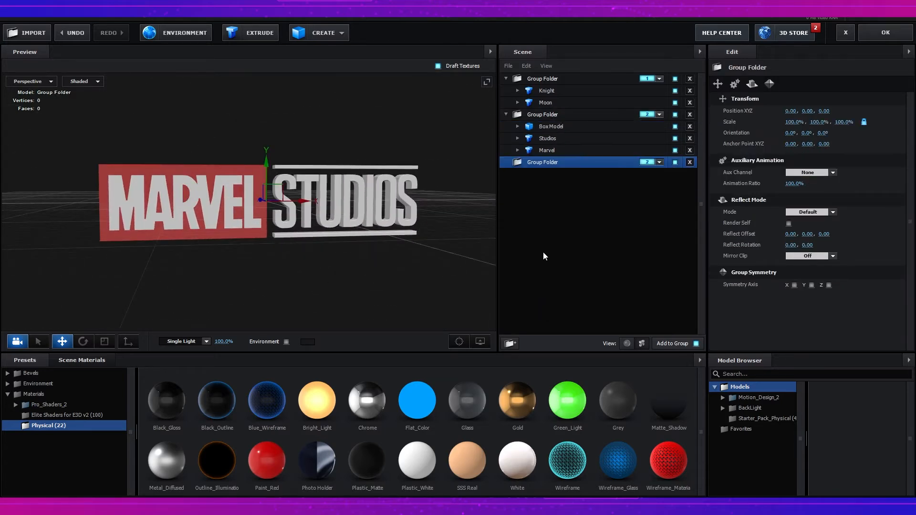
pyautogui.click(234, 31)
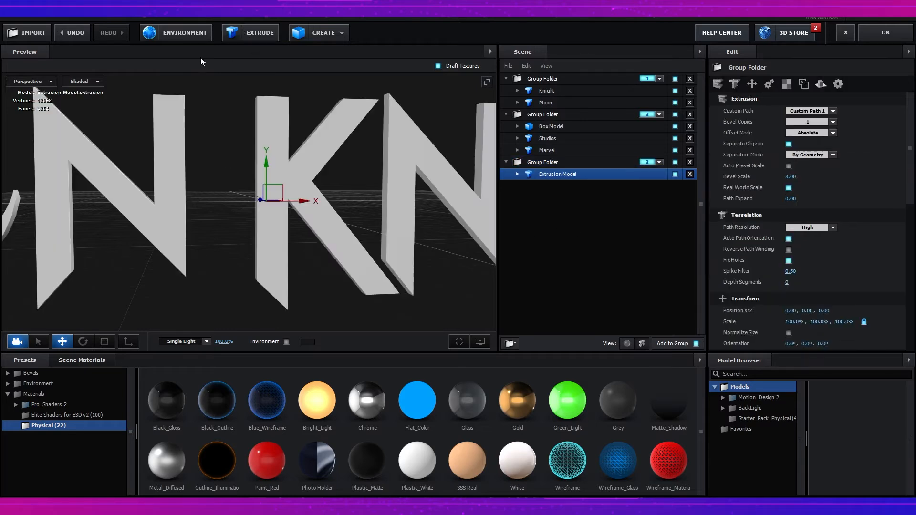
pyautogui.click(661, 163)
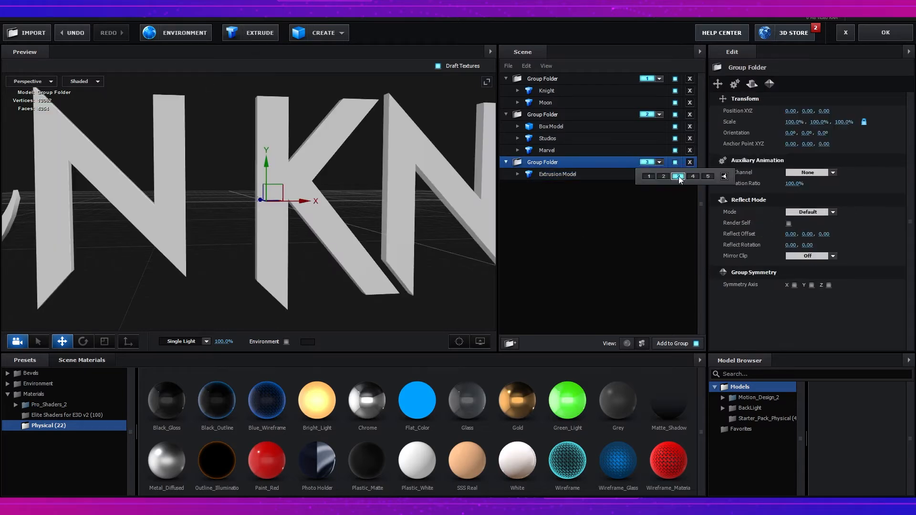
# Assign Custom Path 3 to the extrusion model in the third group folder
pyautogui.click(559, 175)
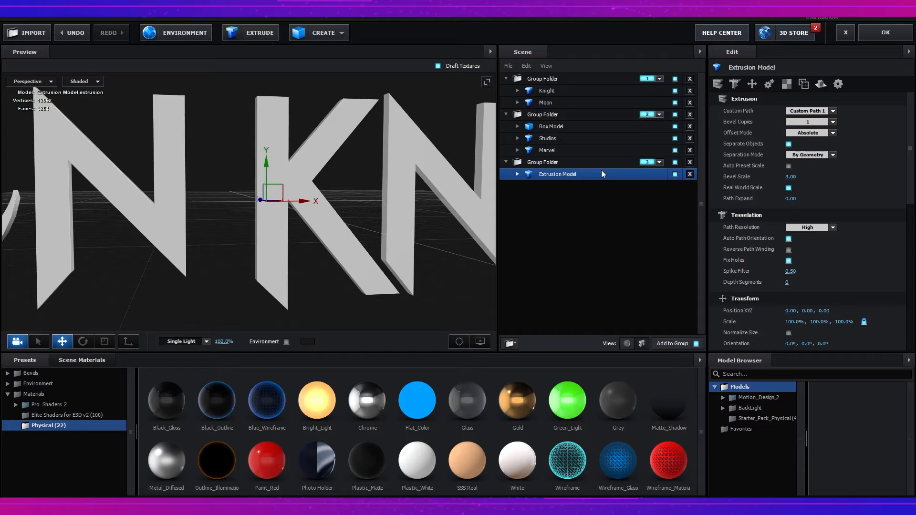
pyautogui.click(835, 112)
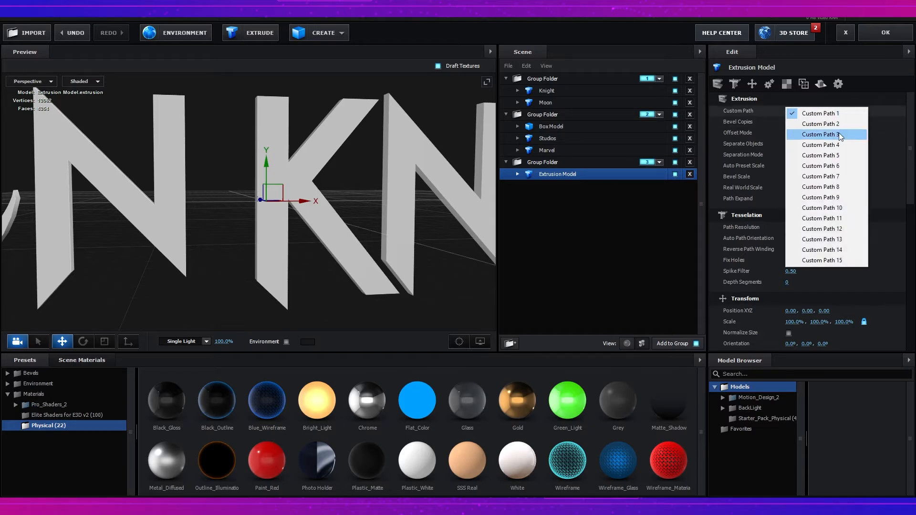
pyautogui.click(821, 134)
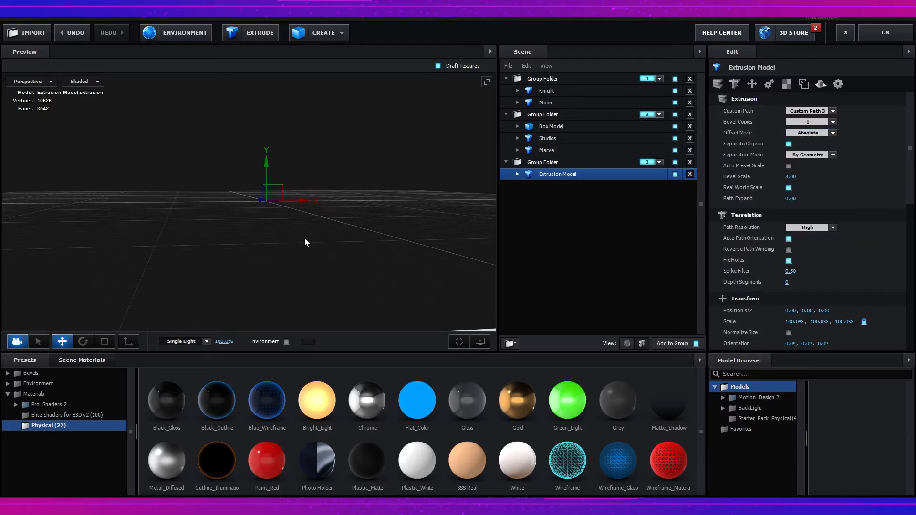
pyautogui.click(519, 174)
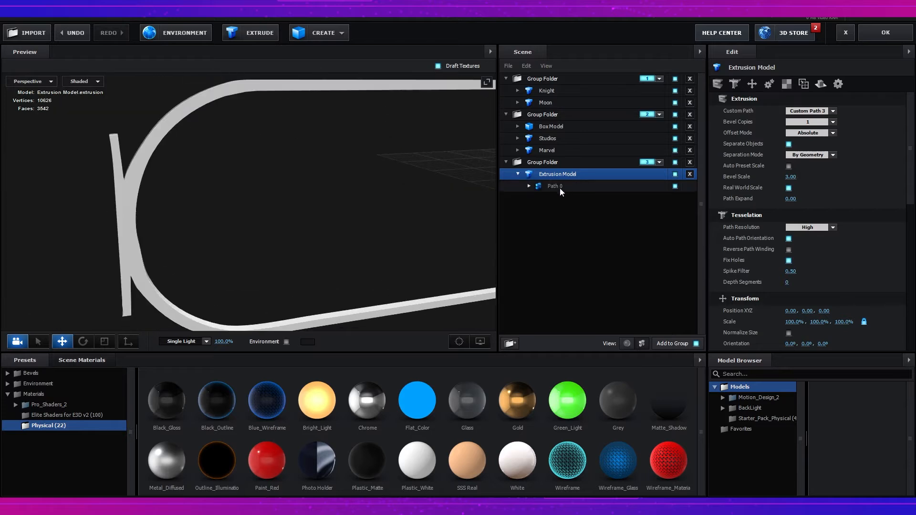
# Give the border extrusion two bevel copies and set the Extrude value of Bevel 2 to 1.08
pyautogui.click(833, 121)
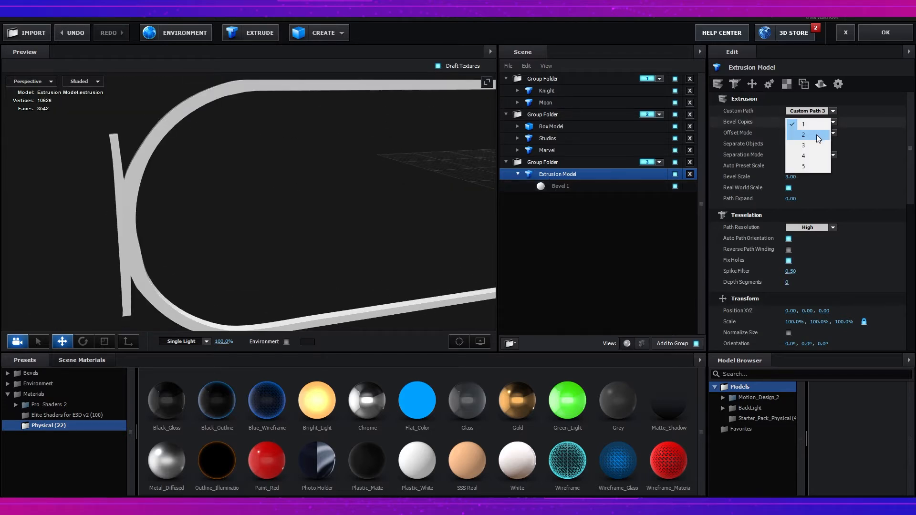
pyautogui.click(816, 135)
pyautogui.click(580, 198)
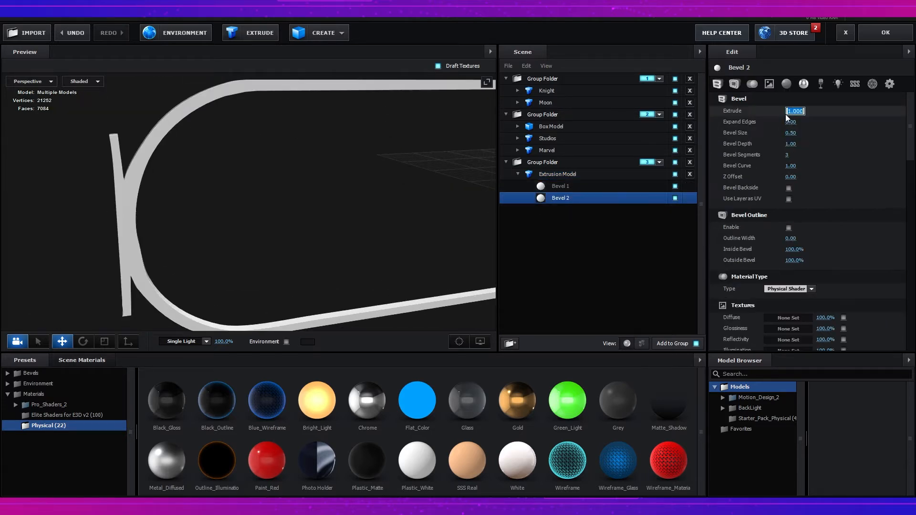
pyautogui.write('1')
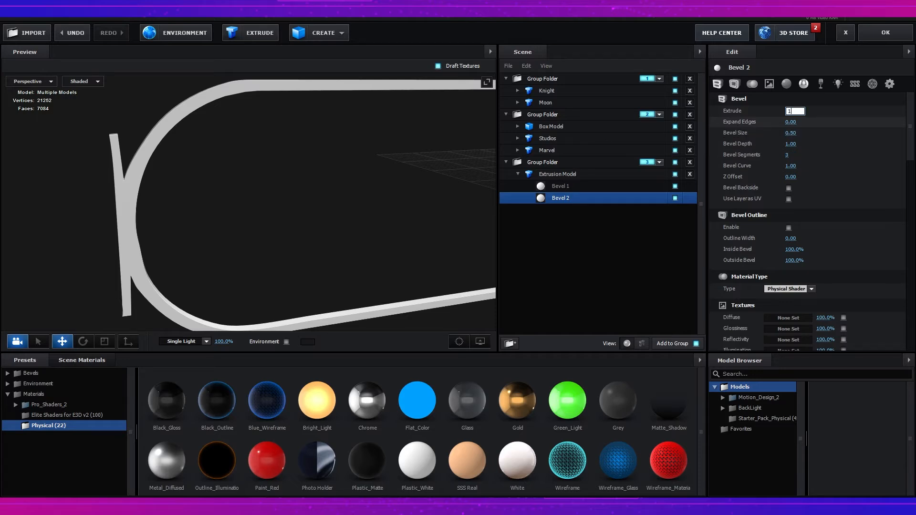
pyautogui.write('.08')
# Enable the bevel outline on Bevel 2 with an outline width of 0.30
pyautogui.click(789, 228)
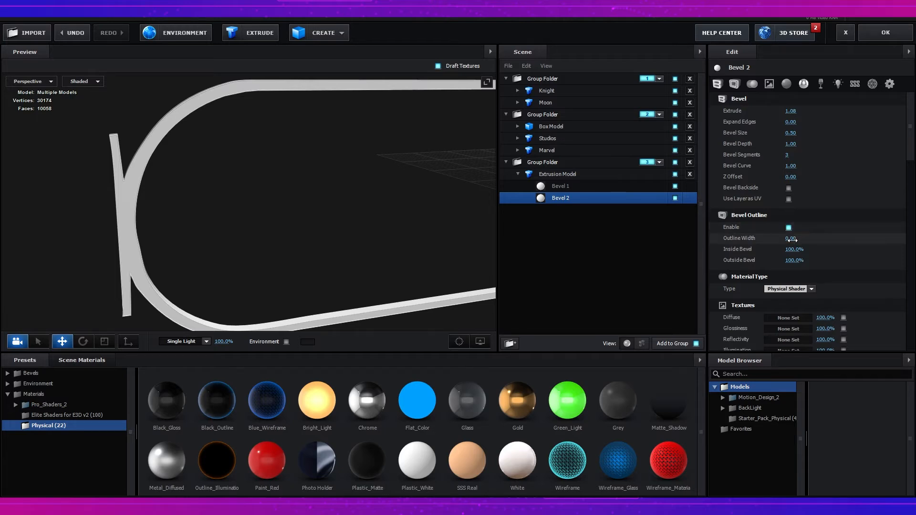
pyautogui.click(790, 239)
pyautogui.write('0.3')
pyautogui.press('Return')
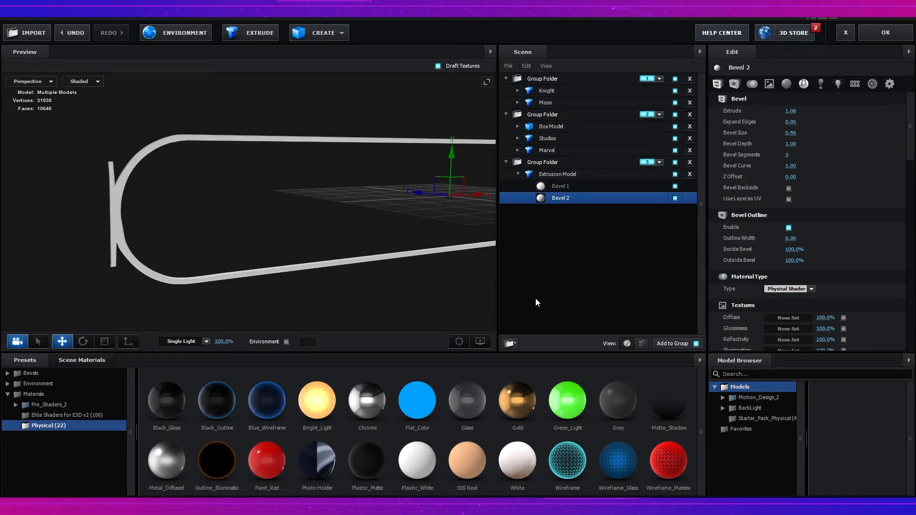
# Add a fourth top-level group folder below the others and create a plane model inside it
pyautogui.click(509, 343)
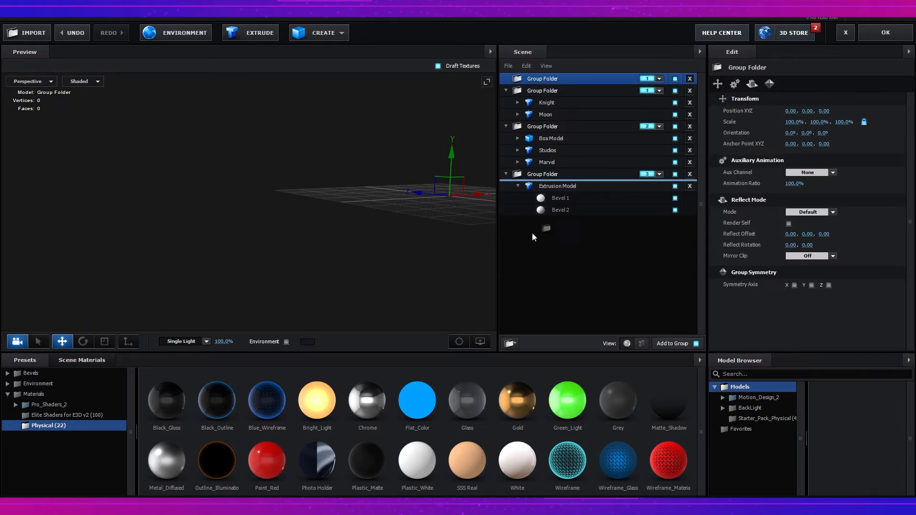
pyautogui.click(341, 33)
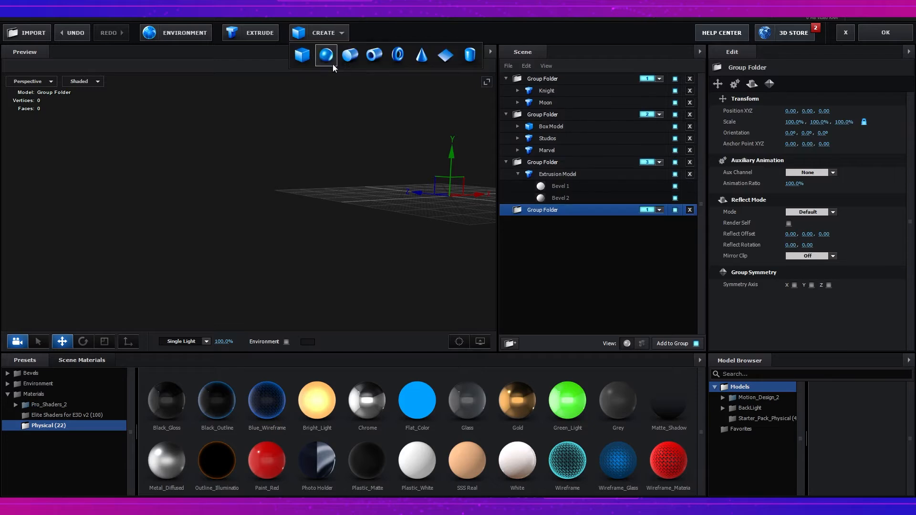
pyautogui.click(445, 56)
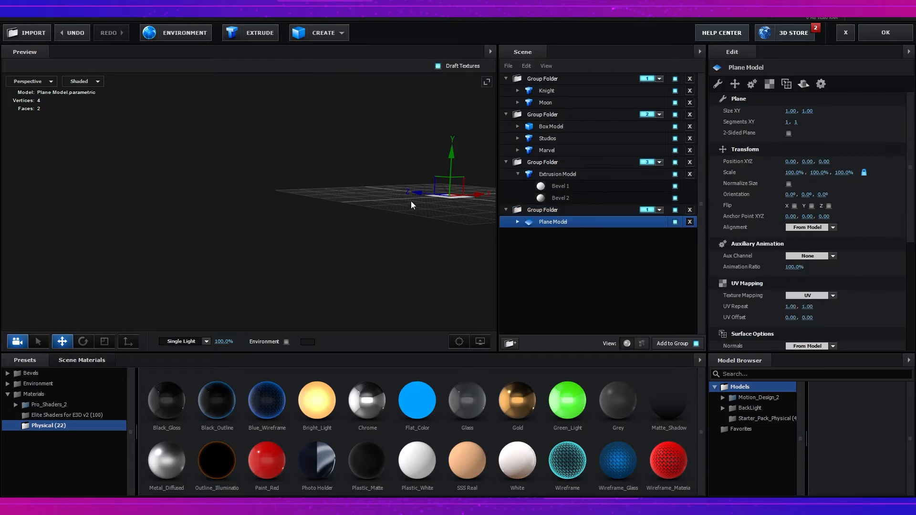
# Resize the plane to 30 × 15 and set its X orientation to -90° so it stands upright
pyautogui.click(791, 112)
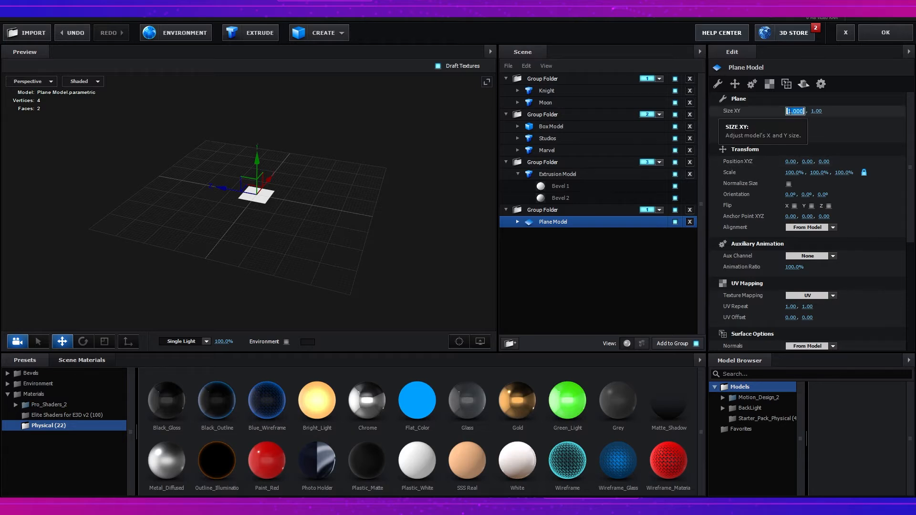
pyautogui.write('30')
pyautogui.press('Tab')
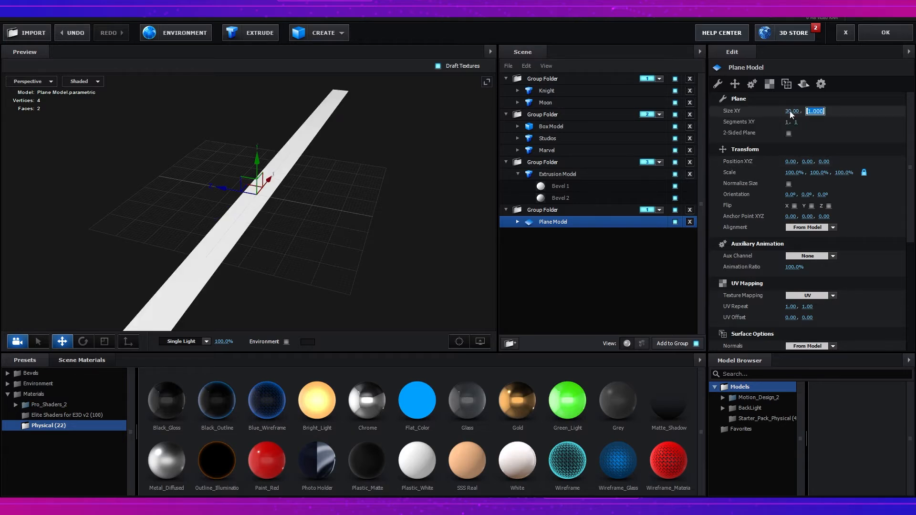
pyautogui.write('15')
pyautogui.press('Tab')
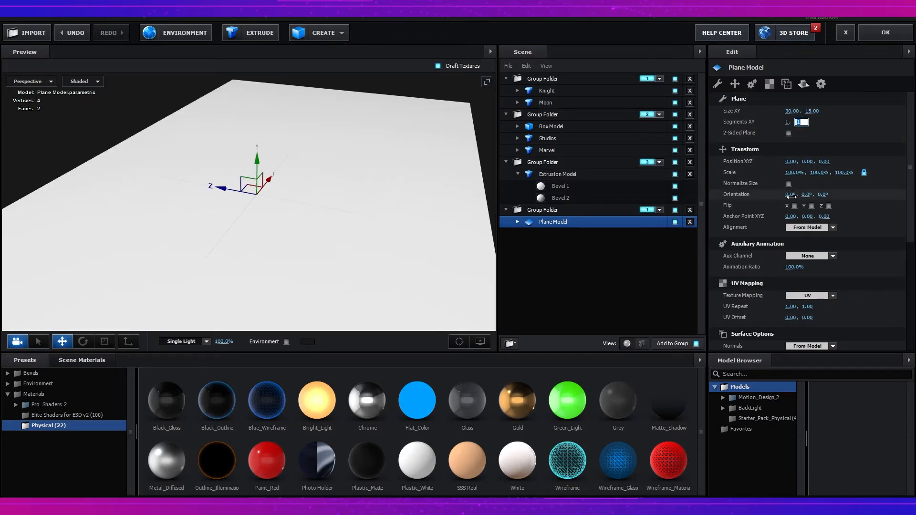
pyautogui.click(791, 194)
pyautogui.write('-90')
pyautogui.press('BackSpace')
# Move the plane model into the first group folder together with the Moon and Knight letters
pyautogui.moveTo(553, 222); pyautogui.dragTo(566, 115)
pyautogui.moveTo(565, 90); pyautogui.dragTo(558, 77)
pyautogui.click(553, 79)
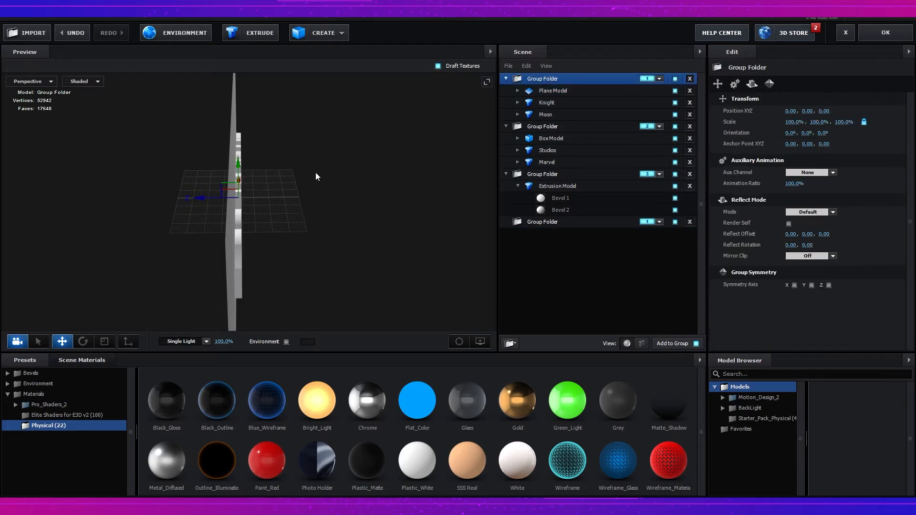
# Try shifting the whole first group to about -0.07 along Z, and undo the shift
pyautogui.moveTo(316, 176); pyautogui.dragTo(306, 200)
pyautogui.scroll(-10, 337, 159)
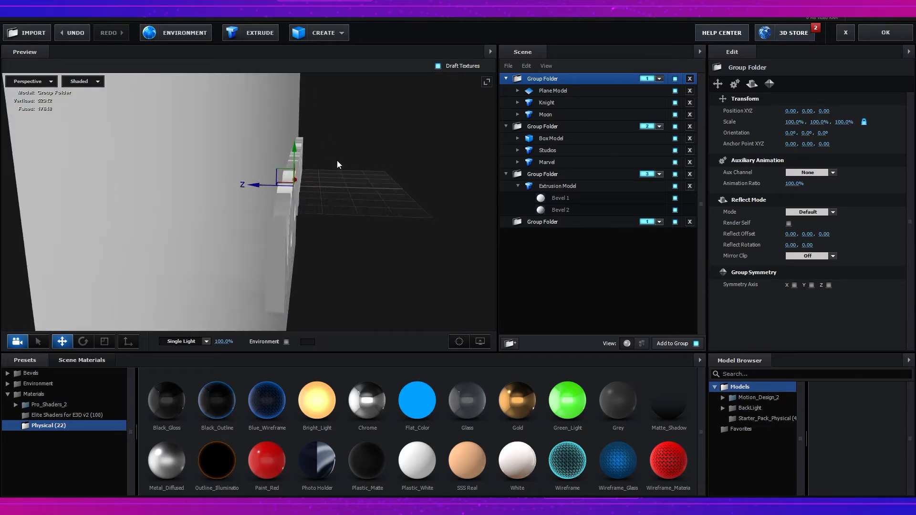
pyautogui.scroll(10, 340, 155)
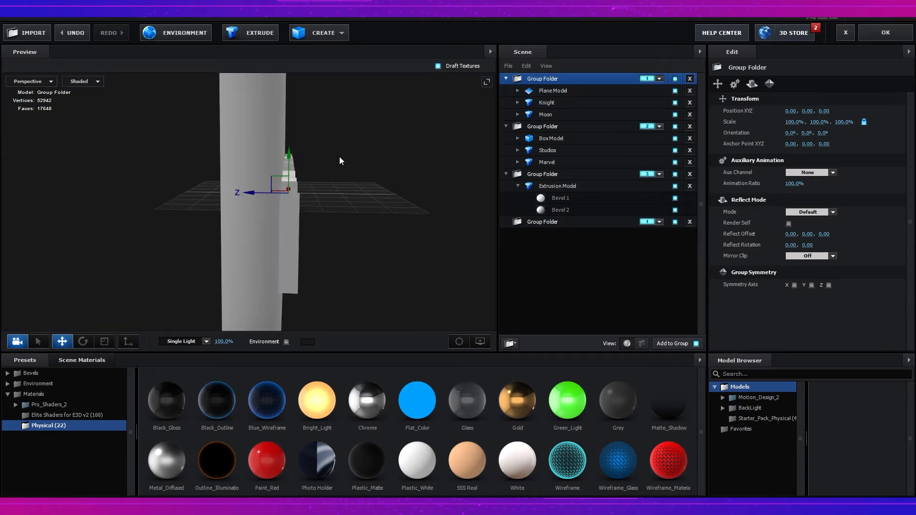
pyautogui.moveTo(253, 188); pyautogui.dragTo(253, 188)
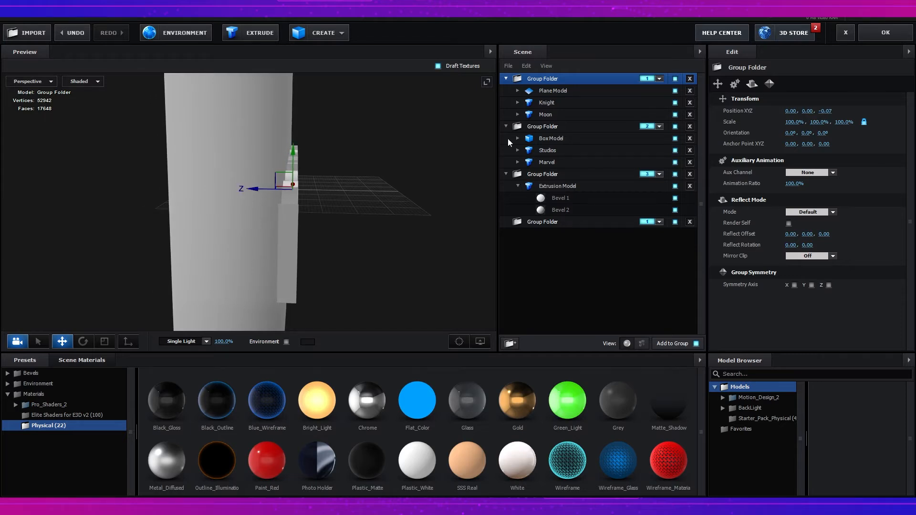
pyautogui.hotkey('ctrl', 'z')
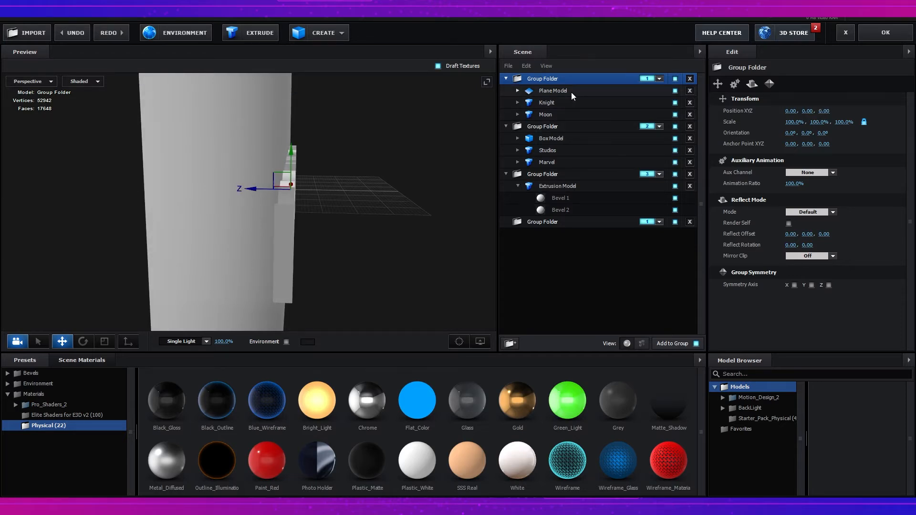
# Adjust the plane model's Z position relative to the back of the Moon Knight letters
pyautogui.click(571, 90)
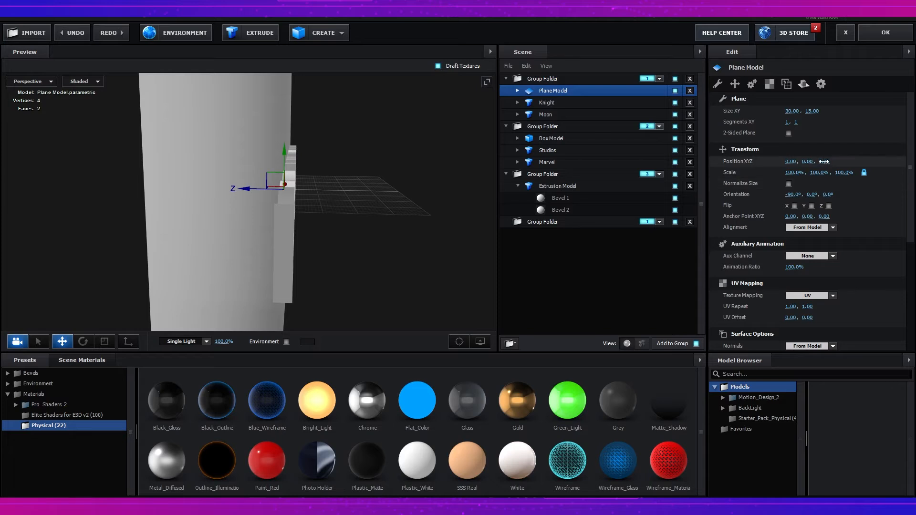
pyautogui.moveTo(823, 161); pyautogui.dragTo(824, 164)
# Move the plane model back into the fourth group folder, assign that folder to group 4, and accept the scene
pyautogui.moveTo(409, 140); pyautogui.dragTo(554, 223)
pyautogui.scroll(-4, 337, 141)
pyautogui.scroll(-3, 337, 141)
pyautogui.click(659, 210)
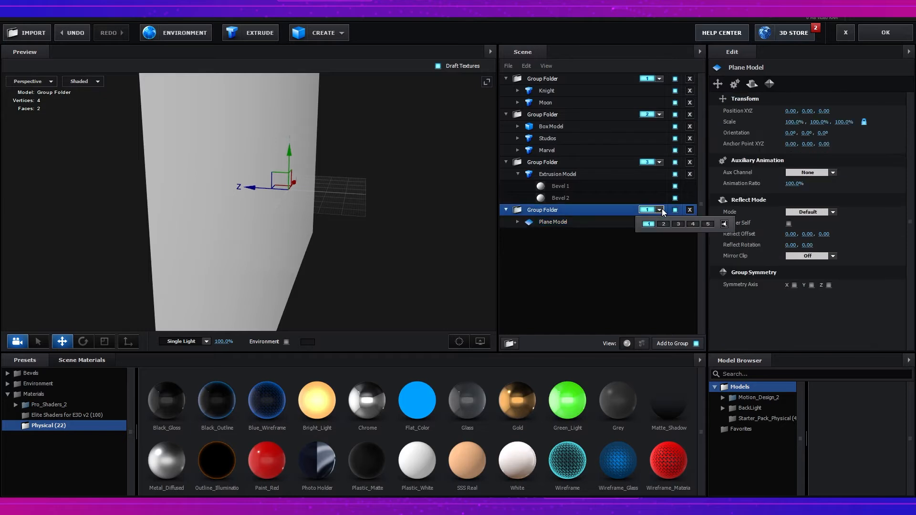
pyautogui.click(692, 223)
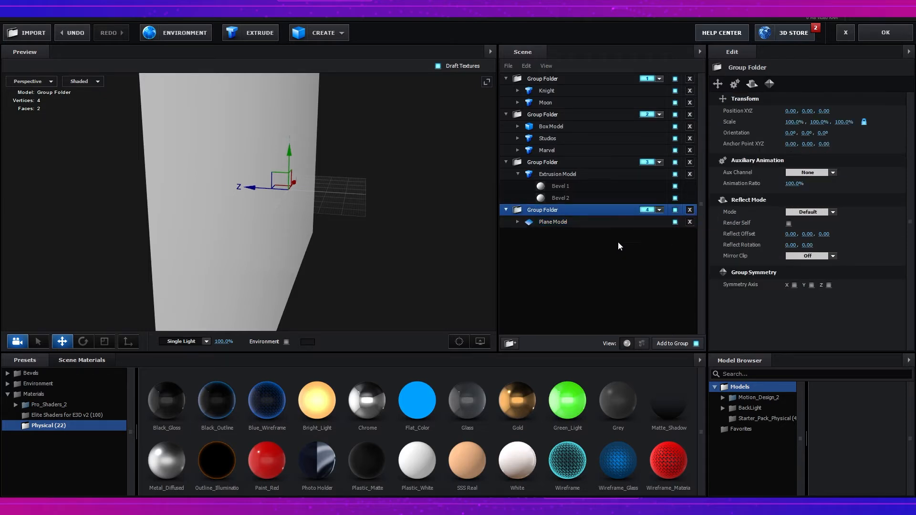
pyautogui.click(890, 34)
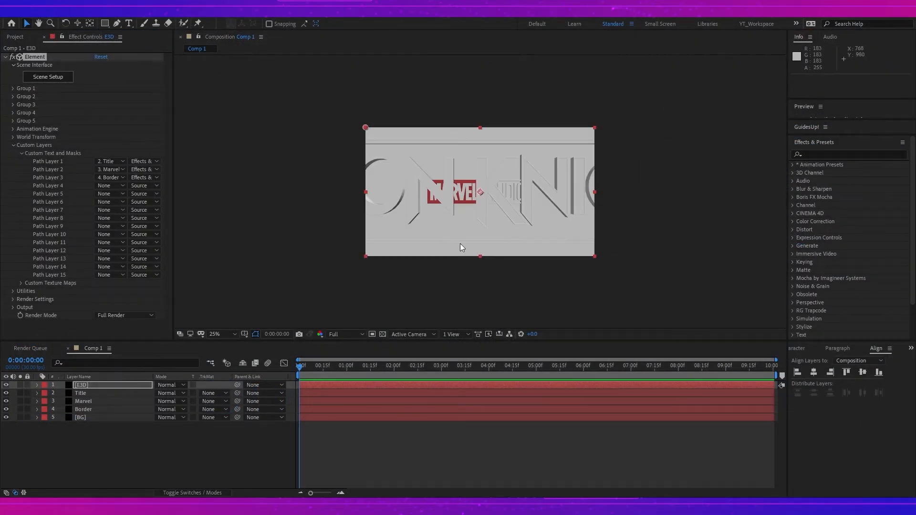
# Add a two-node camera with the 35mm preset to the composition
pyautogui.rightClick(147, 445)
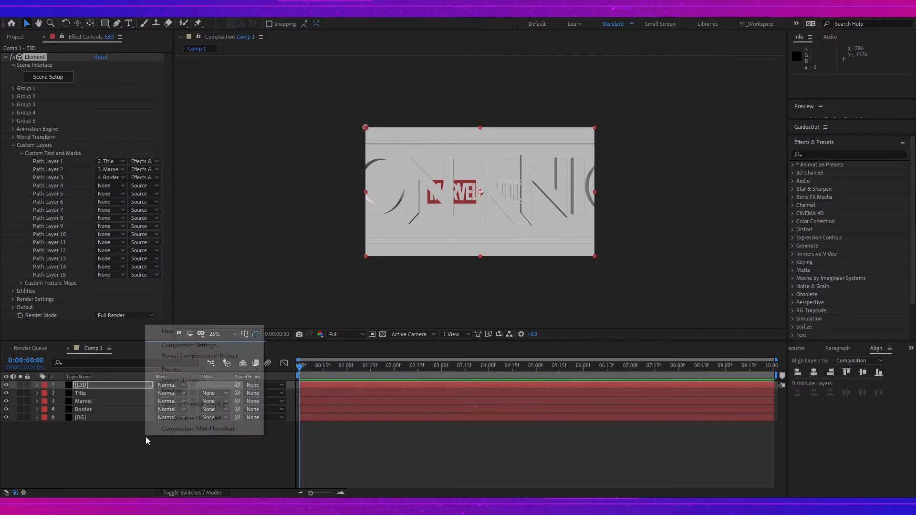
pyautogui.moveTo(213, 332)
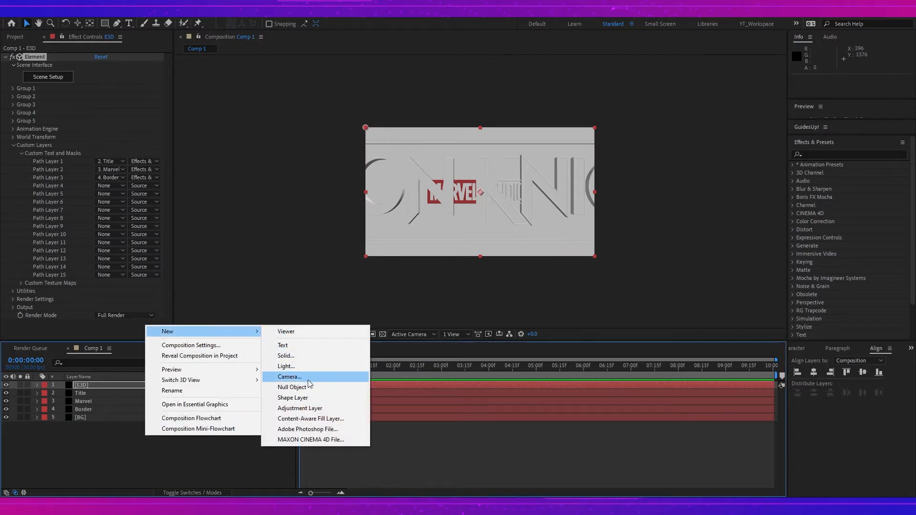
pyautogui.click(308, 377)
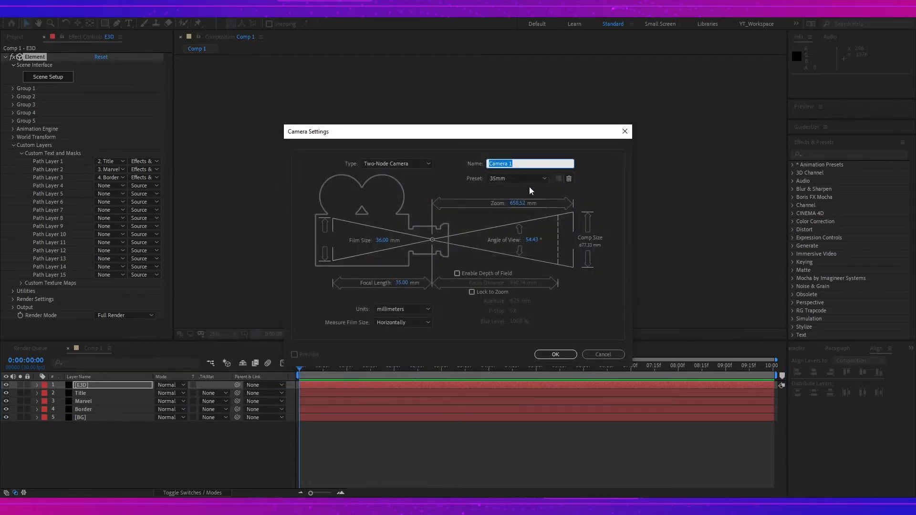
pyautogui.click(553, 354)
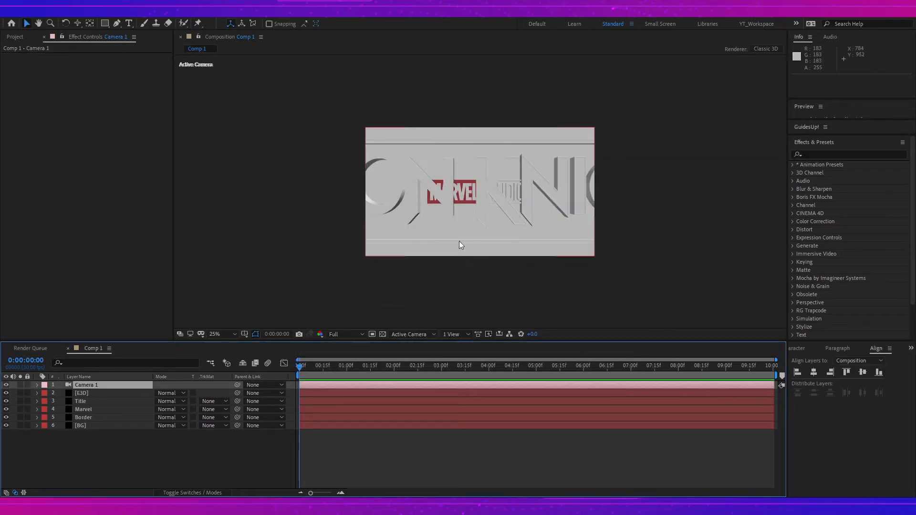
# Dolly the camera back to about -5601 in Z so the whole Moon Knight title fits the frame
pyautogui.press('c')
pyautogui.moveTo(495, 223); pyautogui.dragTo(499, 274)
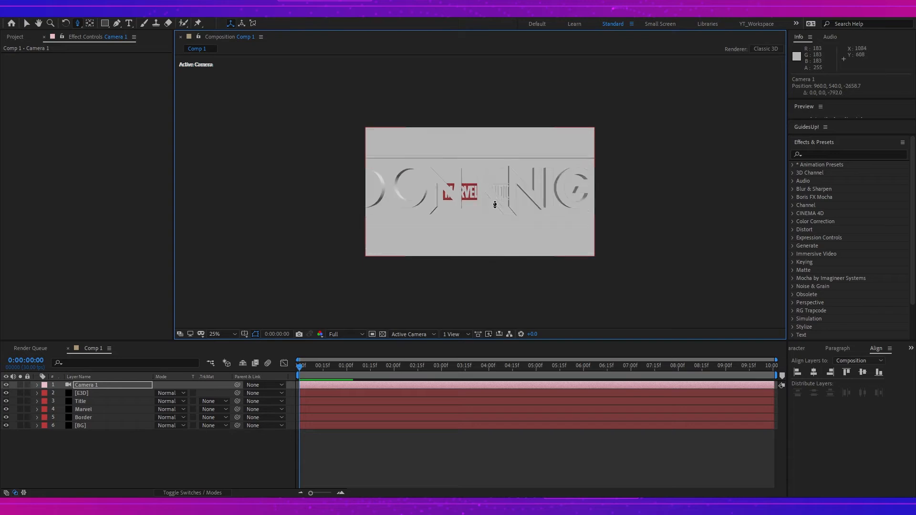
pyautogui.moveTo(494, 204); pyautogui.dragTo(502, 263)
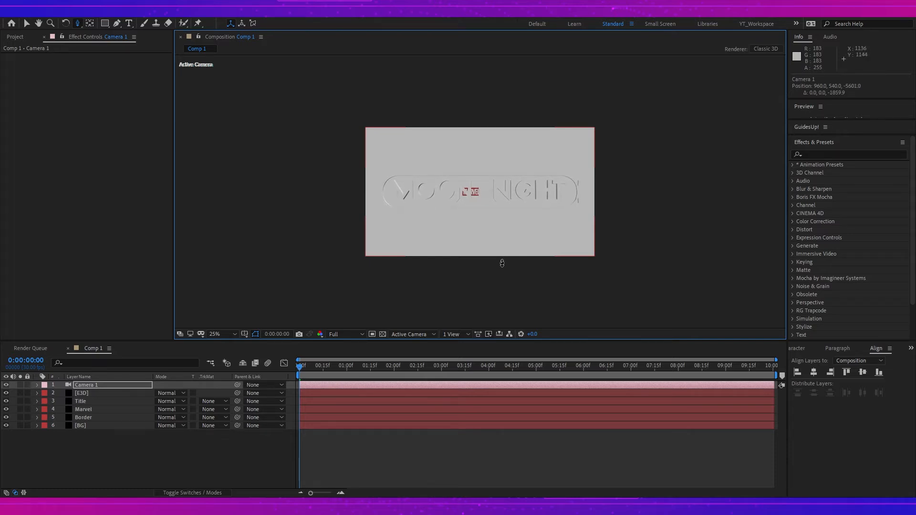
# Raise Element group 2 above the title by setting its replicator Position XY to about 960, -164
pyautogui.click(101, 394)
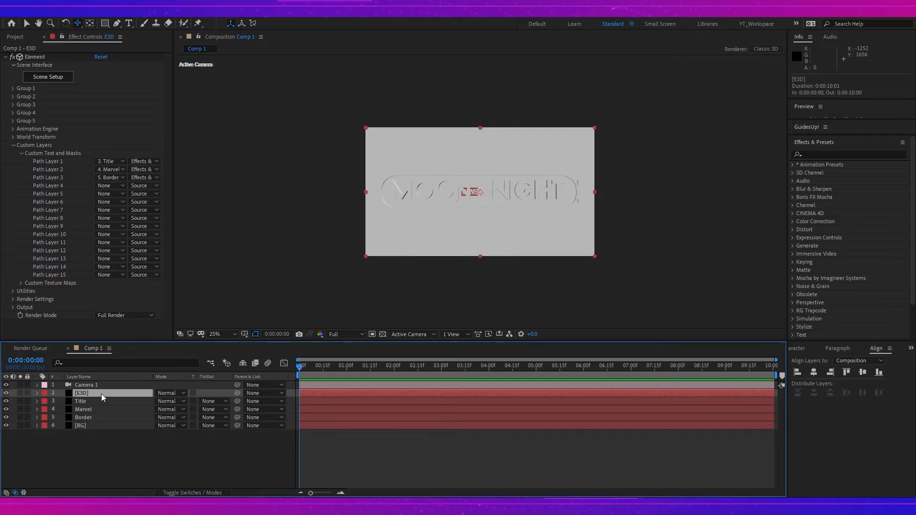
pyautogui.click(14, 143)
pyautogui.click(13, 96)
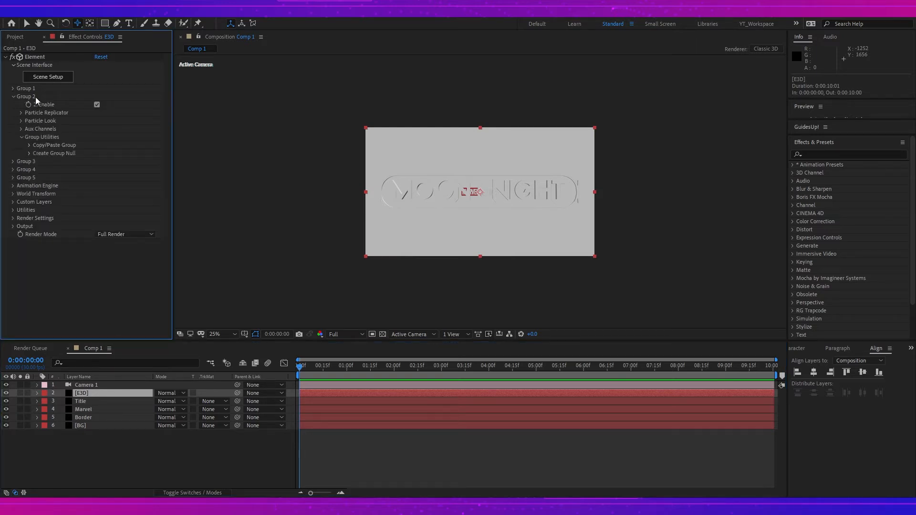
pyautogui.click(22, 113)
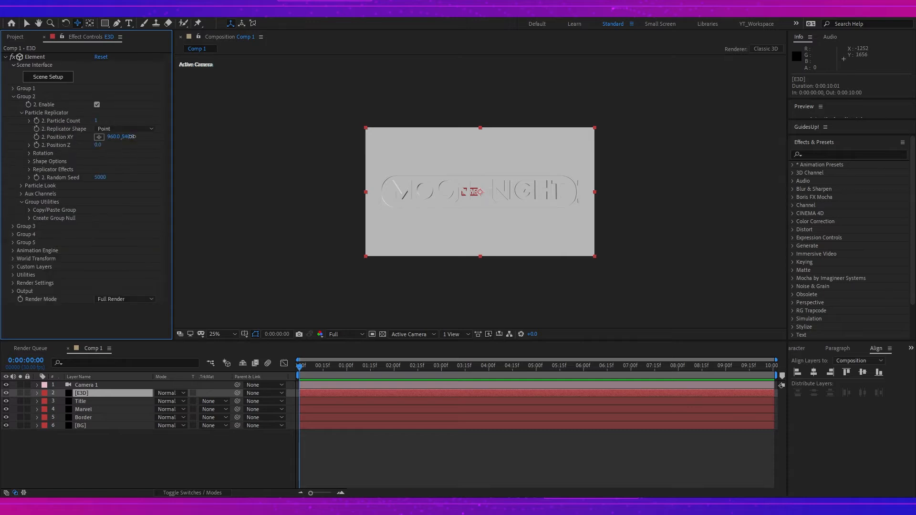
pyautogui.click(121, 138)
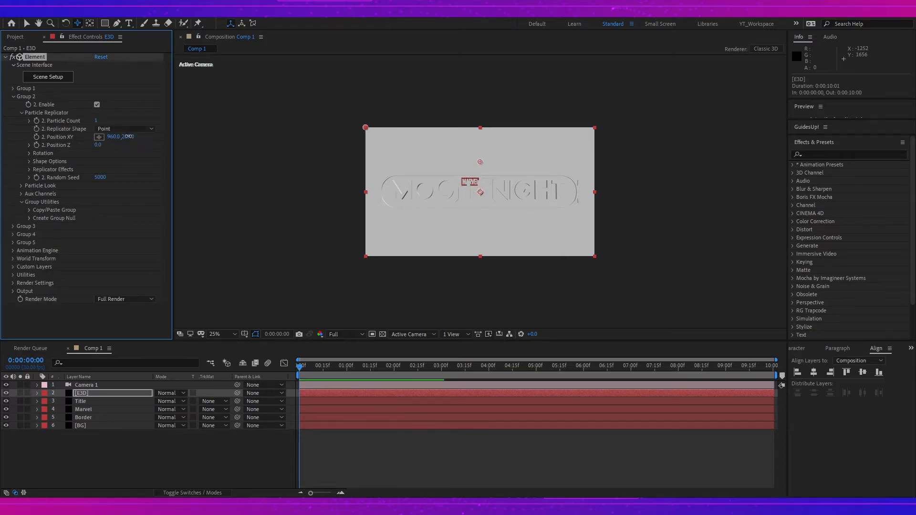
pyautogui.moveTo(128, 137); pyautogui.dragTo(48, 179)
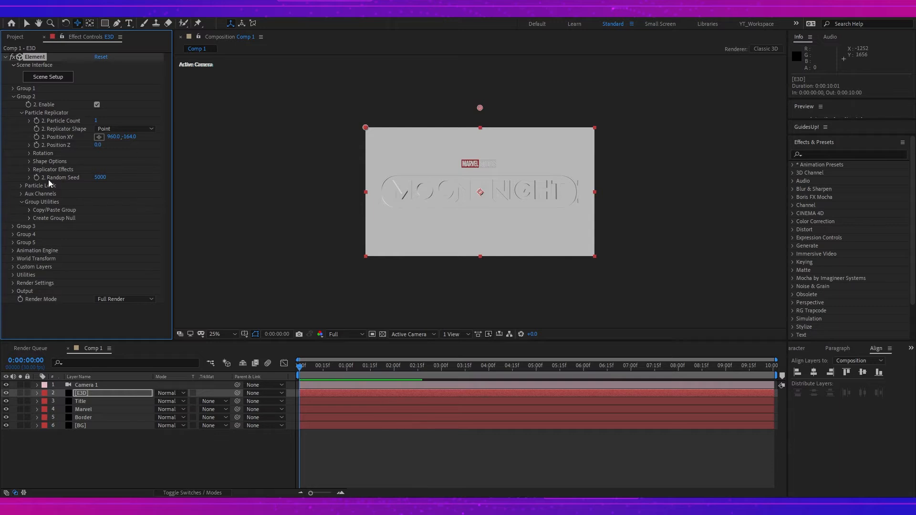
# Enlarge the Marvel Studios logo by setting Element group 2's Particle Size to 16
pyautogui.click(21, 186)
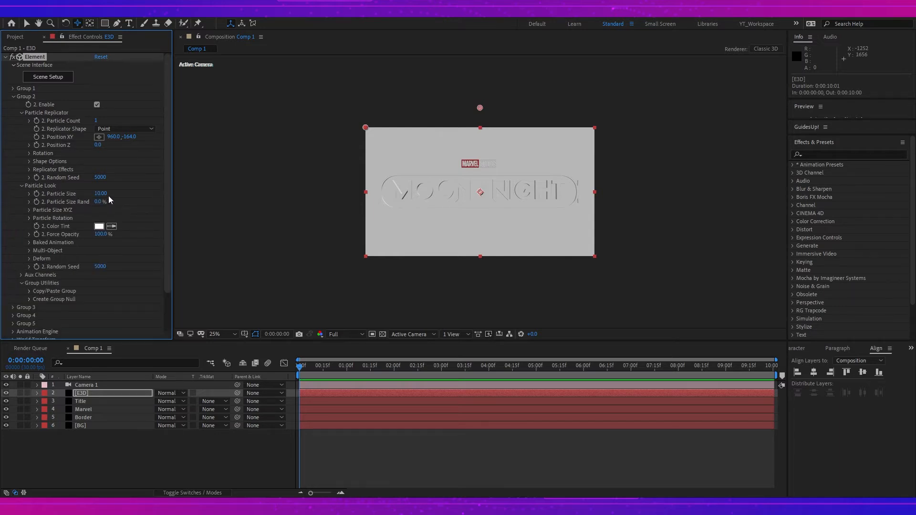
pyautogui.moveTo(107, 194); pyautogui.dragTo(138, 198)
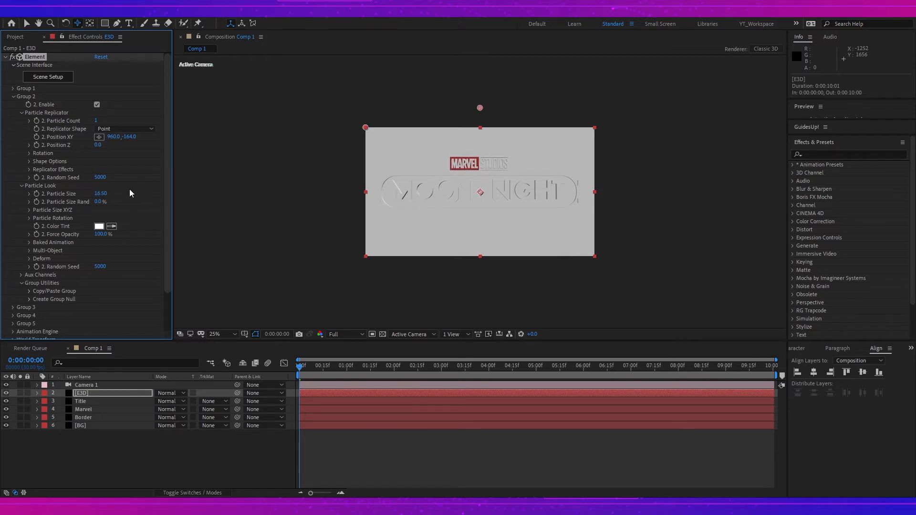
pyautogui.click(98, 192)
pyautogui.write('17')
pyautogui.press('Return')
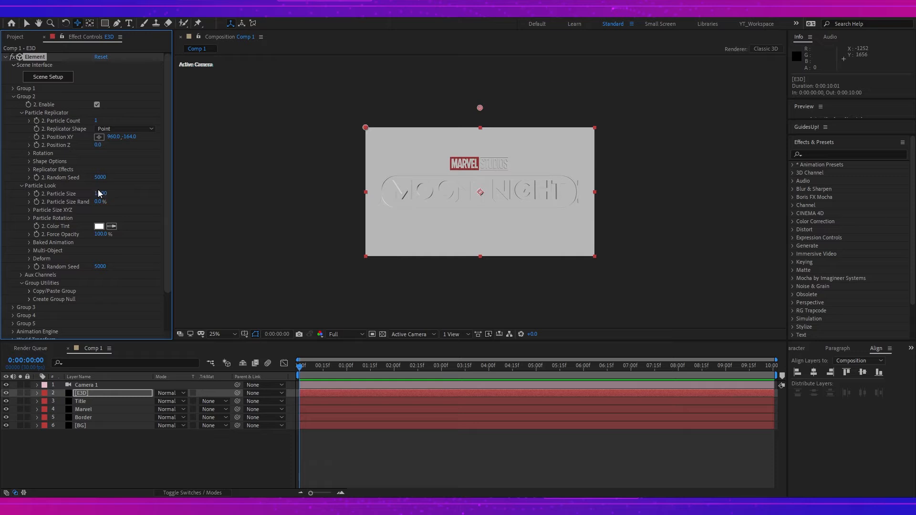
# Reposition the enlarged Marvel Studios logo above the title by setting group 2's replicator Position XY to about 993, -123
pyautogui.moveTo(114, 138); pyautogui.dragTo(152, 136)
pyautogui.scroll(3, 410, 183)
pyautogui.scroll(-4, 309, 99)
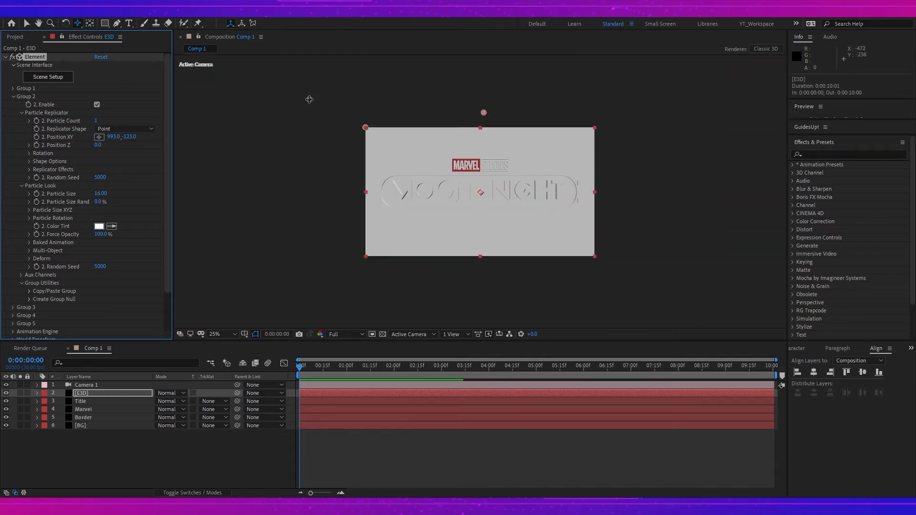
pyautogui.scroll(2, 544, 196)
pyautogui.scroll(-2, 540, 195)
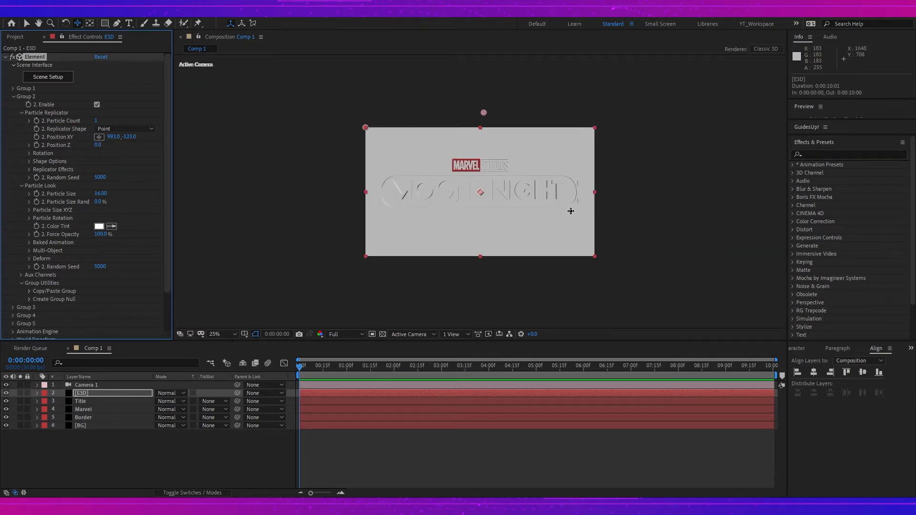
pyautogui.moveTo(507, 224); pyautogui.dragTo(505, 219)
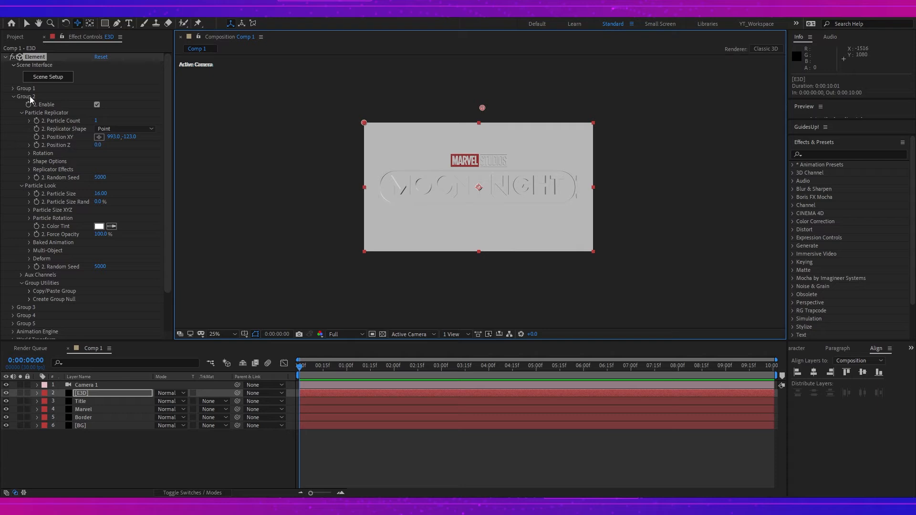
# Lower the Moon Knight title slightly by setting Element group 1's replicator Position XY to about 960, 604
pyautogui.click(18, 91)
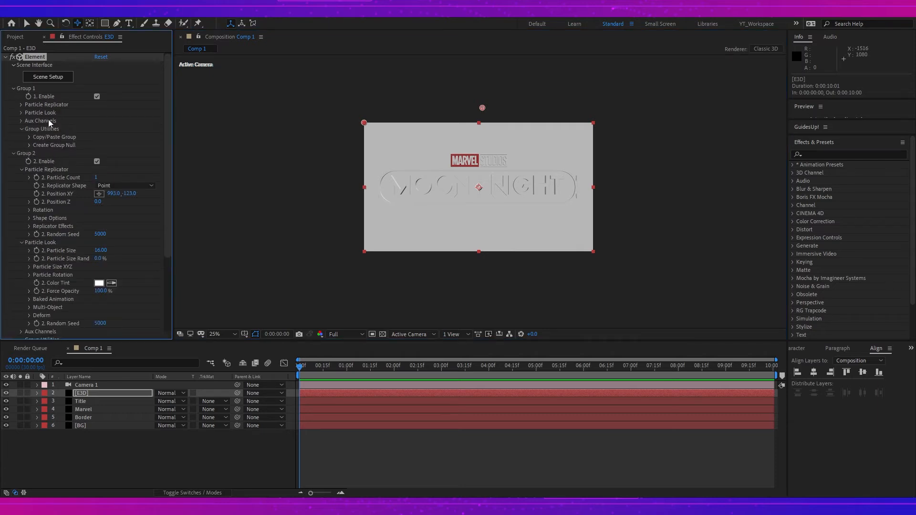
pyautogui.click(21, 104)
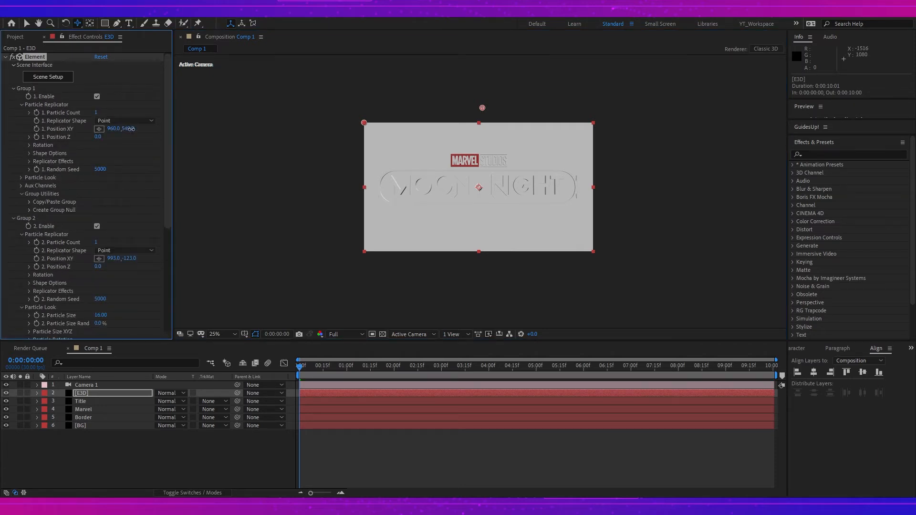
pyautogui.moveTo(135, 129); pyautogui.dragTo(153, 133)
# Add a shadow-casting spot light with a white color, 180% intensity, 140° cone angle and Smooth falloff
pyautogui.rightClick(223, 443)
pyautogui.moveTo(286, 338)
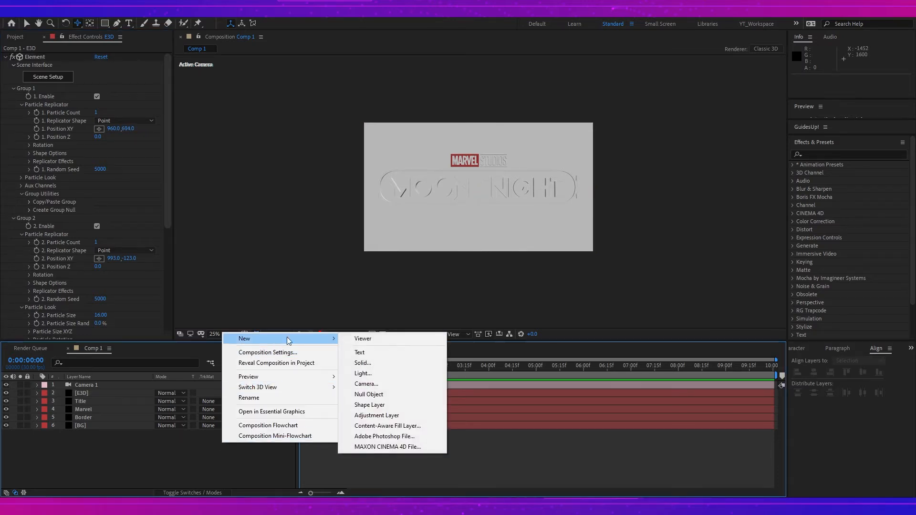
pyautogui.click(379, 374)
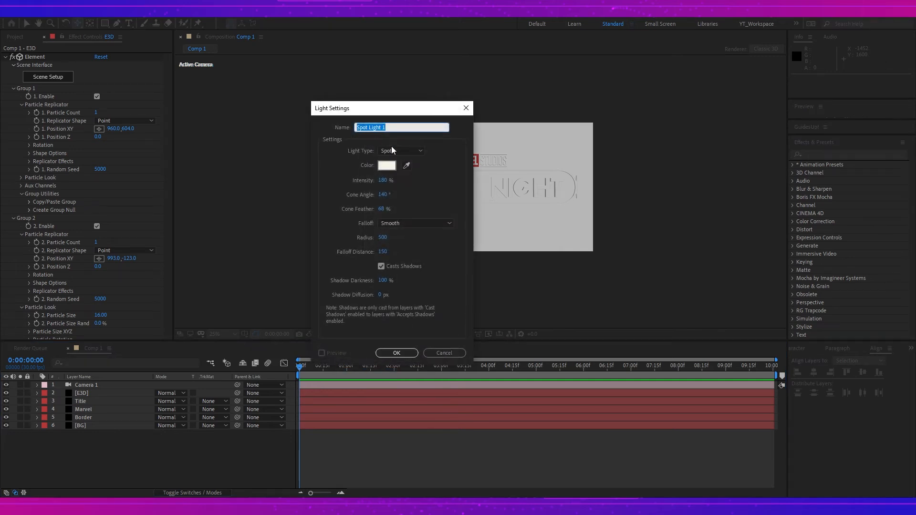
pyautogui.click(386, 165)
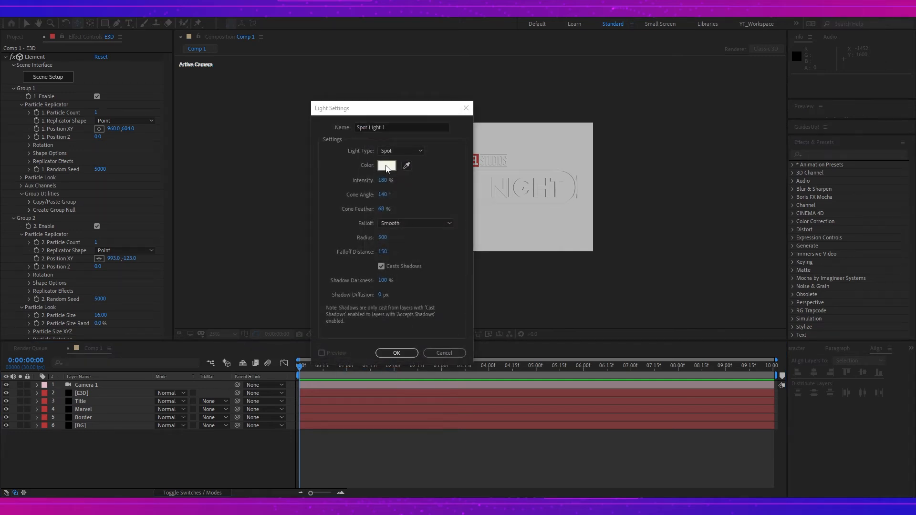
pyautogui.moveTo(617, 229); pyautogui.dragTo(611, 225)
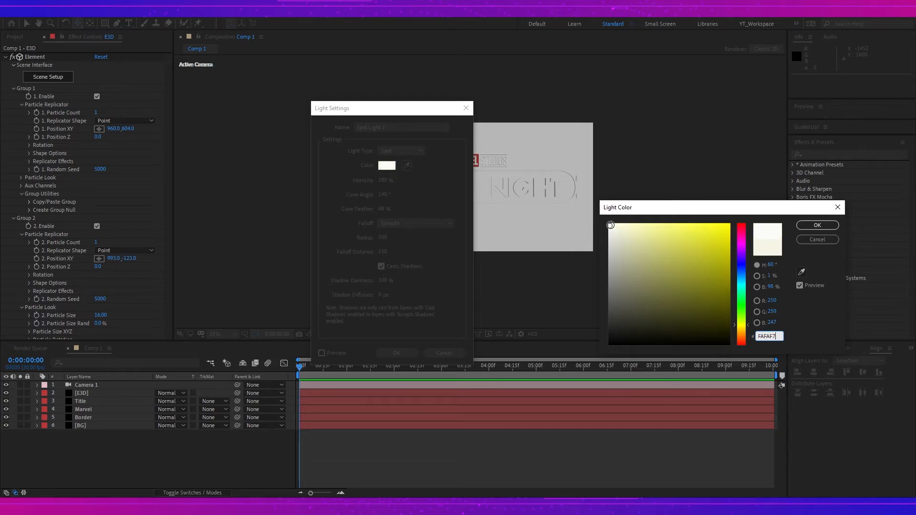
pyautogui.press('Return')
pyautogui.click(817, 225)
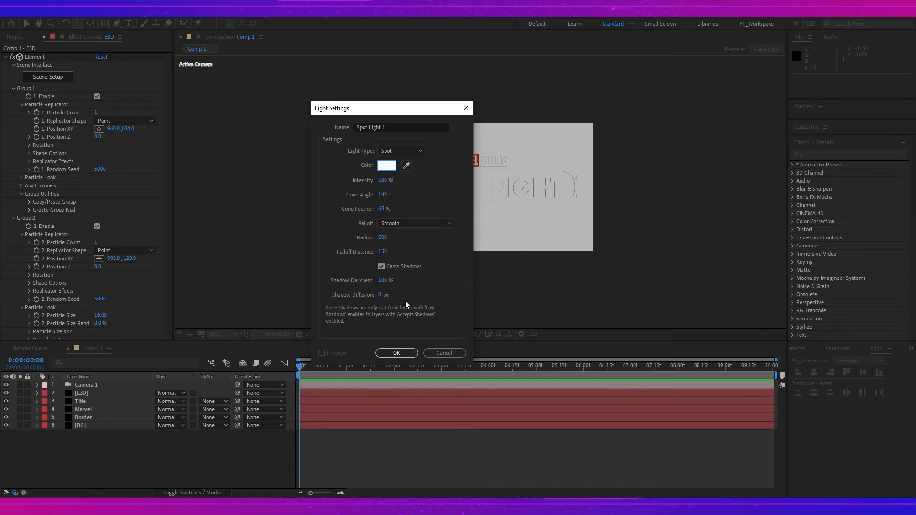
pyautogui.click(406, 354)
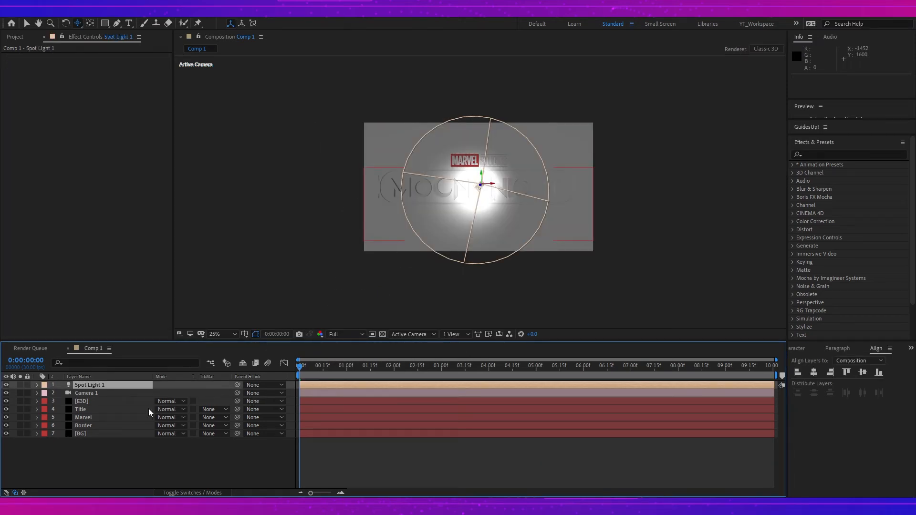
# Raise the spot light above the title by setting its Y position to -2915
pyautogui.press('p')
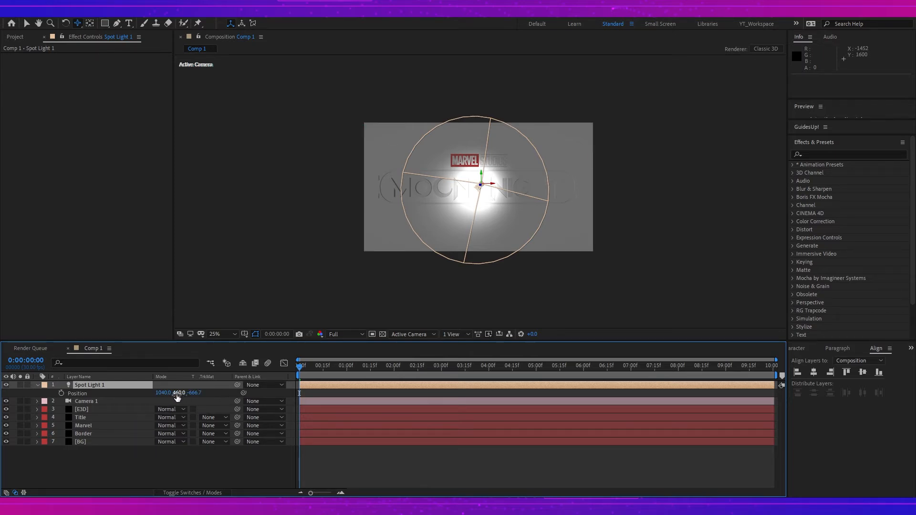
pyautogui.click(178, 394)
pyautogui.write('-')
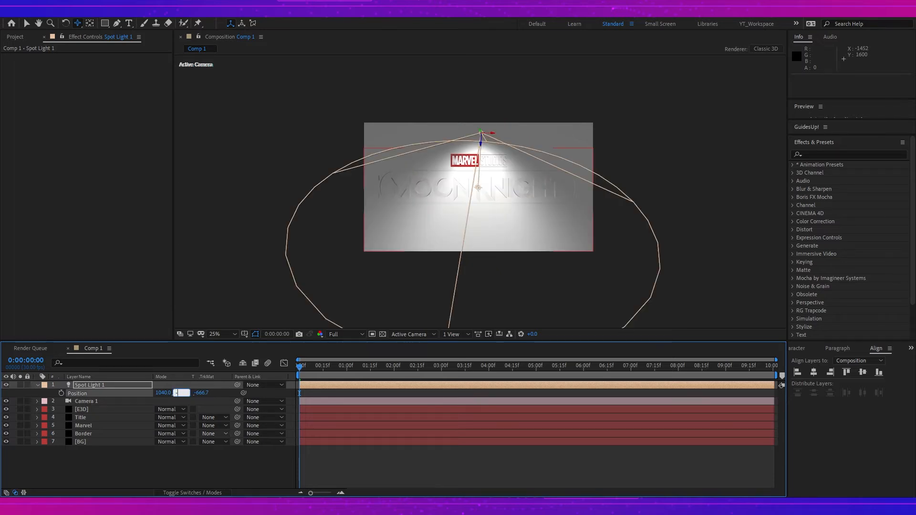
pyautogui.write('2915')
pyautogui.press('Return')
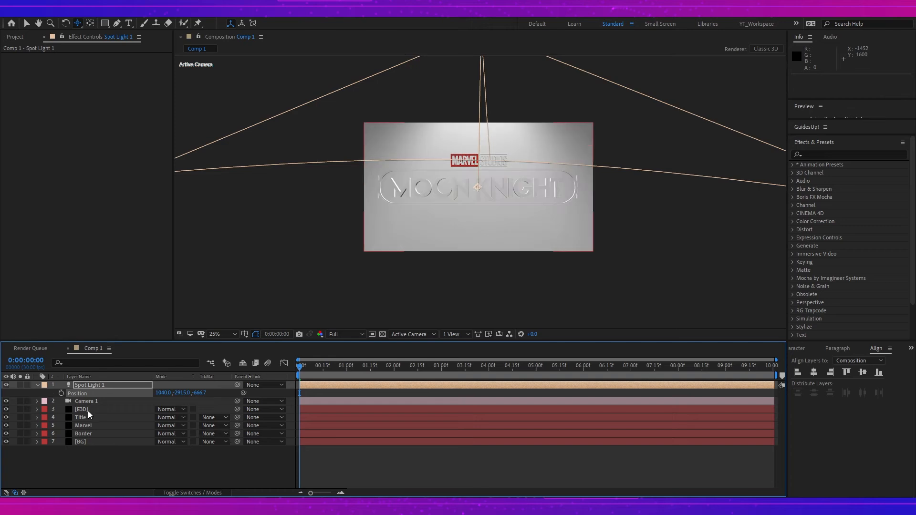
# Enable shadows in the Element render settings of the E3D layer
pyautogui.click(91, 410)
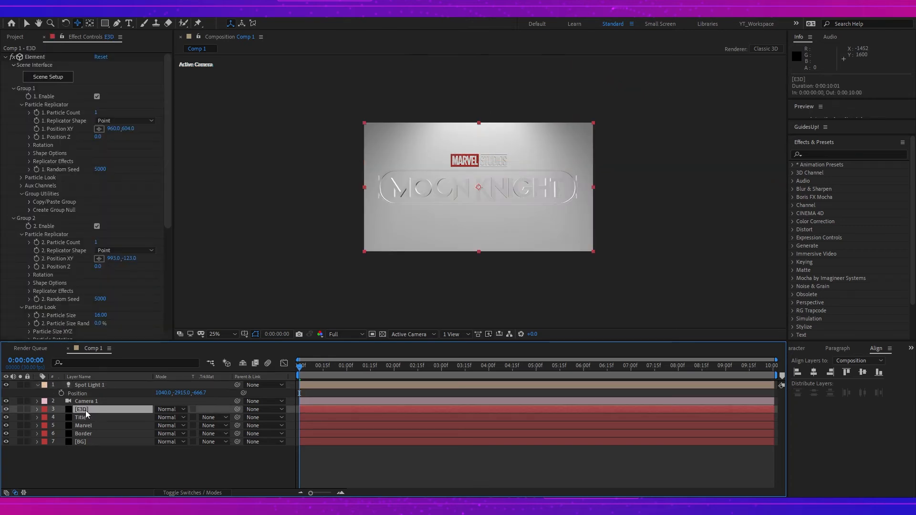
pyautogui.click(15, 88)
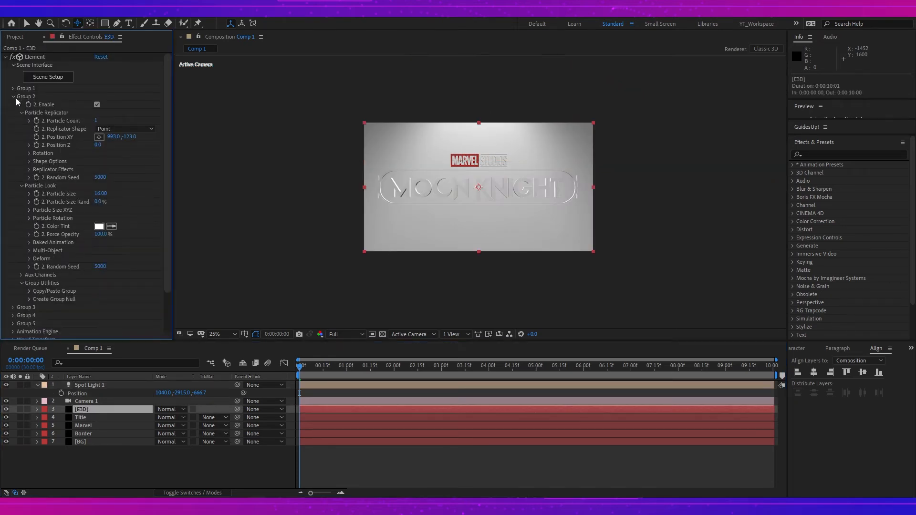
pyautogui.click(14, 96)
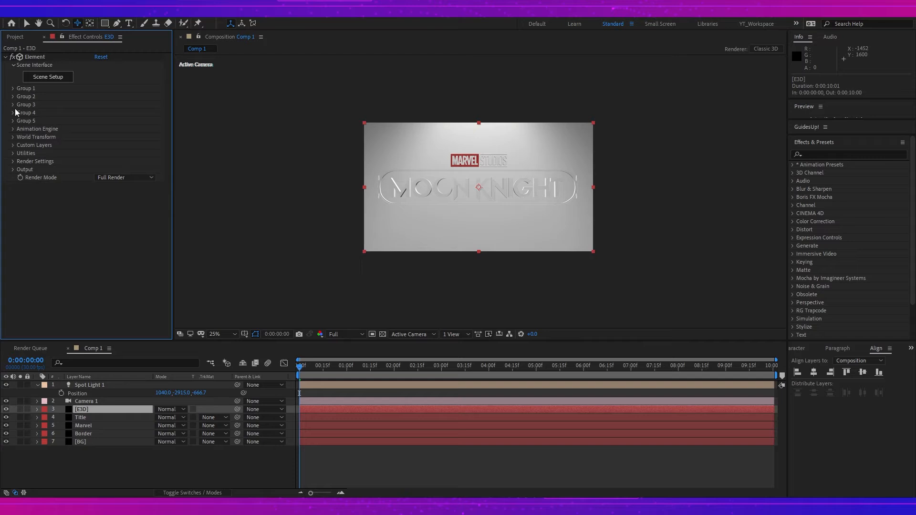
pyautogui.click(14, 162)
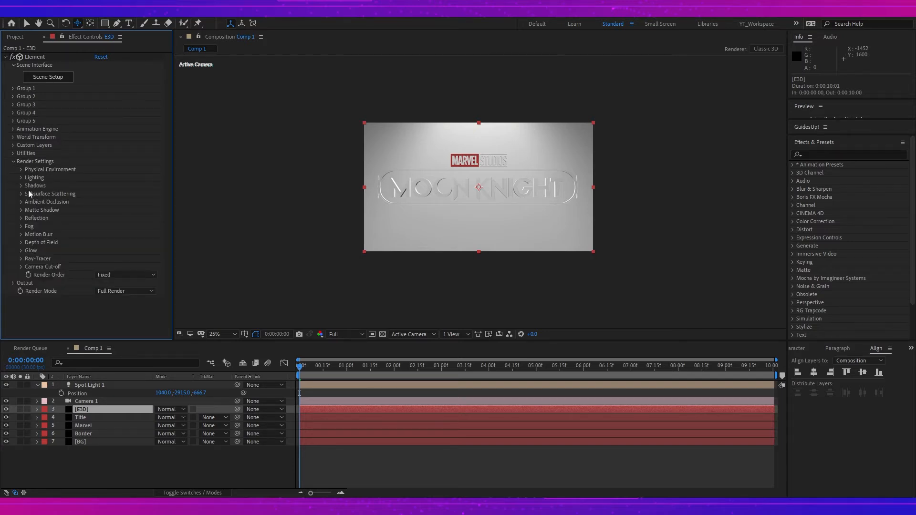
pyautogui.click(21, 186)
pyautogui.click(97, 194)
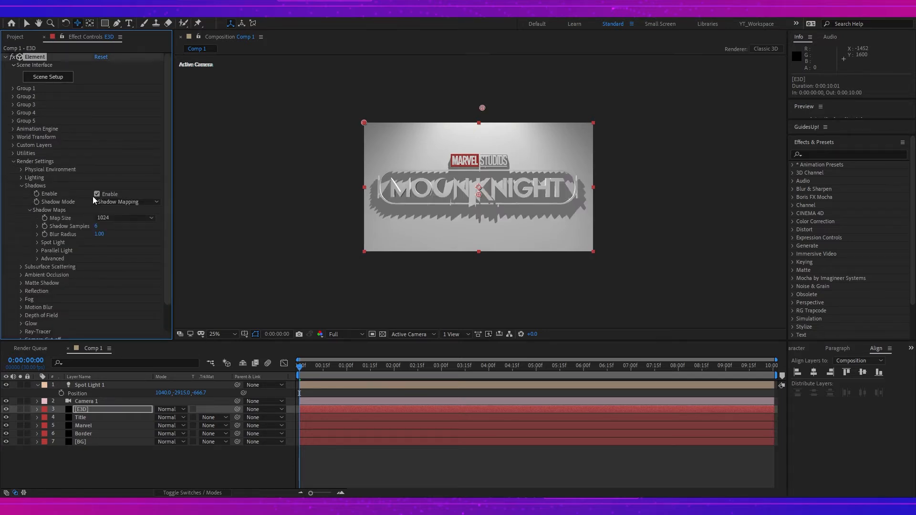
# Try the Ray-Traced shadow mode and switch back to Shadow Mapping
pyautogui.click(119, 202)
pyautogui.click(133, 222)
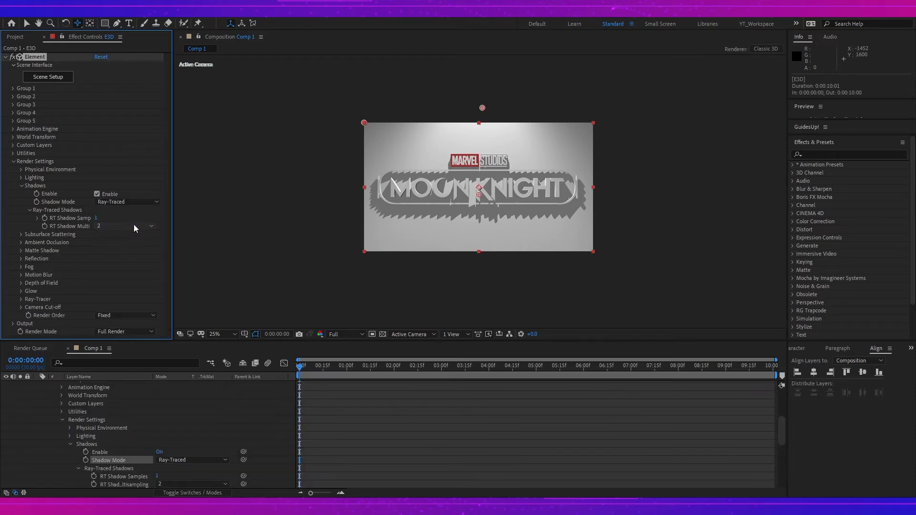
pyautogui.click(123, 202)
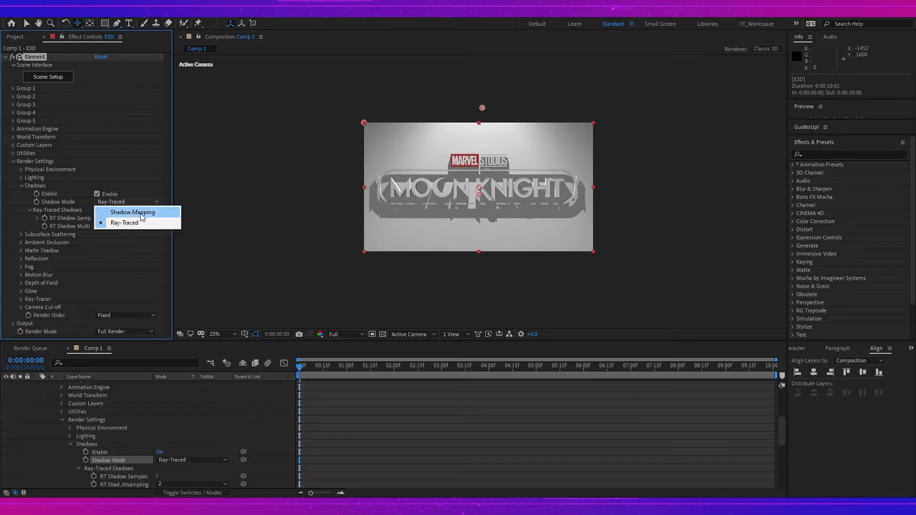
pyautogui.click(141, 213)
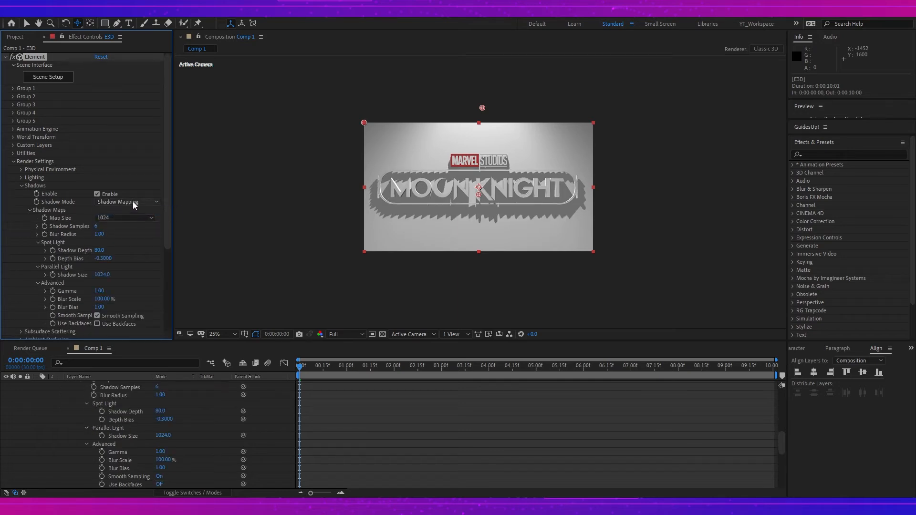
# Refine Element's shadow maps by setting the Map Size to 4096 and the spot light Depth Bias to 0
pyautogui.click(118, 218)
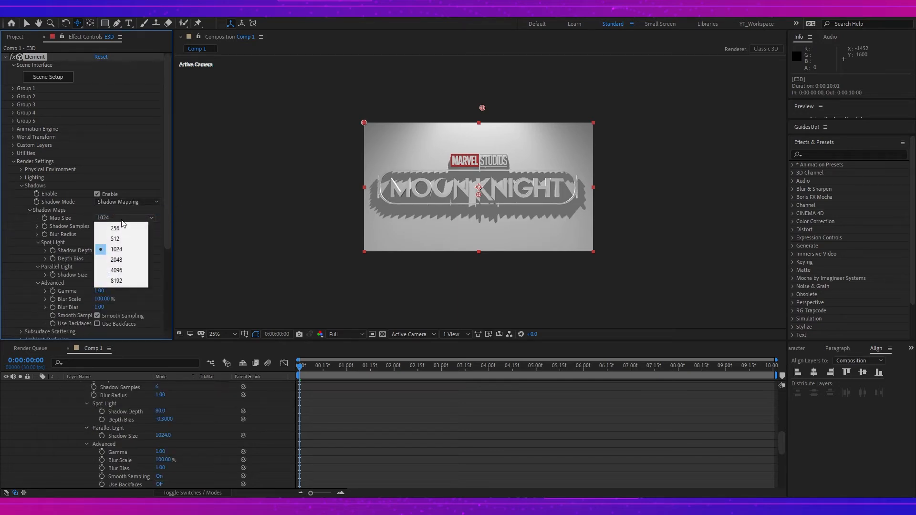
pyautogui.click(127, 270)
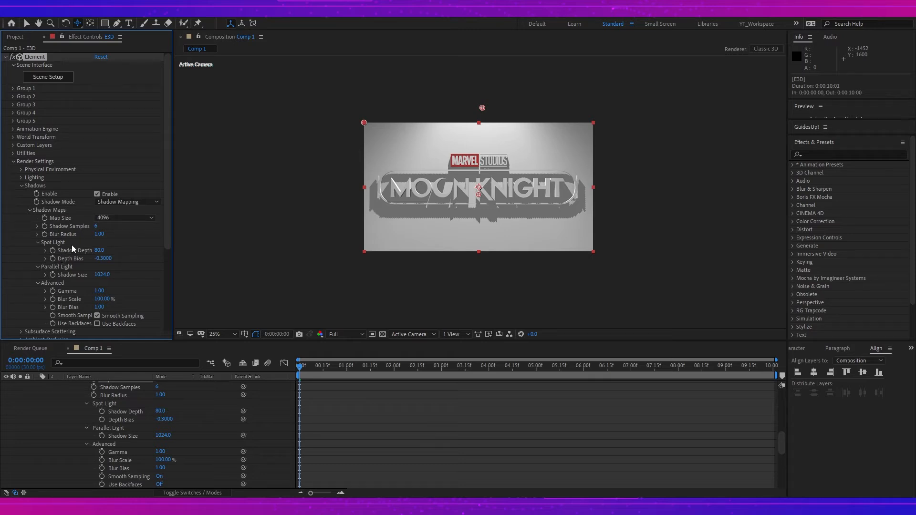
pyautogui.click(103, 258)
pyautogui.write('0')
pyautogui.press('Return')
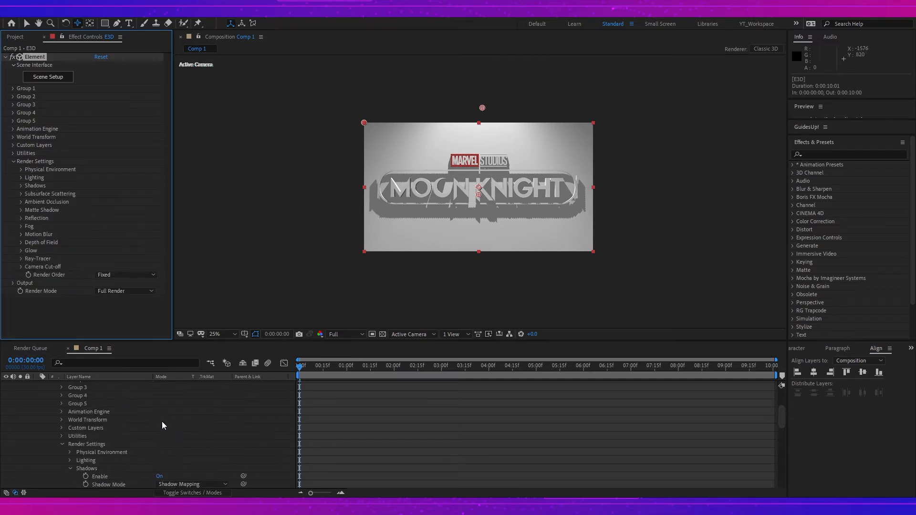
# Add a Position keyframe to the spot light at 0:00:02:00
pyautogui.scroll(3, 162, 422)
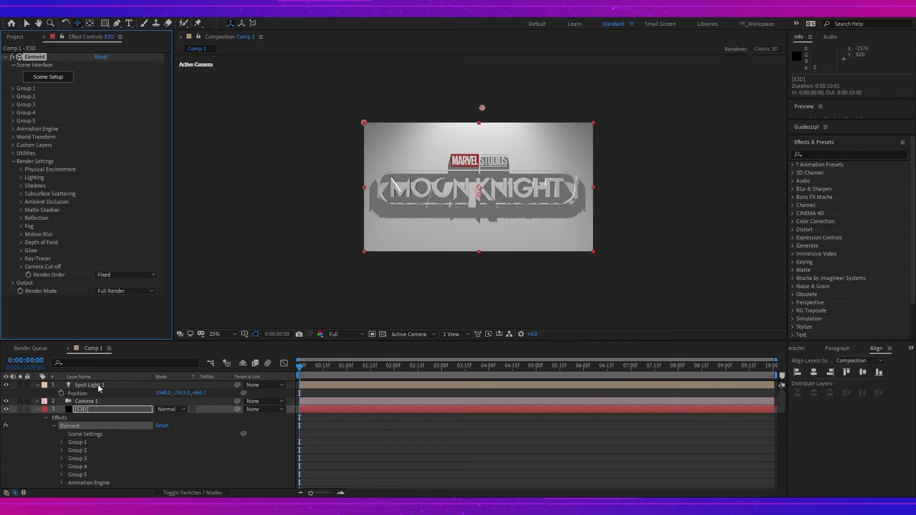
pyautogui.click(98, 386)
pyautogui.moveTo(378, 368); pyautogui.dragTo(394, 371)
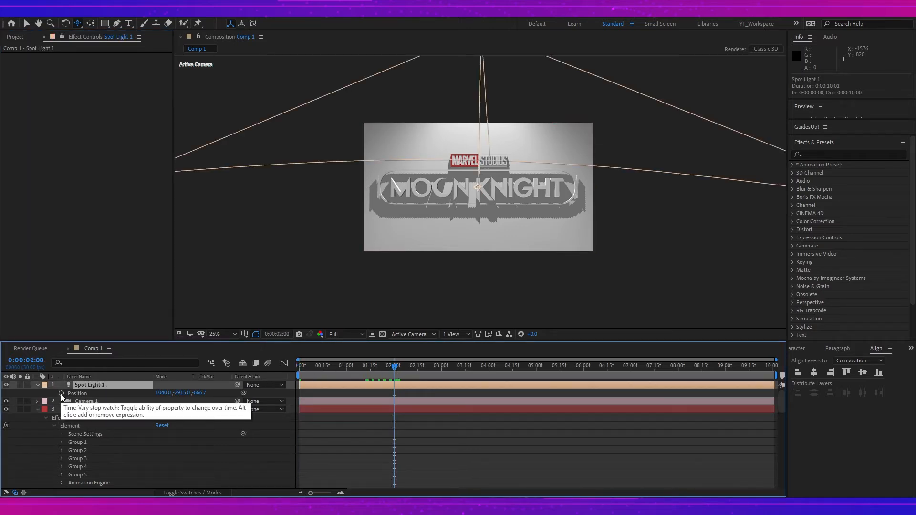
pyautogui.click(61, 393)
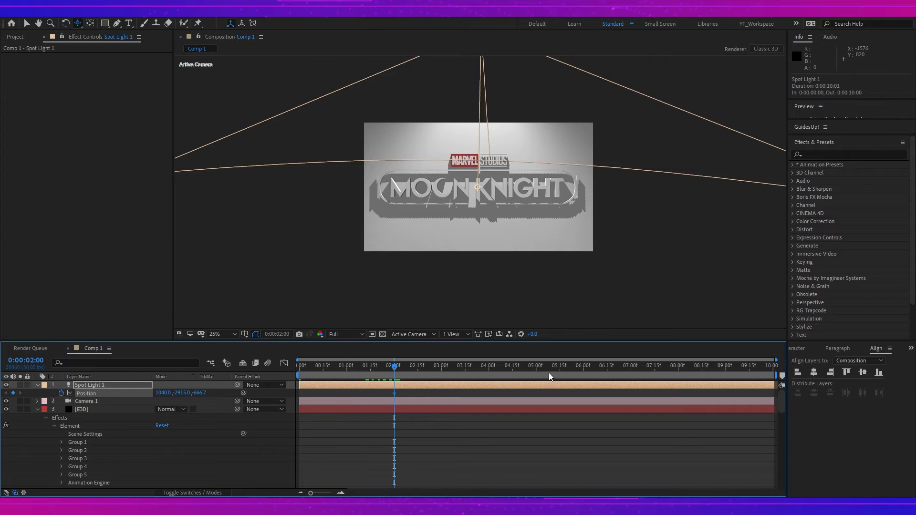
# Keyframe the spot light at 0:00:06:00 with its Position set to -3805.7, -2901, -885.7
pyautogui.click(582, 368)
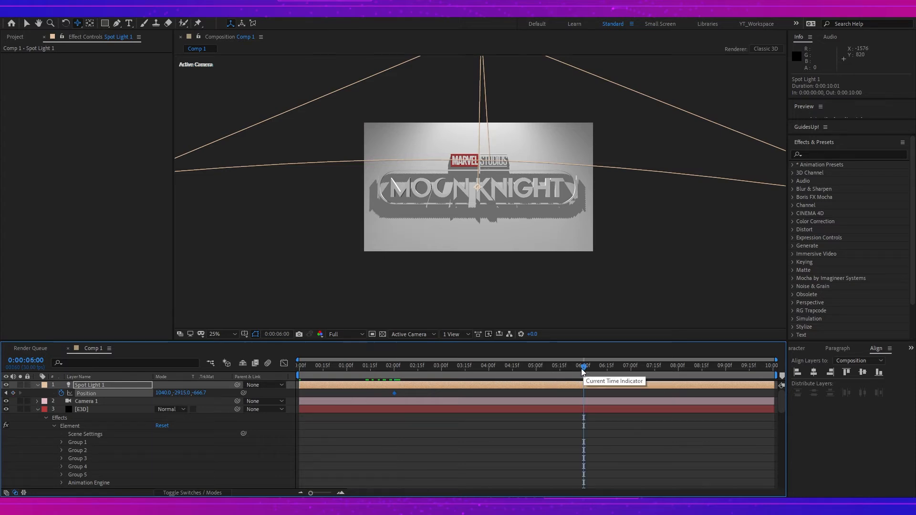
pyautogui.click(164, 393)
pyautogui.write('-')
pyautogui.write('3805.7')
pyautogui.press('Tab')
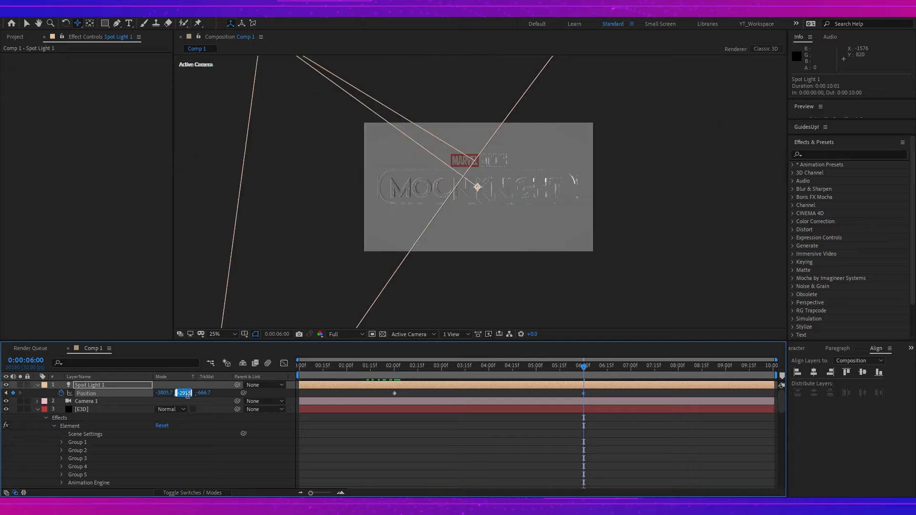
pyautogui.write('-')
pyautogui.write('9')
pyautogui.write('01.0')
pyautogui.click(203, 392)
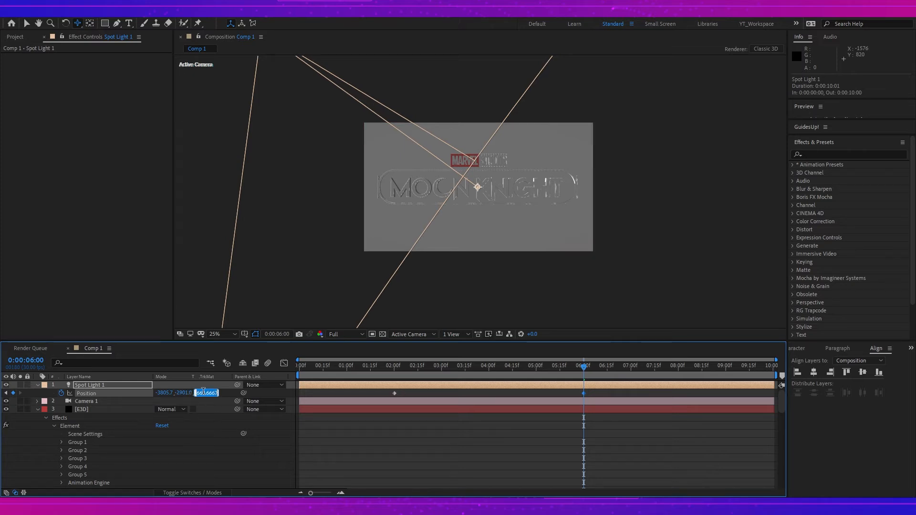
pyautogui.write('-885.7')
pyautogui.press('Return')
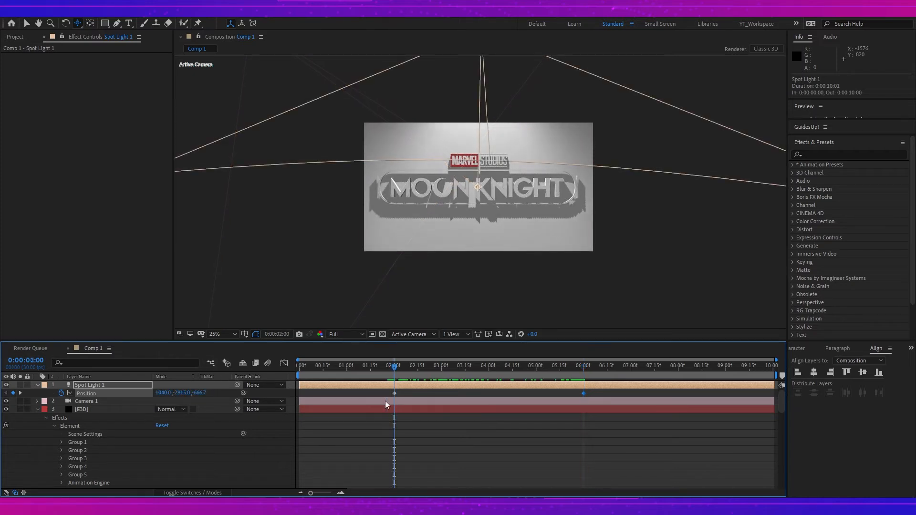
# Expand the spot light's Light Options and set its Cone Angle to 154°
pyautogui.click(37, 385)
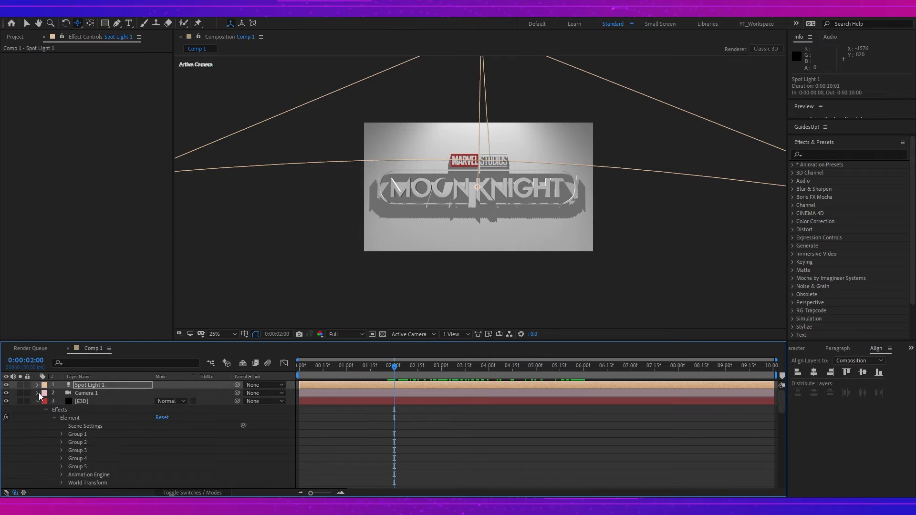
pyautogui.click(38, 401)
pyautogui.click(37, 385)
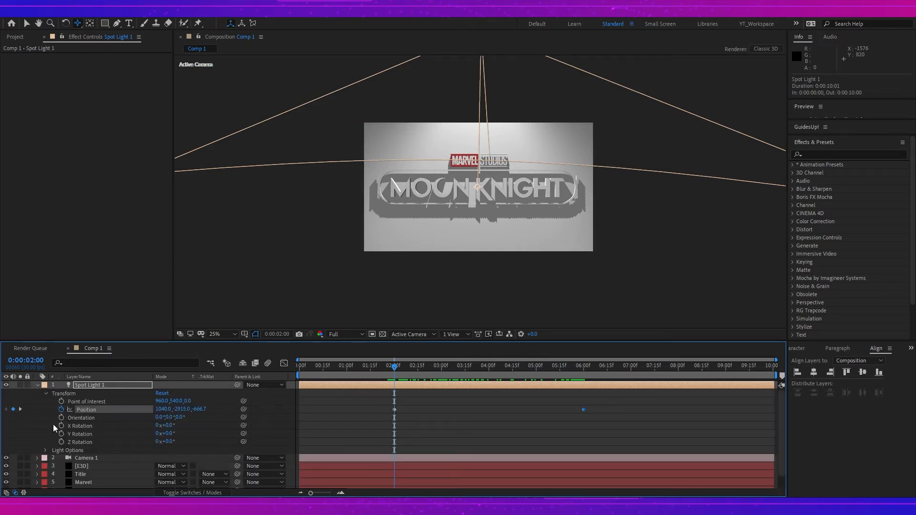
pyautogui.click(45, 451)
pyautogui.scroll(-3, 121, 422)
pyautogui.scroll(1, 124, 421)
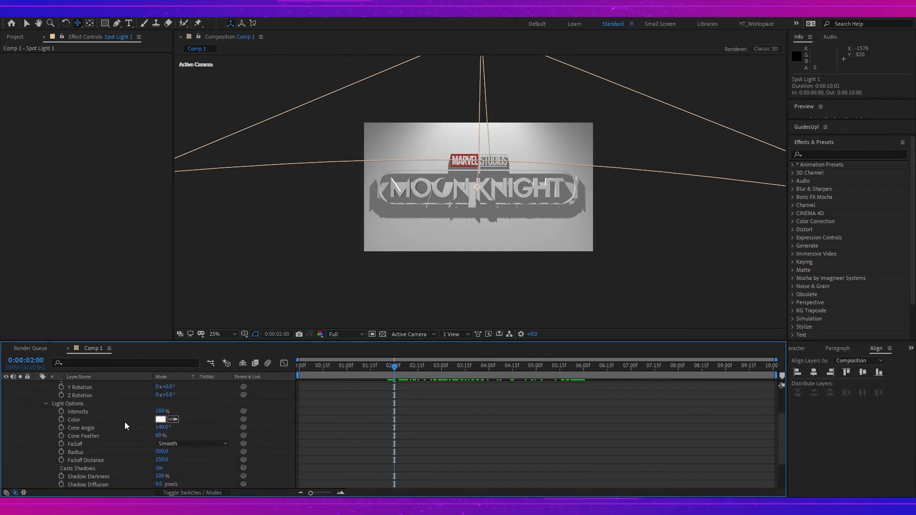
pyautogui.scroll(3, 426, 417)
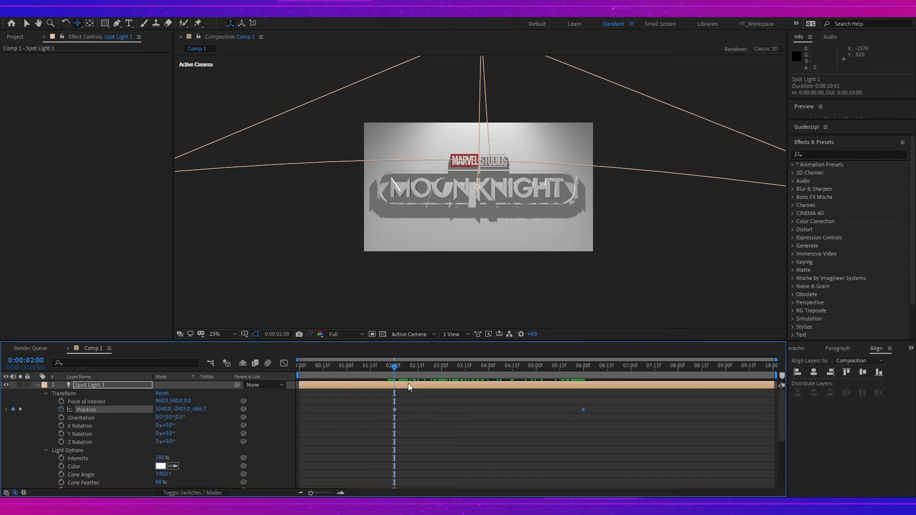
pyautogui.moveTo(395, 368); pyautogui.dragTo(393, 371)
pyautogui.scroll(-3, 126, 439)
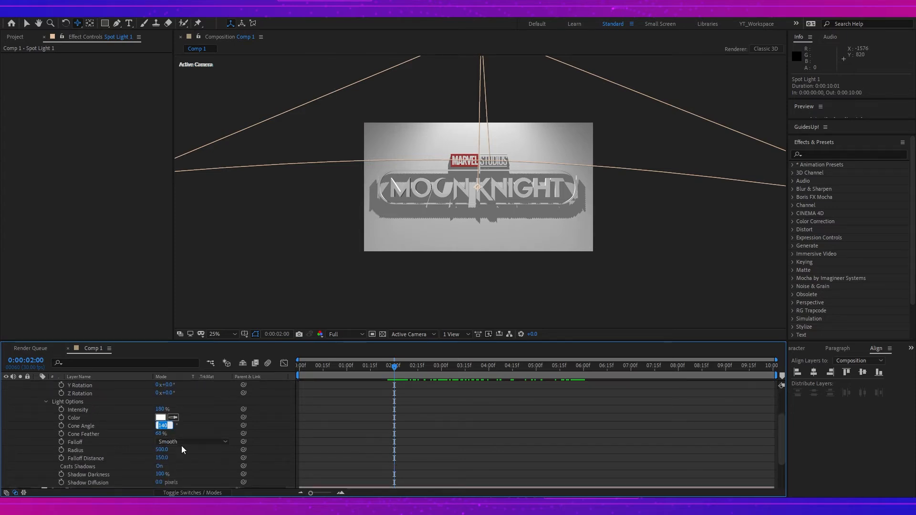
pyautogui.write('154')
pyautogui.press('Return')
# Set the spot light's Cone Feather to 87% and keyframe both Cone Angle and Cone Feather at 0:00:02:00
pyautogui.click(158, 434)
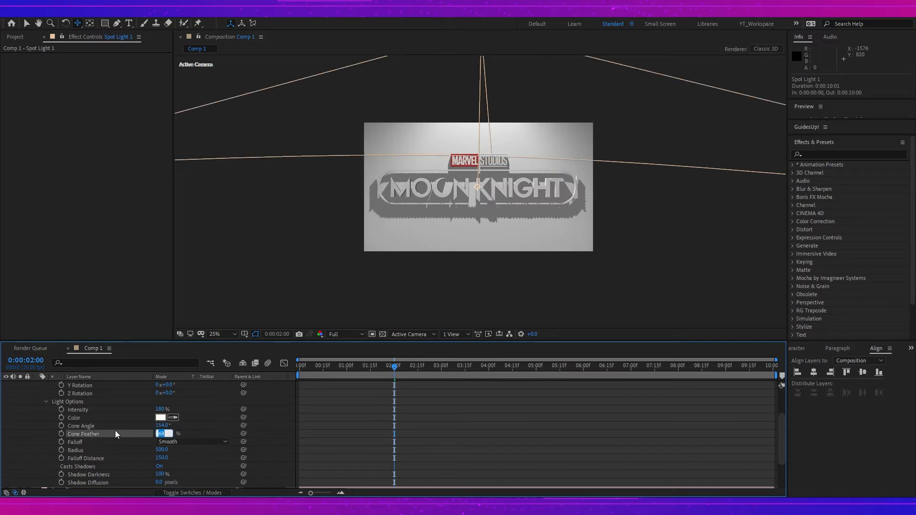
pyautogui.write('87')
pyautogui.press('Return')
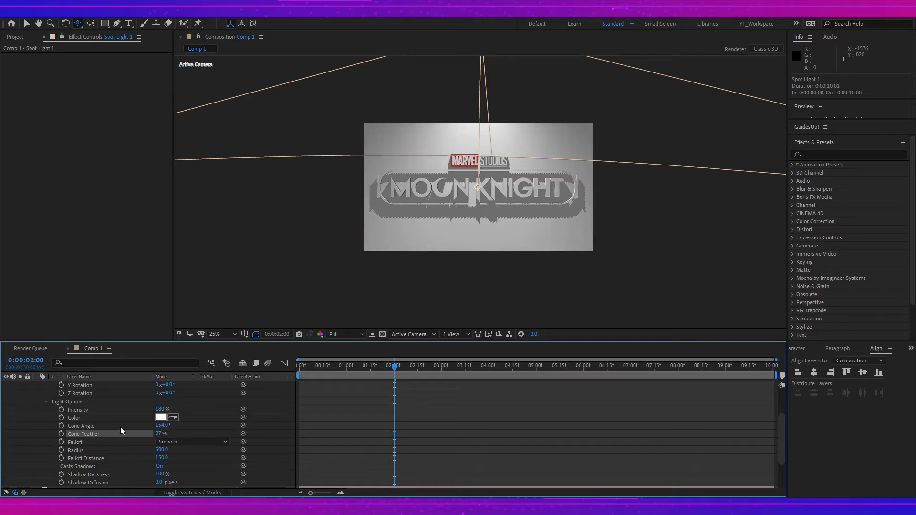
pyautogui.click(61, 425)
pyautogui.click(61, 434)
# At 0:00:06:00, keyframe the spot light's Cone Angle at 119° and raise its Cone Feather
pyautogui.scroll(2, 513, 425)
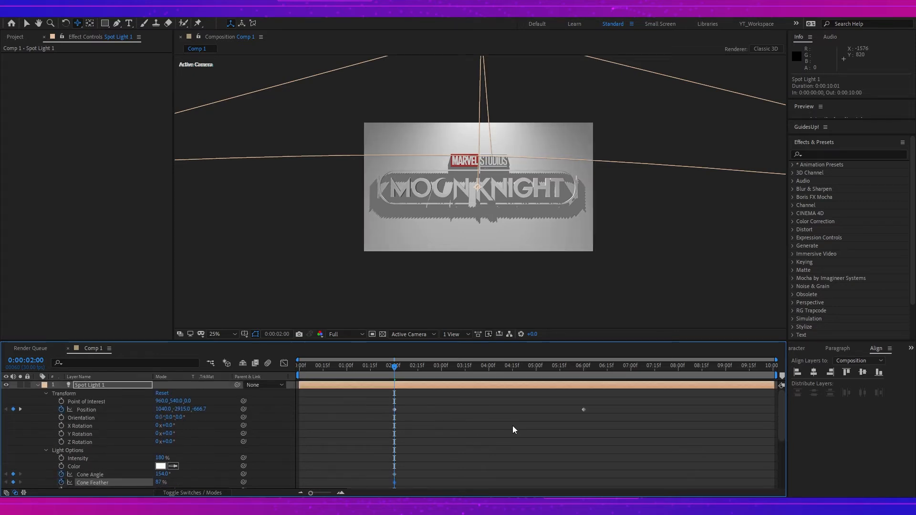
pyautogui.click(583, 367)
pyautogui.scroll(-1, 582, 367)
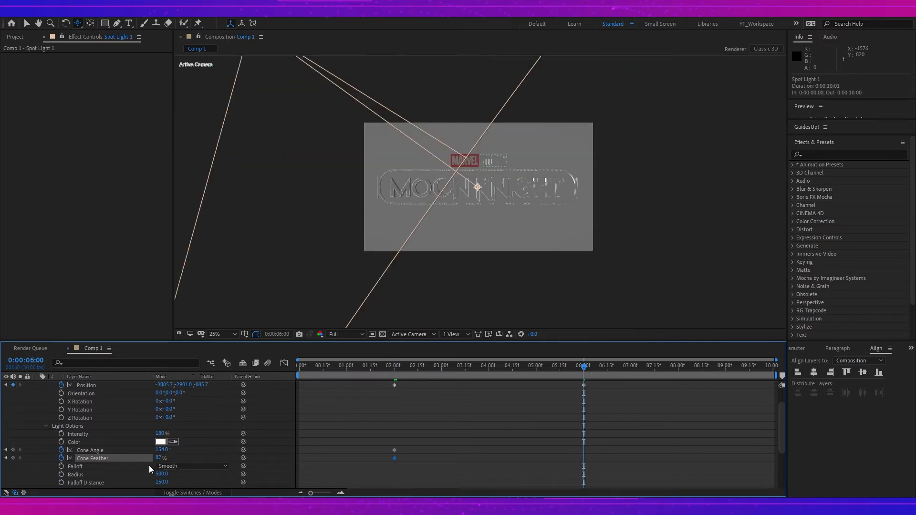
pyautogui.click(162, 451)
pyautogui.write('119')
pyautogui.click(158, 458)
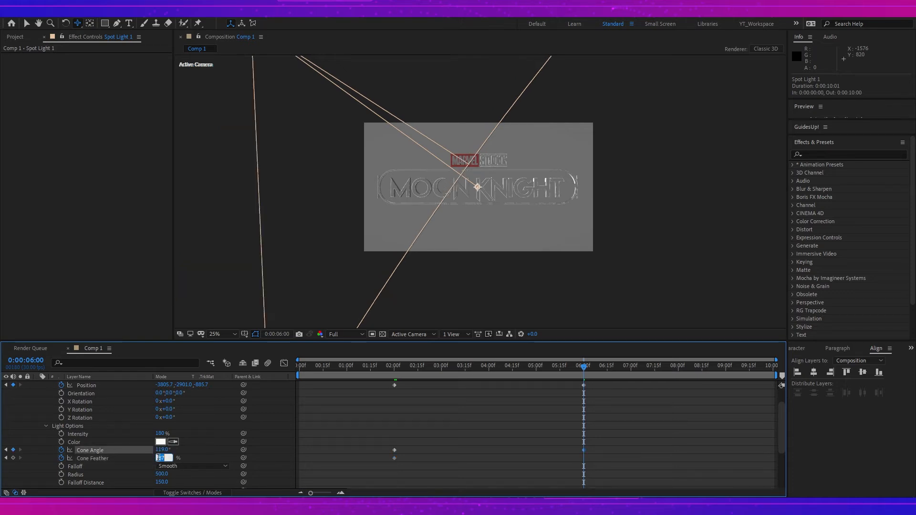
pyautogui.click(187, 456)
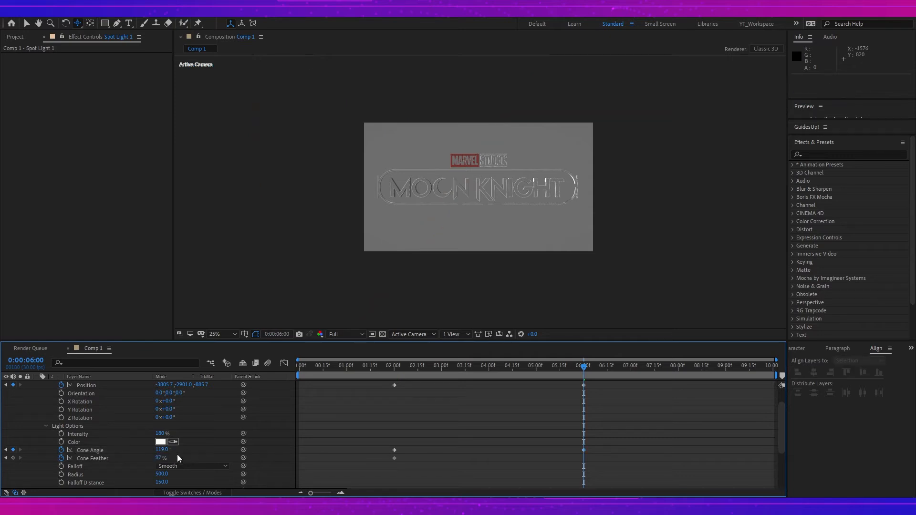
pyautogui.moveTo(159, 458); pyautogui.dragTo(260, 459)
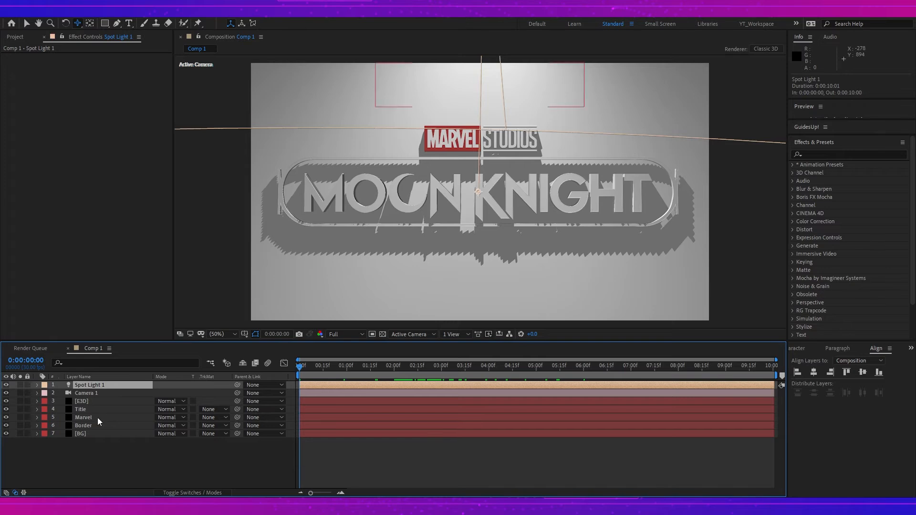
# Set Group 4's Position Z to -28 in the Element effect on the E3D layer
pyautogui.click(95, 400)
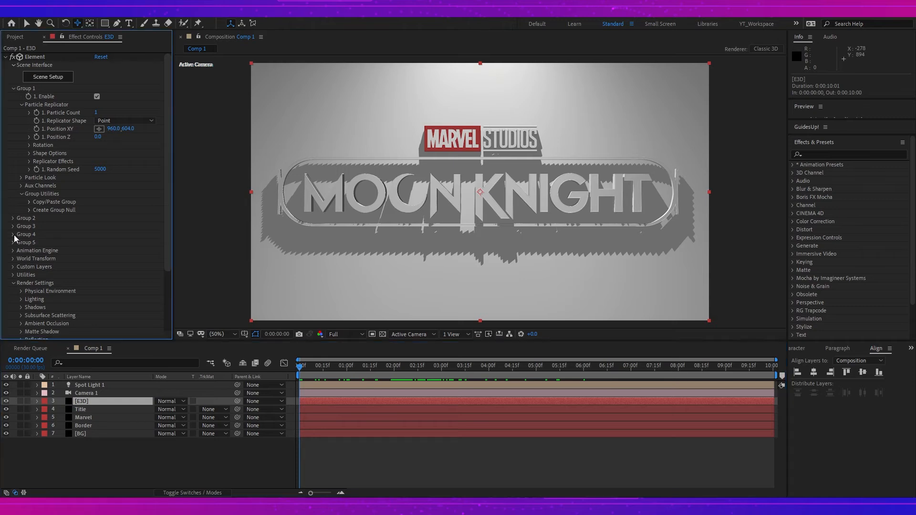
pyautogui.click(13, 235)
pyautogui.scroll(-1, 75, 240)
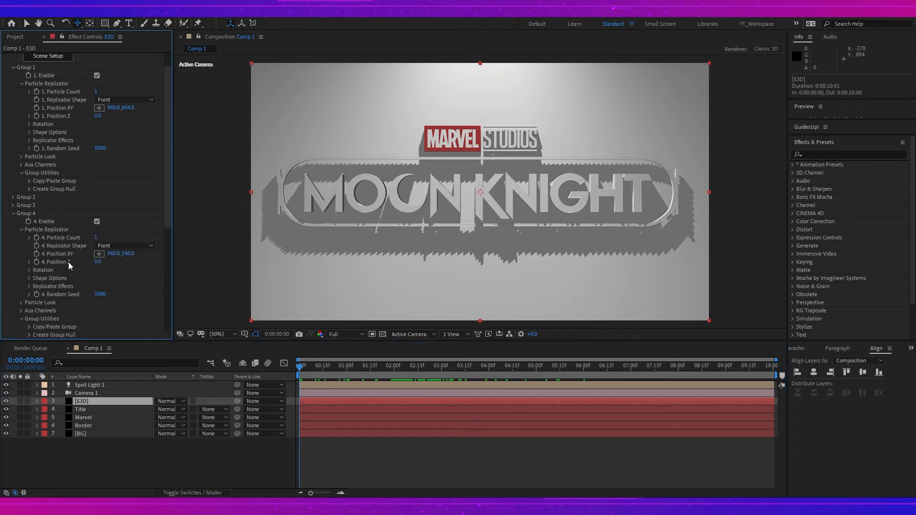
pyautogui.click(97, 262)
pyautogui.write('-28')
pyautogui.press('Return')
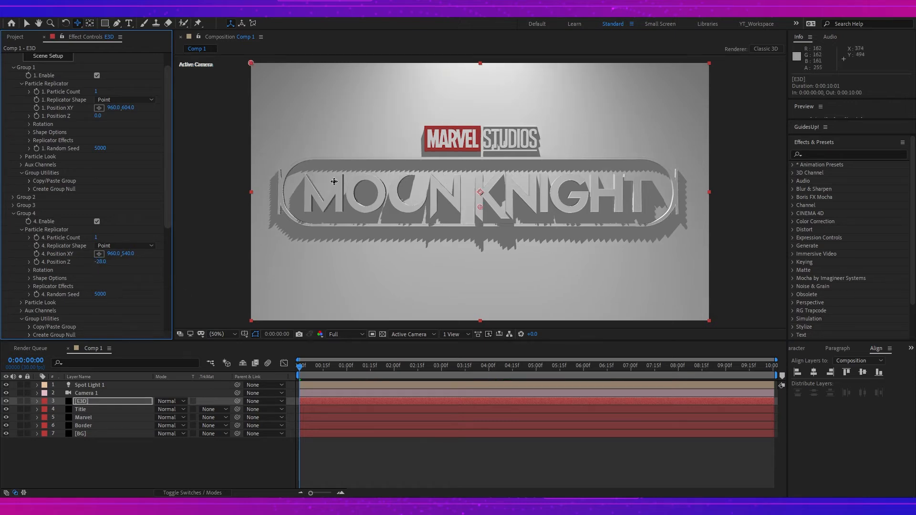
# Set Element Group 1's Position Z to 65 and keyframe it at 0:00:00:00
pyautogui.click(302, 369)
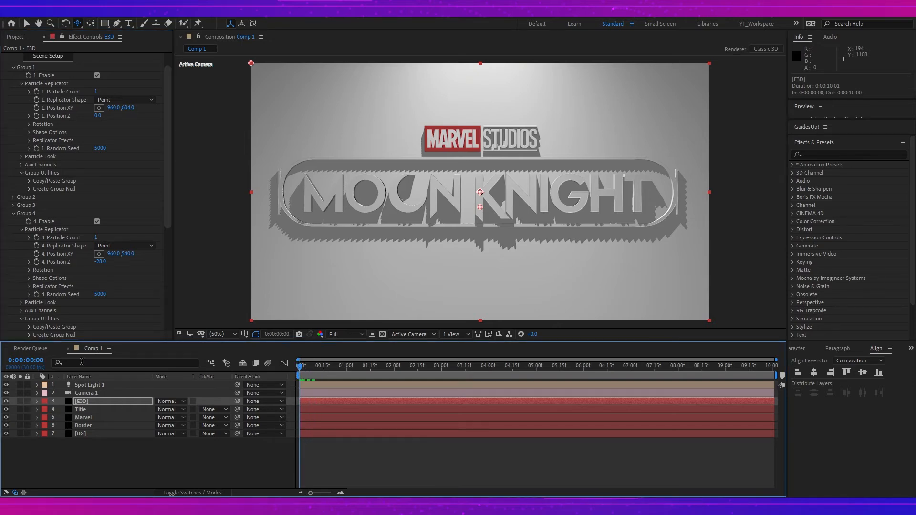
pyautogui.scroll(2, 61, 125)
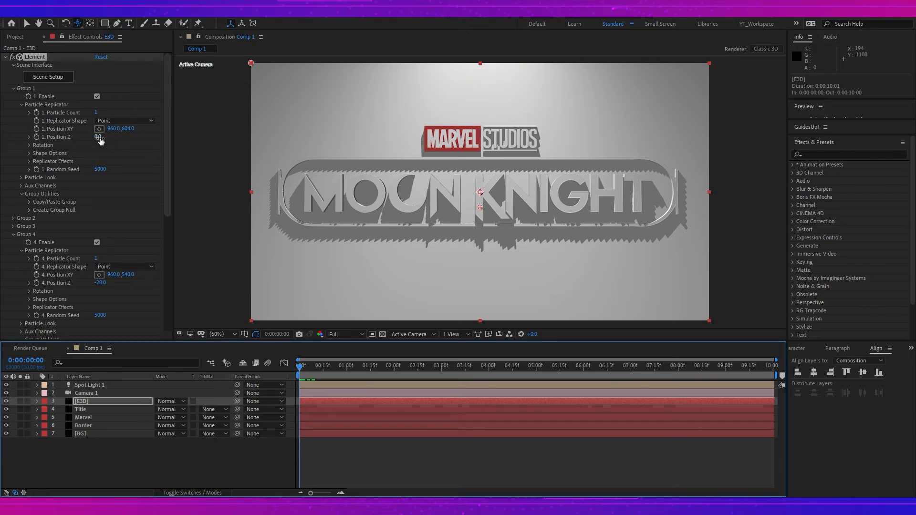
pyautogui.moveTo(101, 140); pyautogui.dragTo(130, 142)
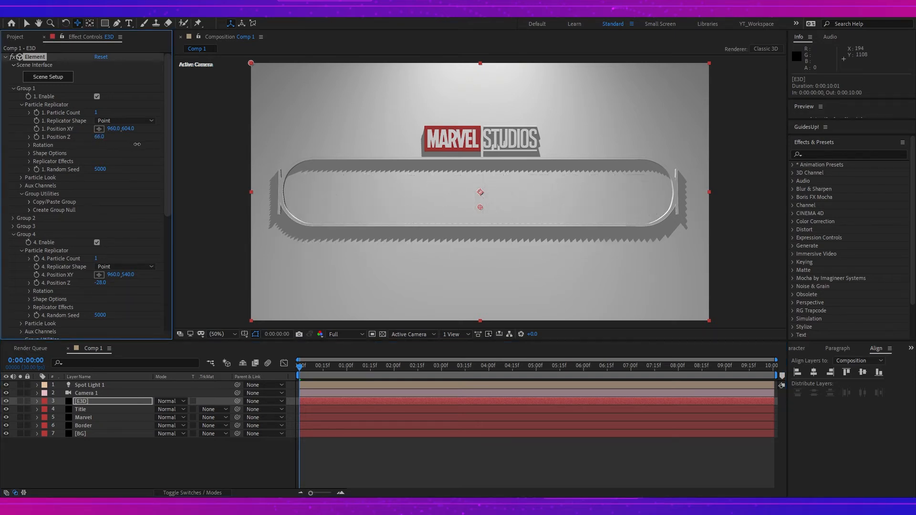
pyautogui.click(100, 139)
pyautogui.write('65')
pyautogui.press('Return')
pyautogui.click(36, 137)
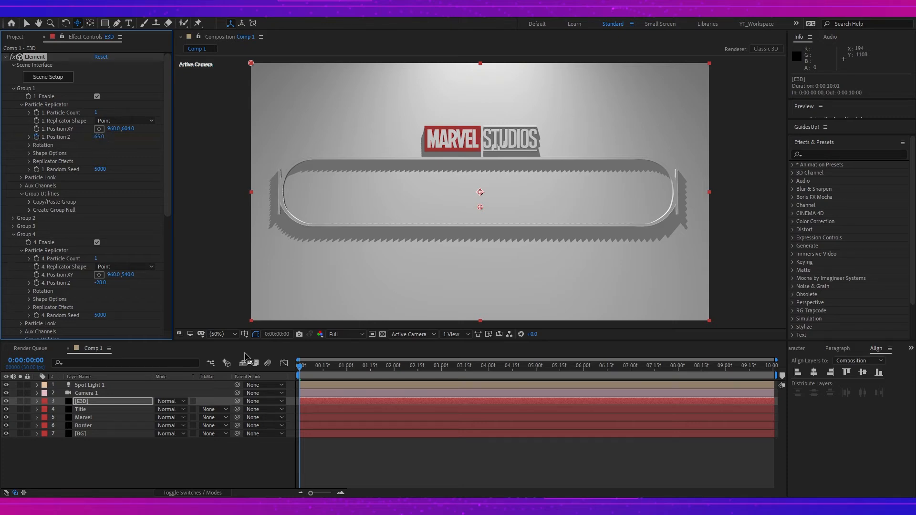
# Keyframe Group 1's Position Z at 0 at 0:00:02:00
pyautogui.click(394, 368)
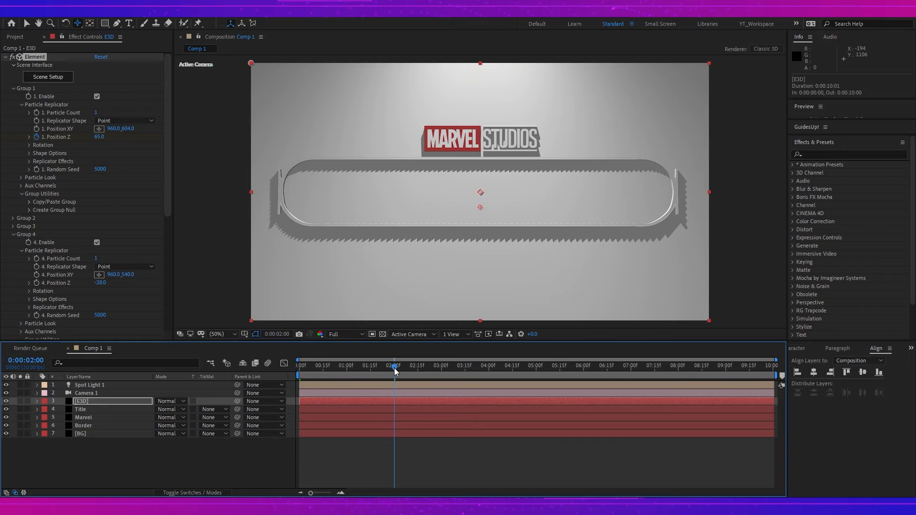
pyautogui.click(98, 137)
pyautogui.write('0')
pyautogui.press('Return')
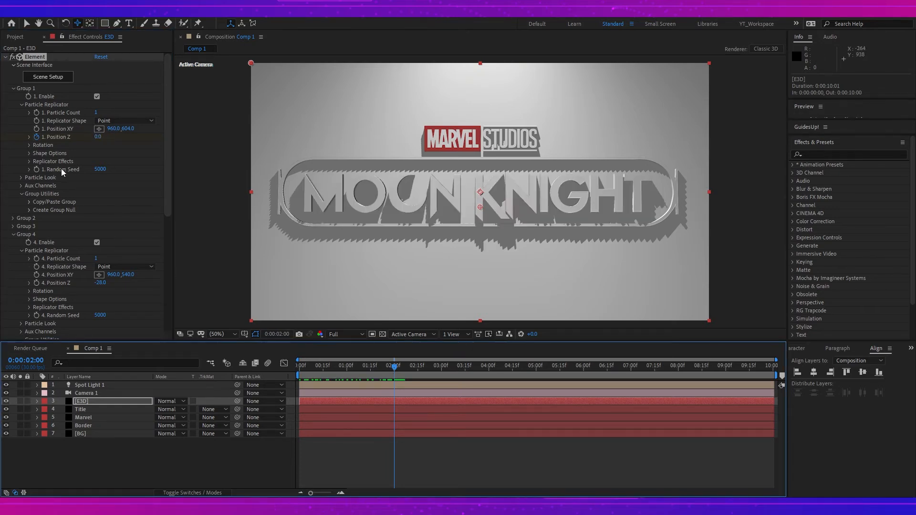
# Set Group 2's Position Z to 41 and keyframe it at 0:00:02:00
pyautogui.click(12, 234)
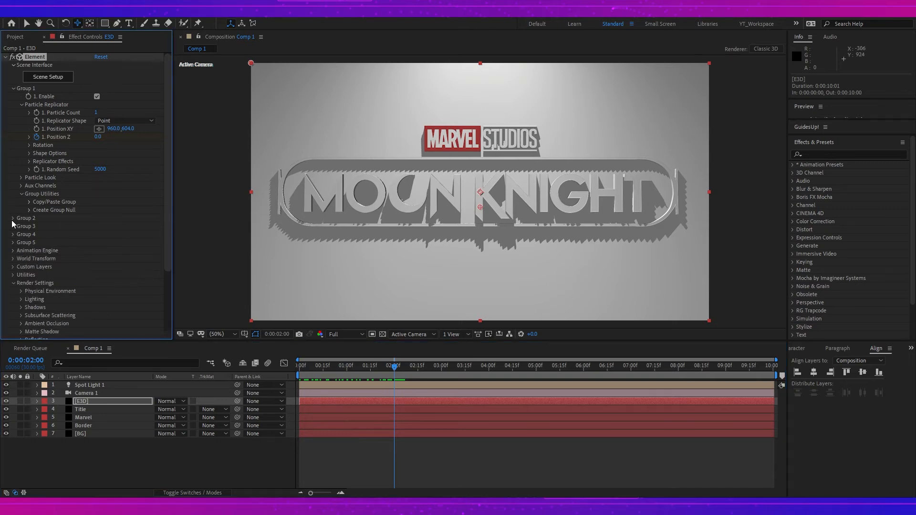
pyautogui.click(13, 219)
pyautogui.scroll(-3, 66, 234)
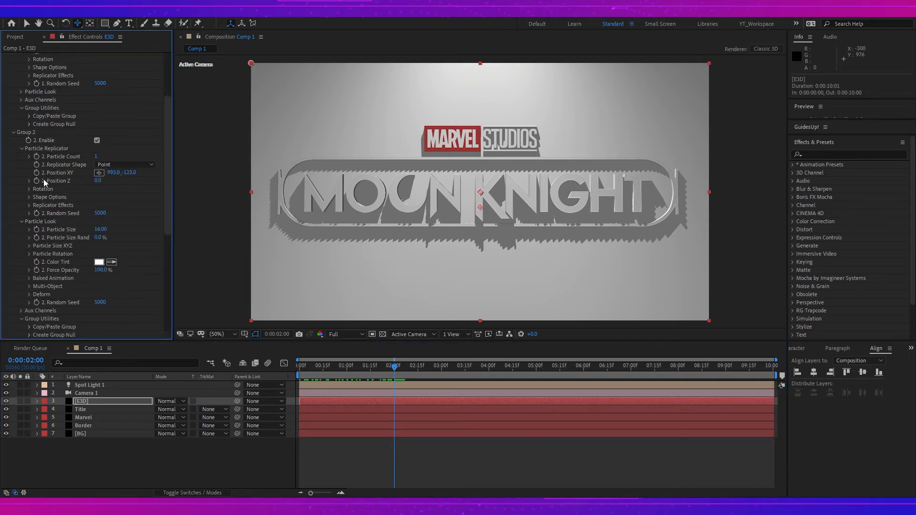
pyautogui.moveTo(100, 184); pyautogui.dragTo(123, 186)
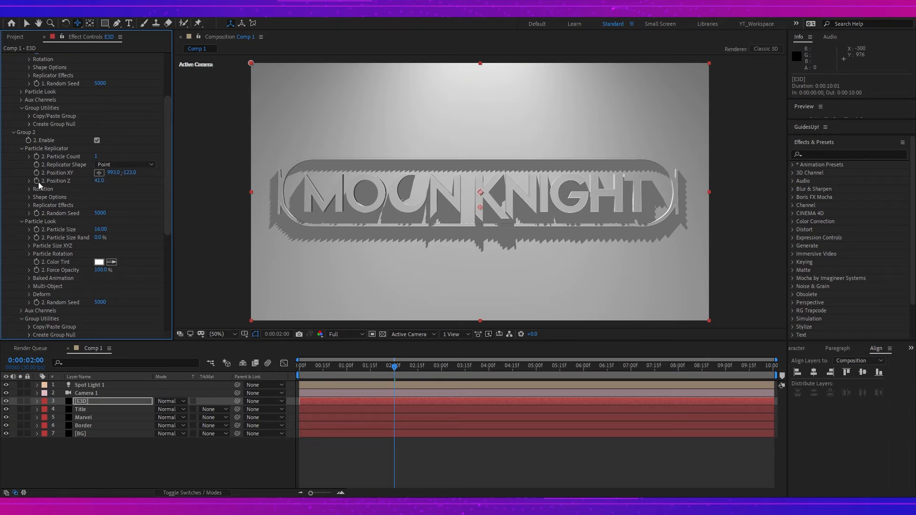
# Set Group 3's Position Z to 35 and keyframe it at 0:00:02:00
pyautogui.scroll(-3, 61, 272)
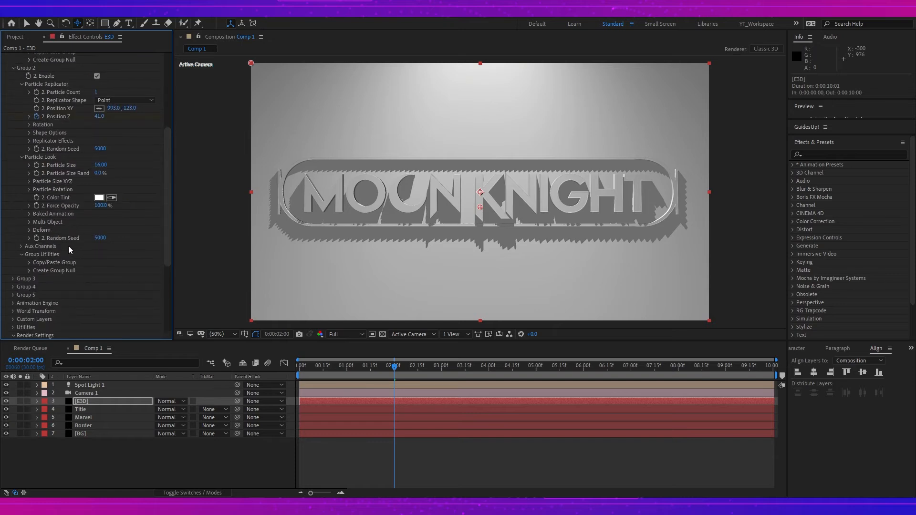
pyautogui.scroll(-5, 66, 244)
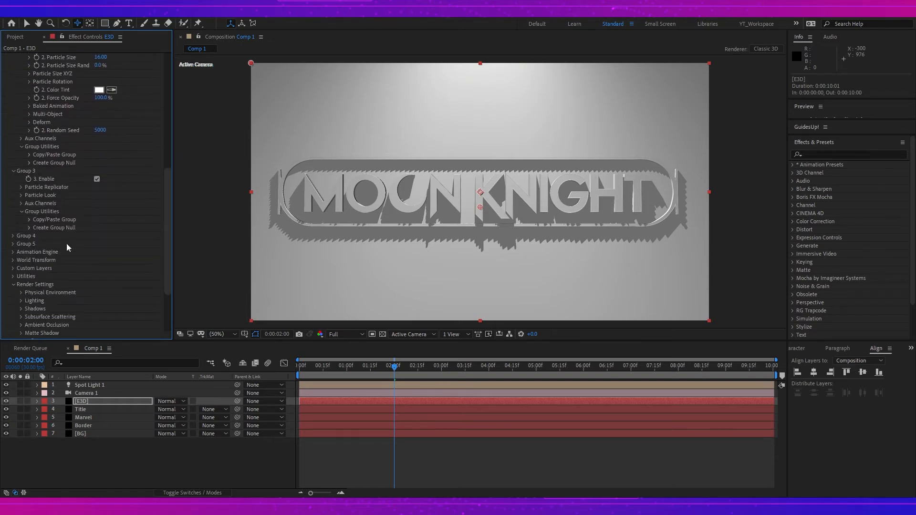
pyautogui.click(20, 187)
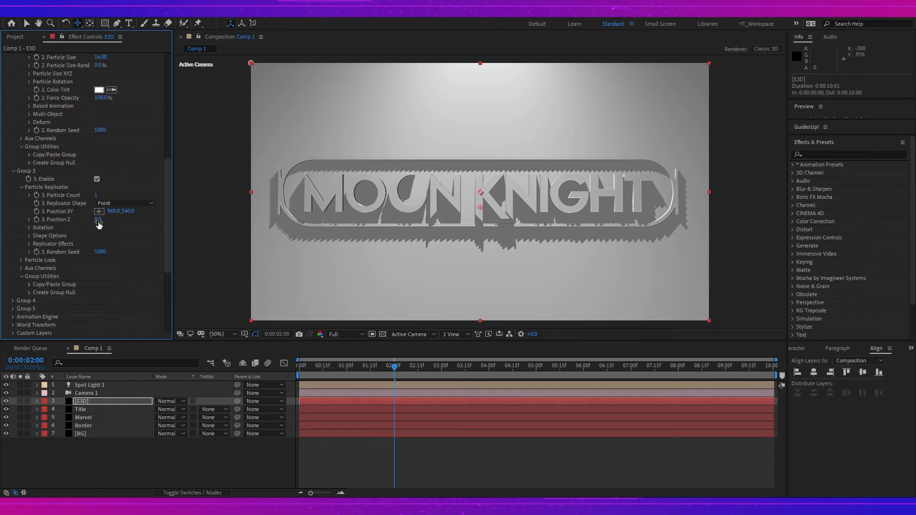
pyautogui.moveTo(99, 221); pyautogui.dragTo(110, 220)
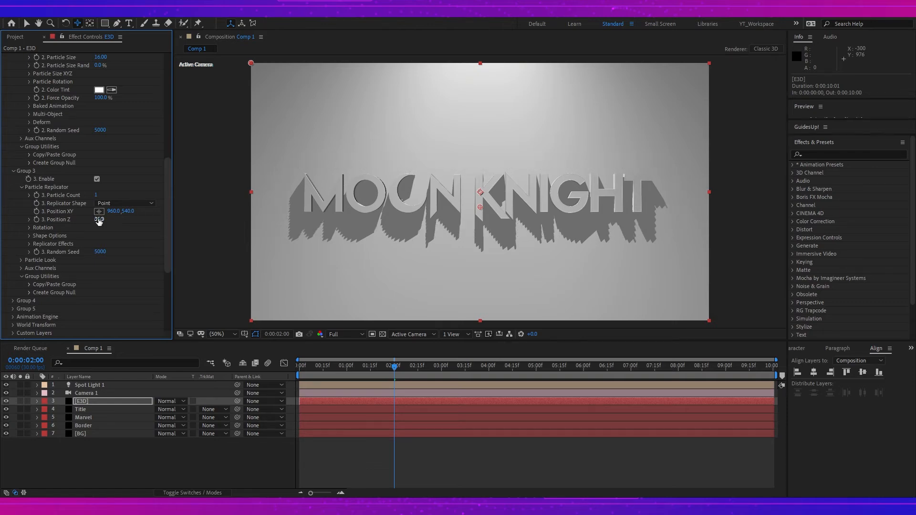
pyautogui.click(36, 220)
# Reveal the E3D layer's keyframes and, at 0:00:04:00, keyframe Group 3's Position Z at 0
pyautogui.click(410, 401)
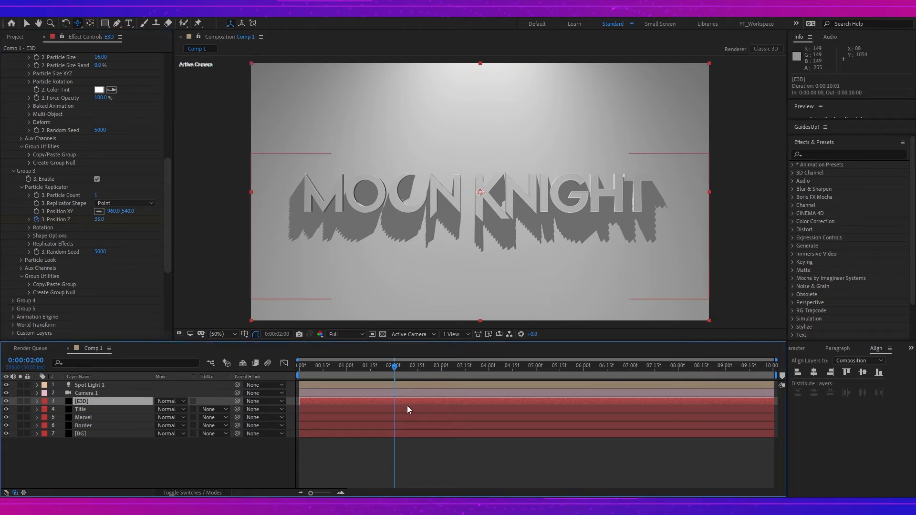
pyautogui.click(154, 457)
pyautogui.click(127, 401)
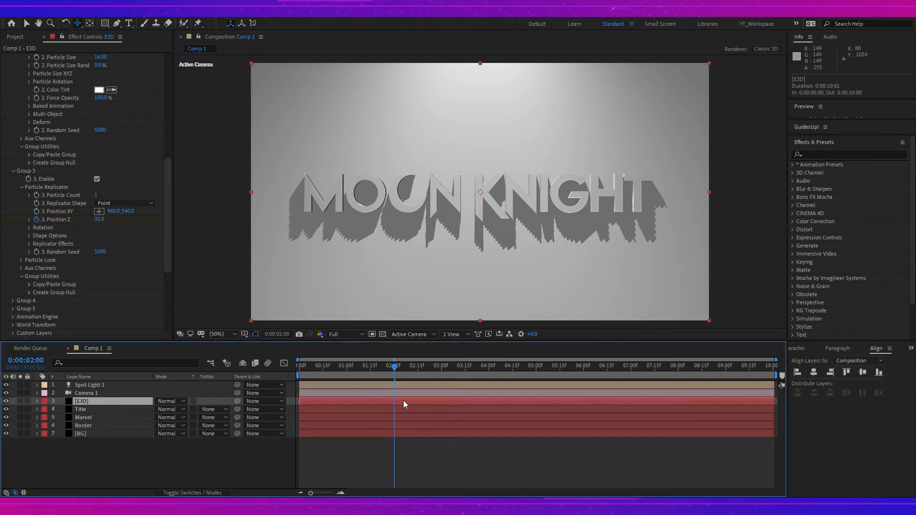
pyautogui.press('u')
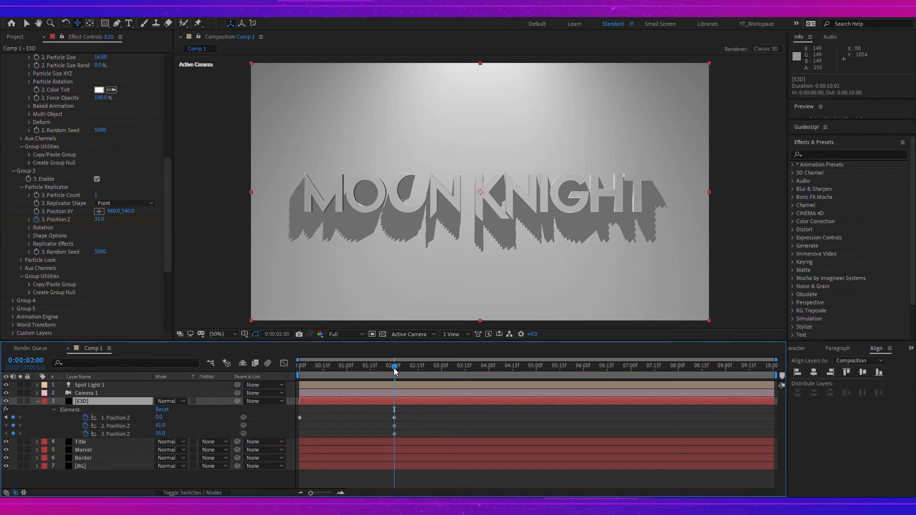
pyautogui.moveTo(395, 369); pyautogui.dragTo(489, 366)
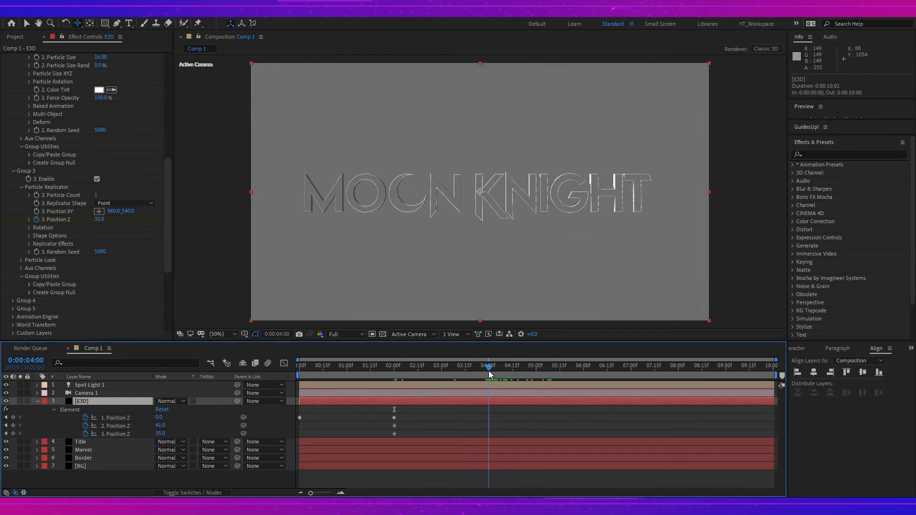
pyautogui.click(100, 221)
pyautogui.write('0')
pyautogui.press('Return')
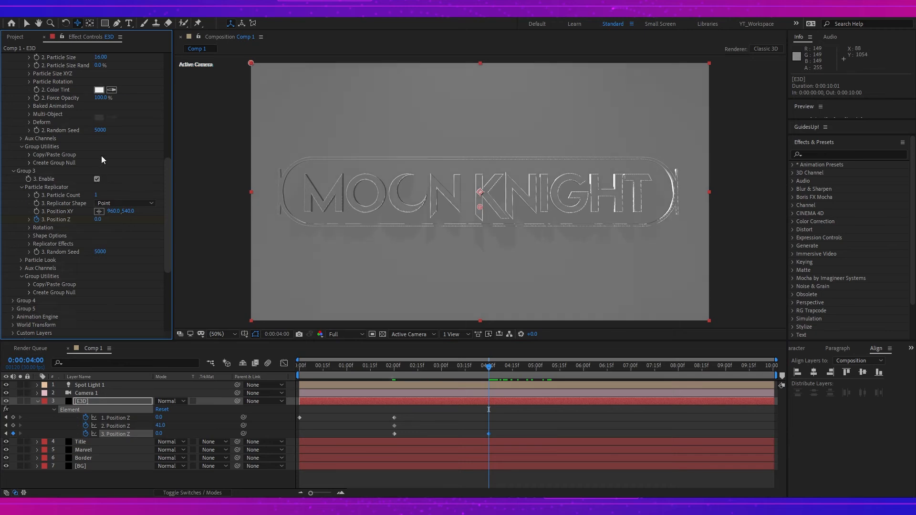
# Switch Element's render shadows to Ray-Traced mode and set RT Shadow Multisampling to 4
pyautogui.moveTo(489, 368); pyautogui.dragTo(394, 375)
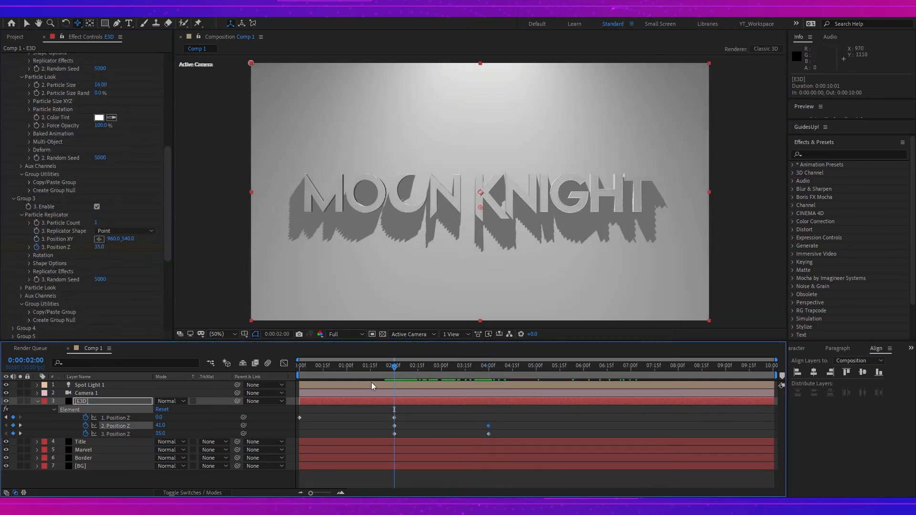
pyautogui.scroll(-5, 13, 238)
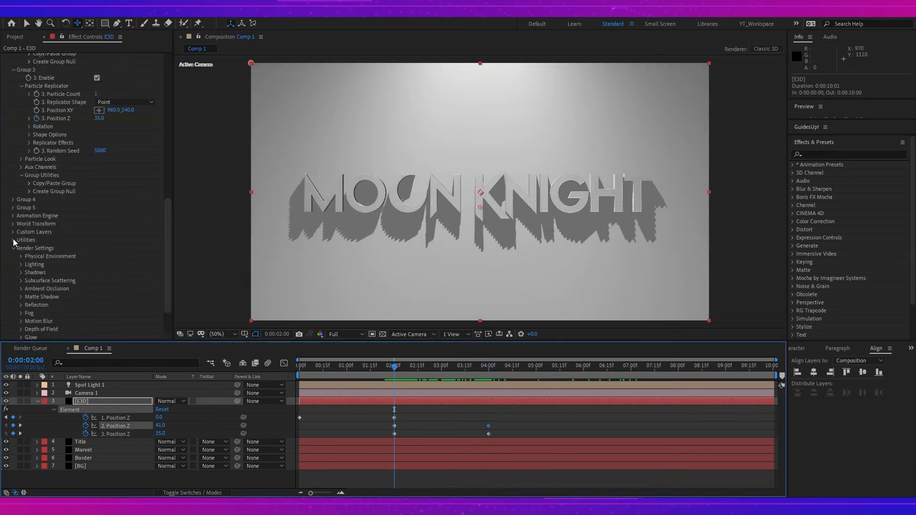
pyautogui.click(40, 269)
pyautogui.scroll(-3, 21, 232)
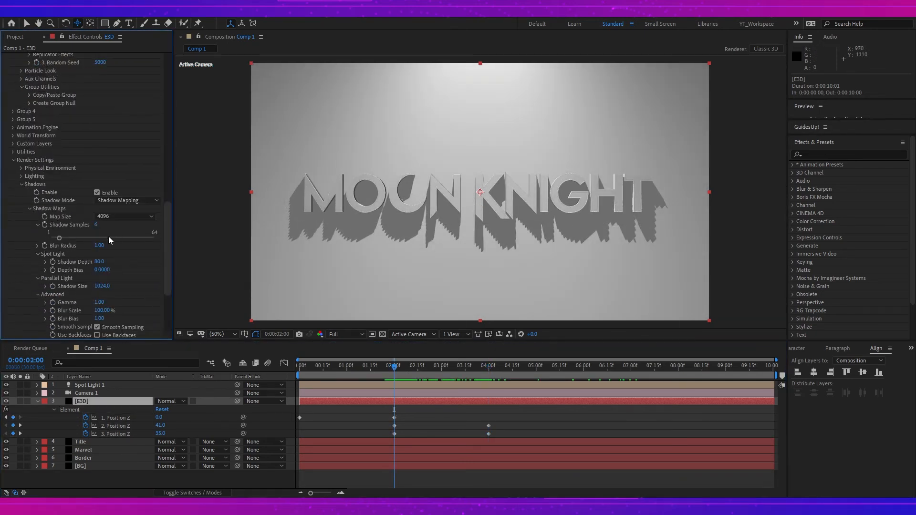
pyautogui.click(127, 200)
pyautogui.click(140, 222)
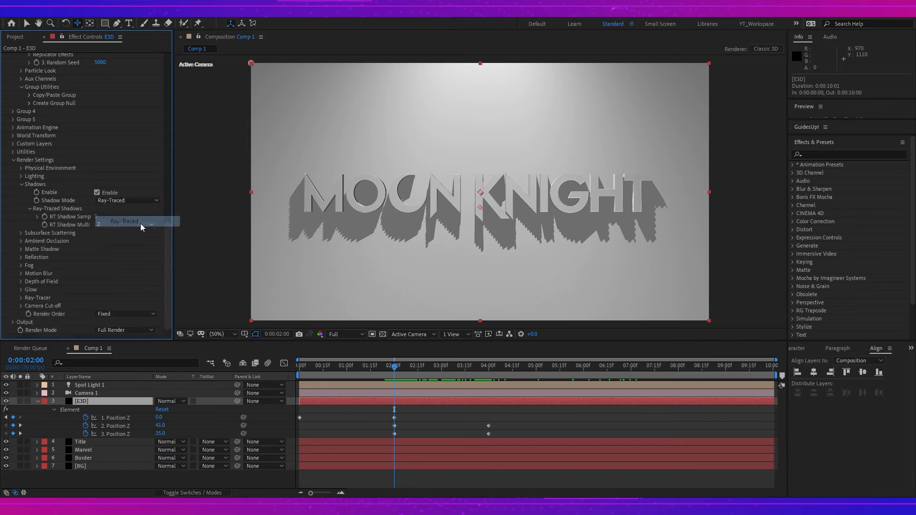
pyautogui.click(151, 225)
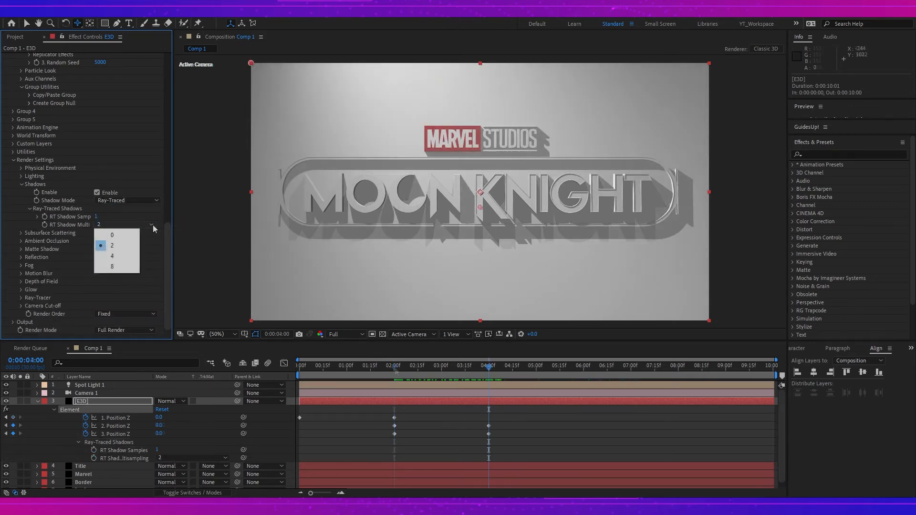
pyautogui.click(115, 256)
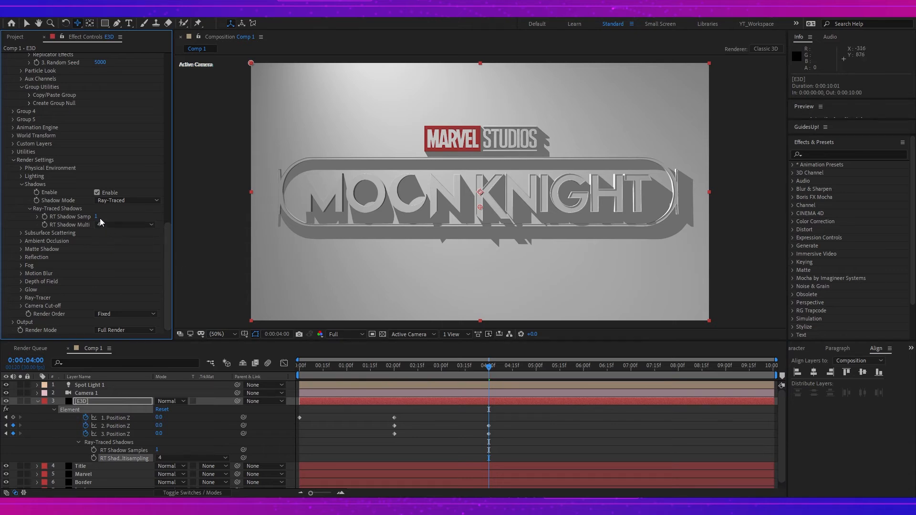
# Try RT Shadow Samples at 4 and set it back to 1
pyautogui.click(37, 216)
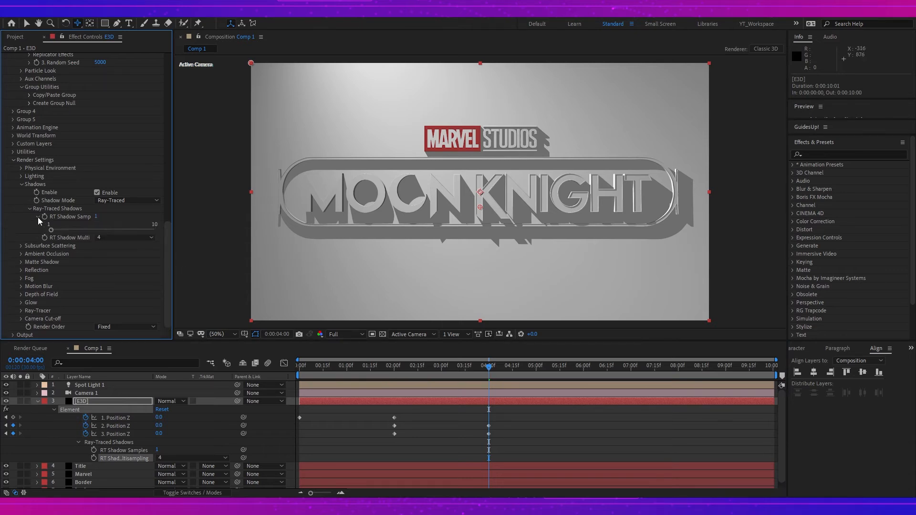
pyautogui.click(38, 217)
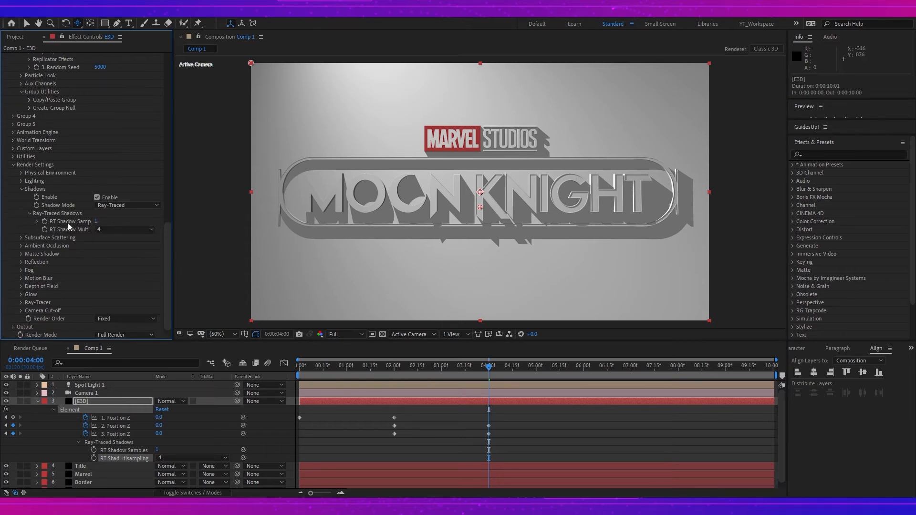
pyautogui.click(101, 223)
pyautogui.moveTo(100, 223); pyautogui.dragTo(105, 223)
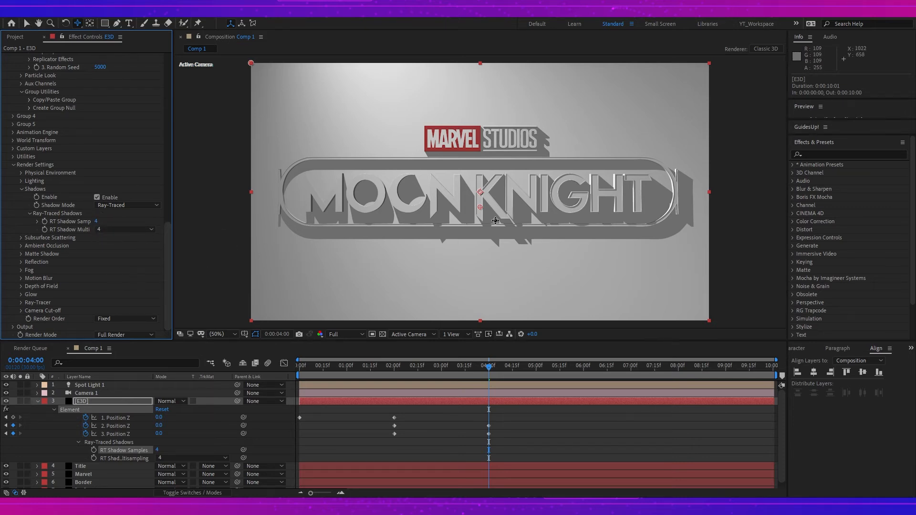
pyautogui.click(95, 221)
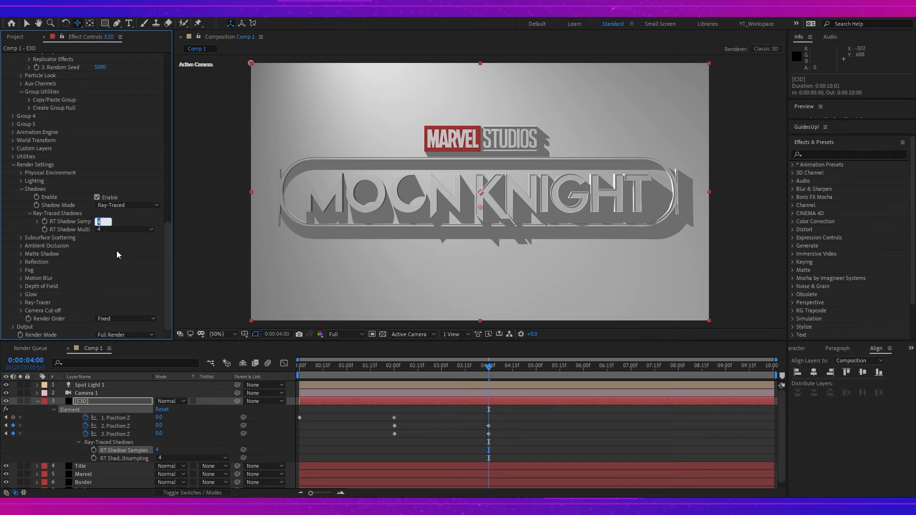
pyautogui.write('1')
pyautogui.press('Return')
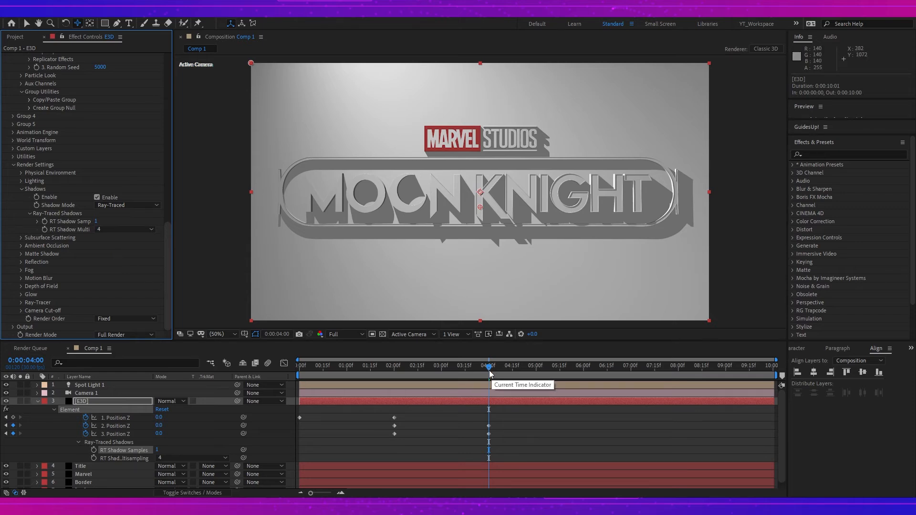
# Keyframe Group 1's particle Z Size at 1.0 at 0:00:02:00 and 2.3 at 0:00:06:00, and scrub through the animation
pyautogui.moveTo(489, 371); pyautogui.dragTo(394, 390)
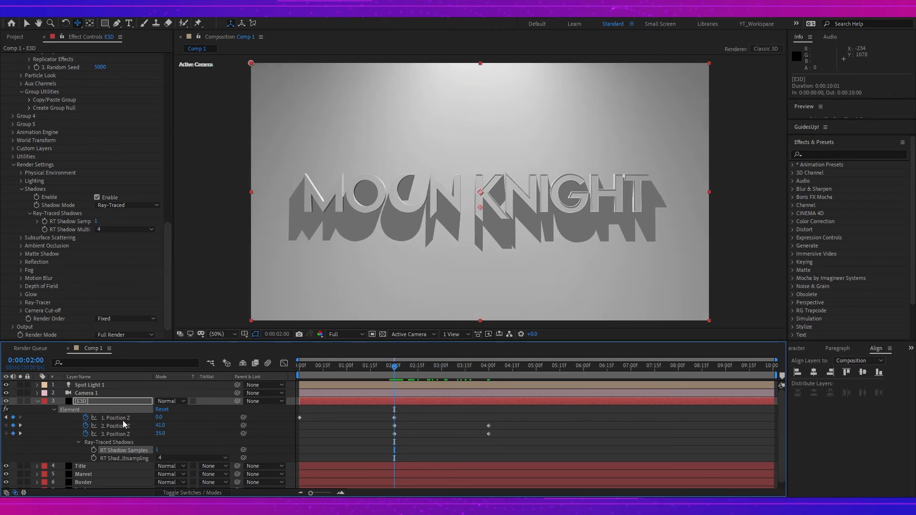
pyautogui.scroll(8, 49, 150)
pyautogui.scroll(8, 53, 155)
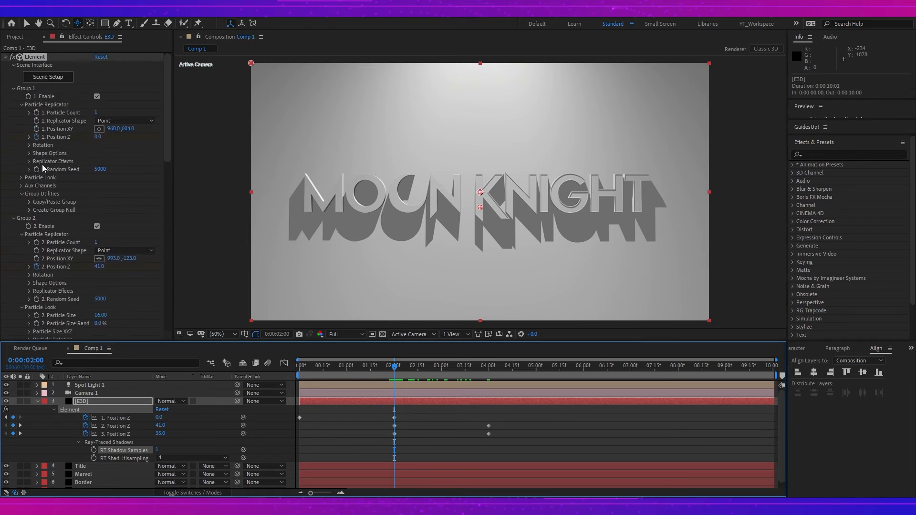
pyautogui.click(22, 178)
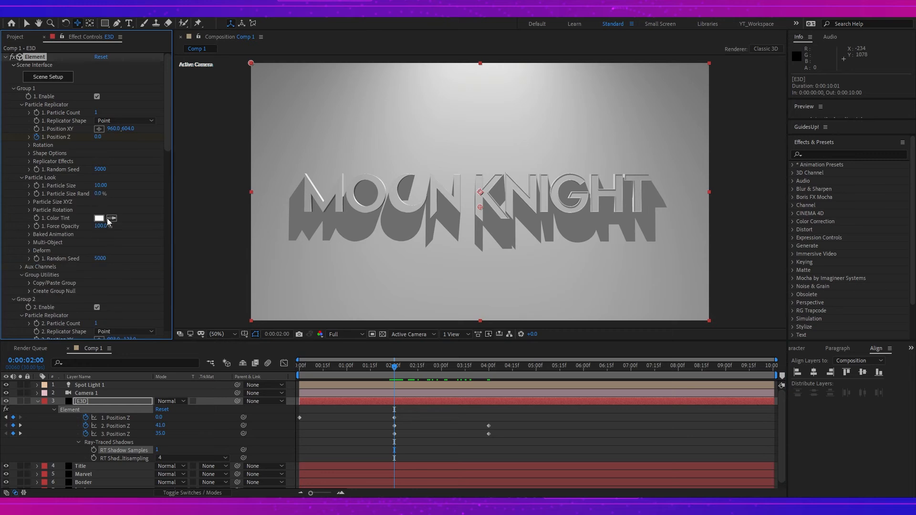
pyautogui.click(29, 202)
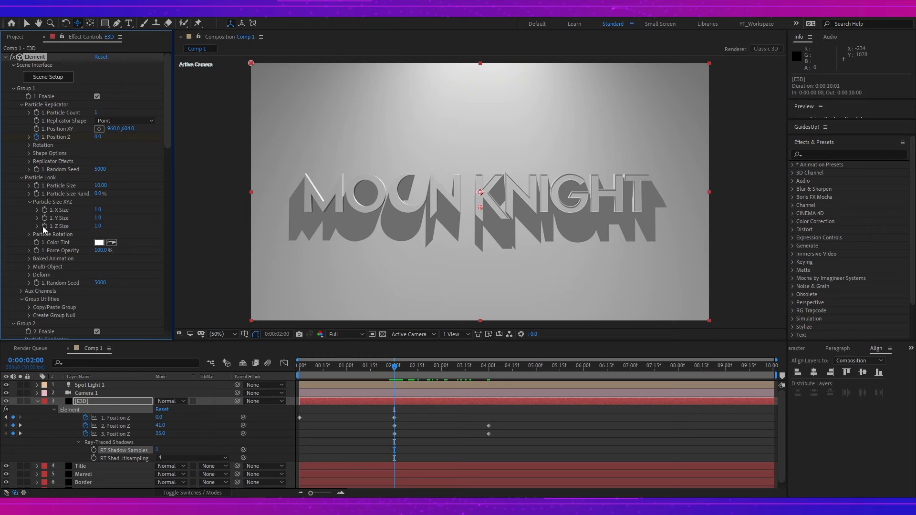
pyautogui.click(584, 369)
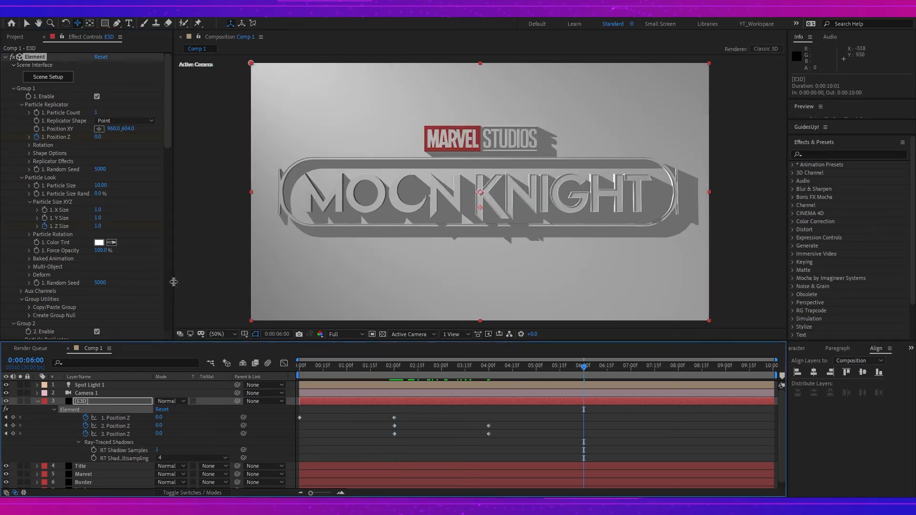
pyautogui.moveTo(99, 228); pyautogui.dragTo(105, 228)
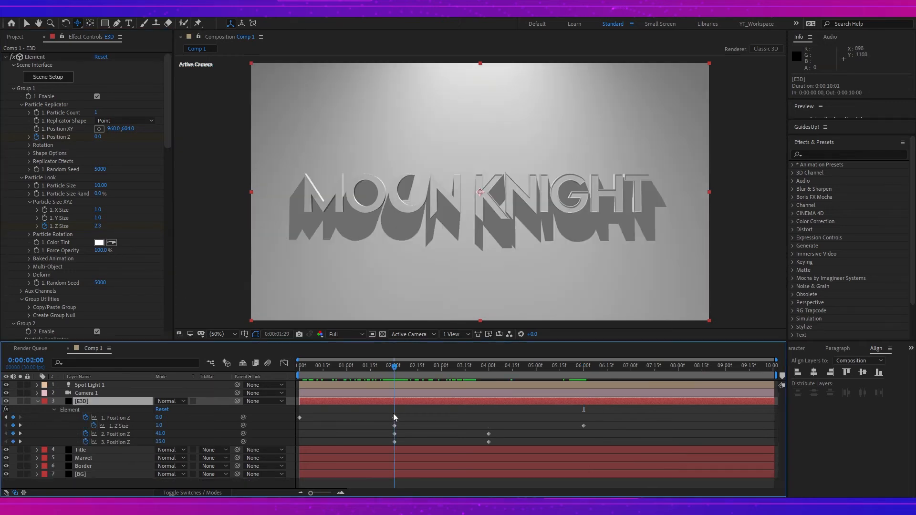
pyautogui.moveTo(394, 414); pyautogui.dragTo(516, 437)
pyautogui.moveTo(537, 443); pyautogui.dragTo(578, 447)
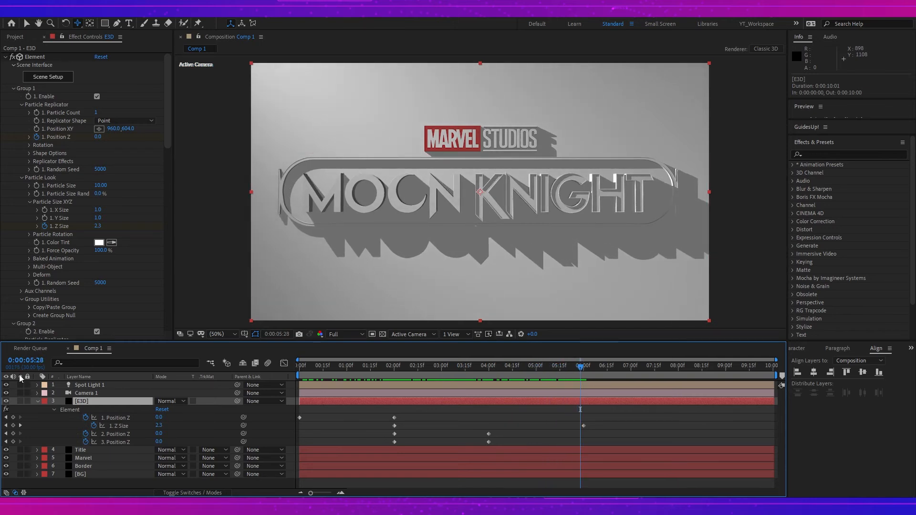
pyautogui.click(38, 401)
# Start a new light, choosing the Ambient type with an intensity of 20%
pyautogui.rightClick(105, 455)
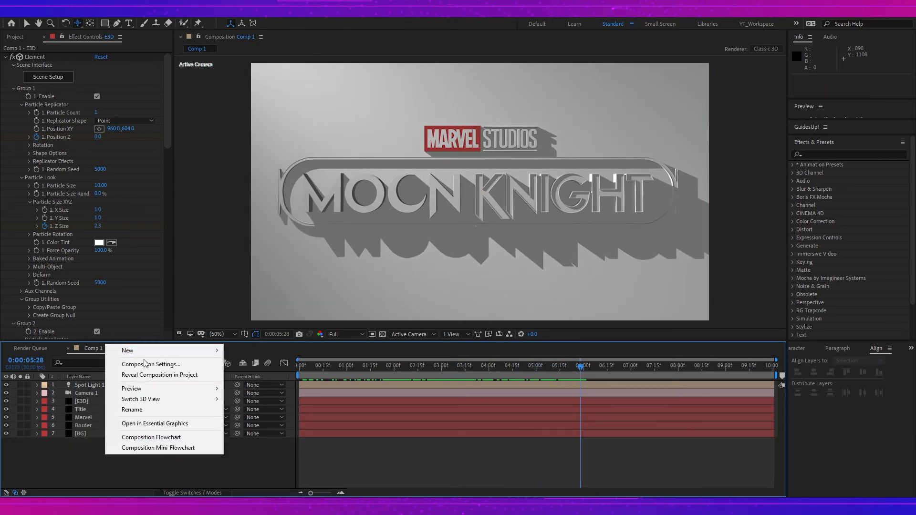
pyautogui.moveTo(143, 351)
pyautogui.click(246, 385)
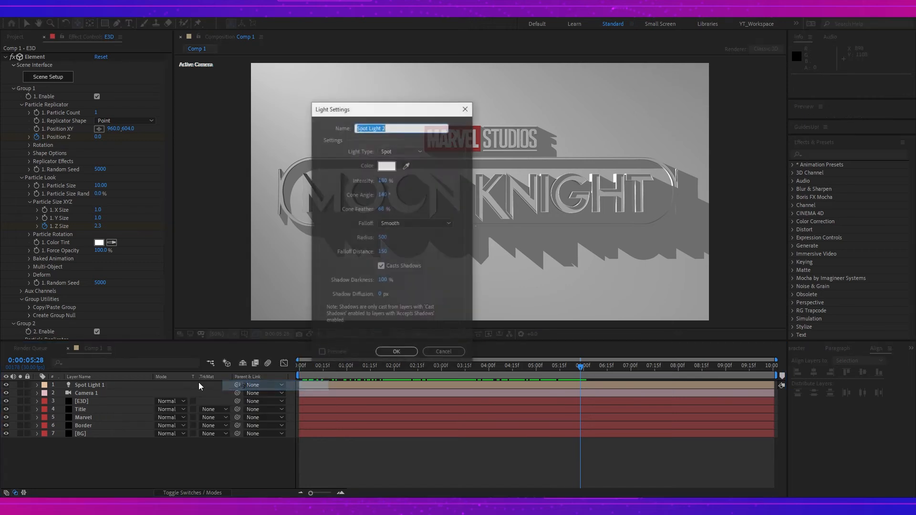
pyautogui.click(396, 152)
pyautogui.click(407, 195)
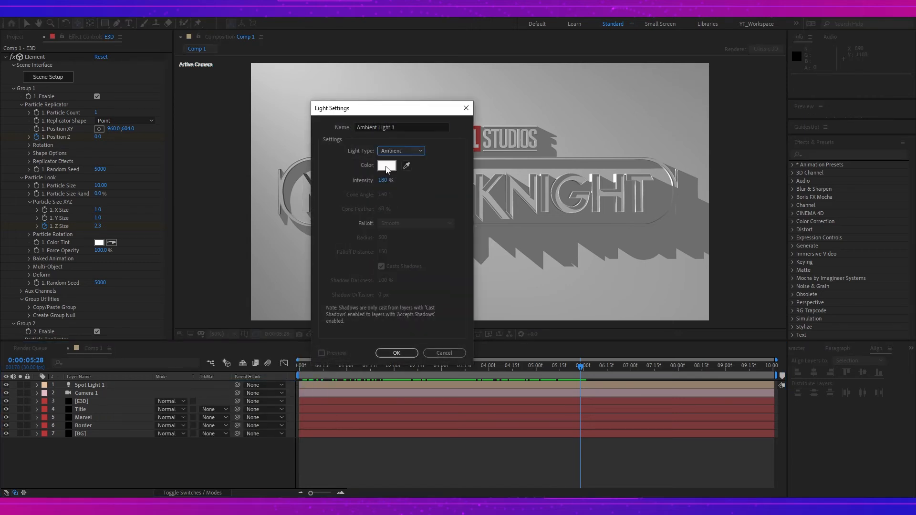
pyautogui.click(383, 180)
pyautogui.write('20')
# Set the ambient light's color to hex 5D5E8F and create the light
pyautogui.click(387, 165)
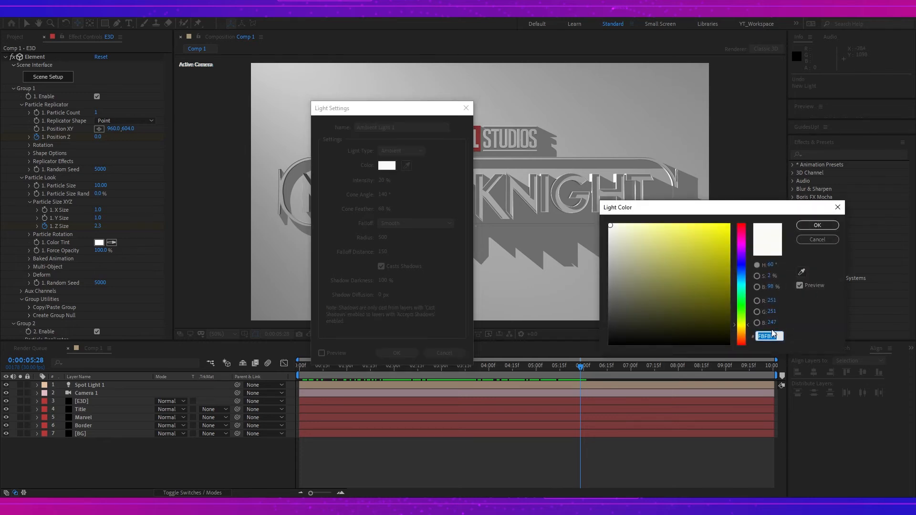
pyautogui.write('5')
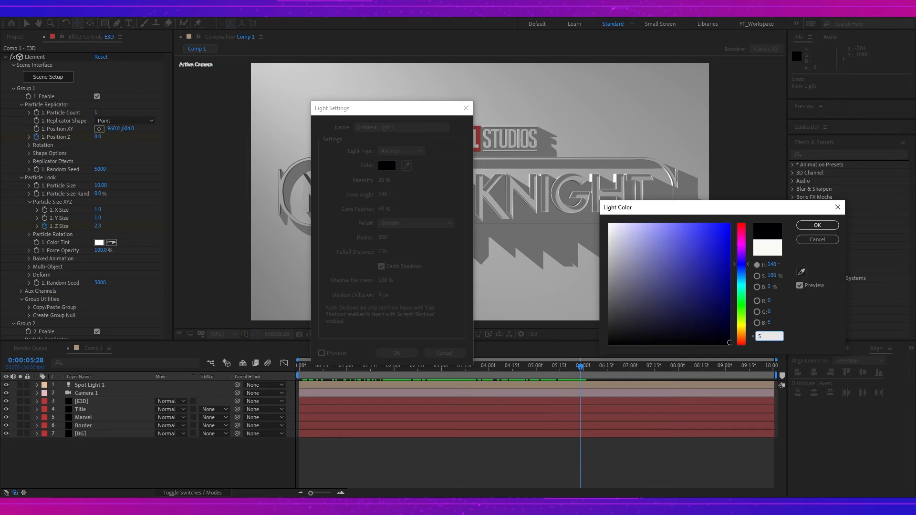
pyautogui.write('D5E')
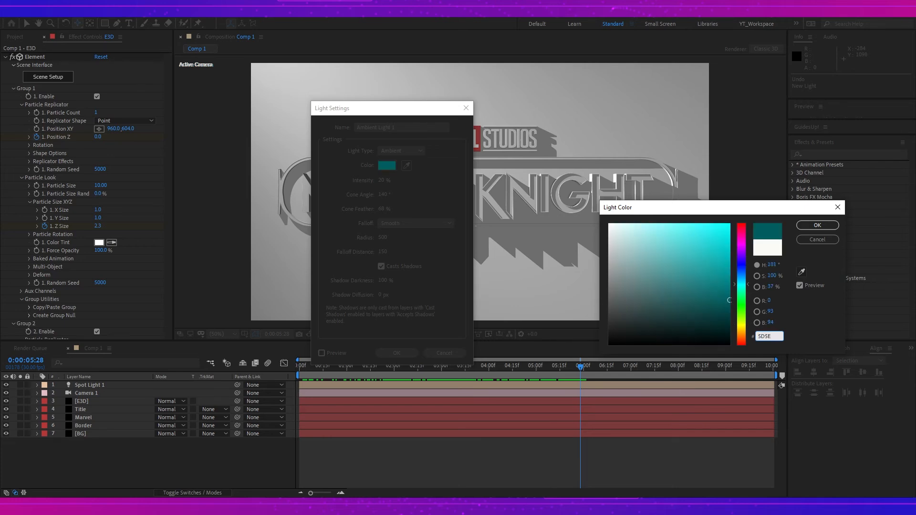
pyautogui.write('8F')
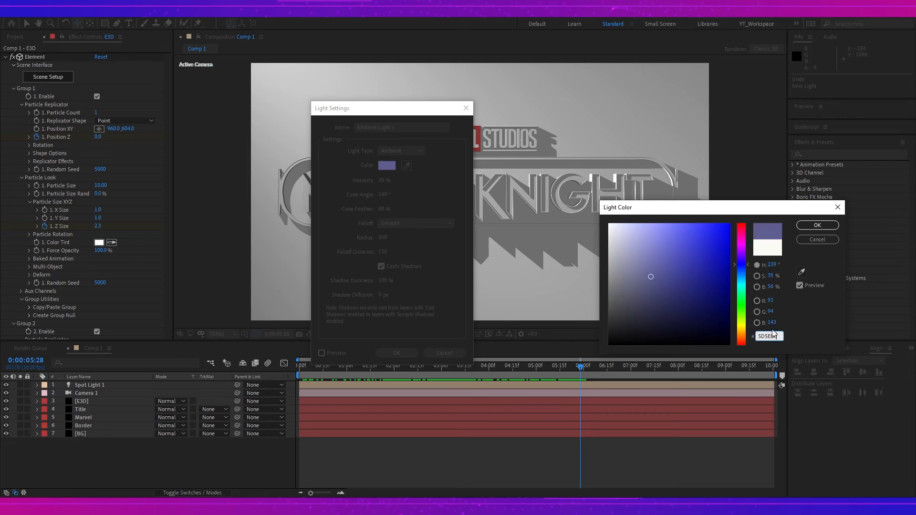
pyautogui.click(818, 225)
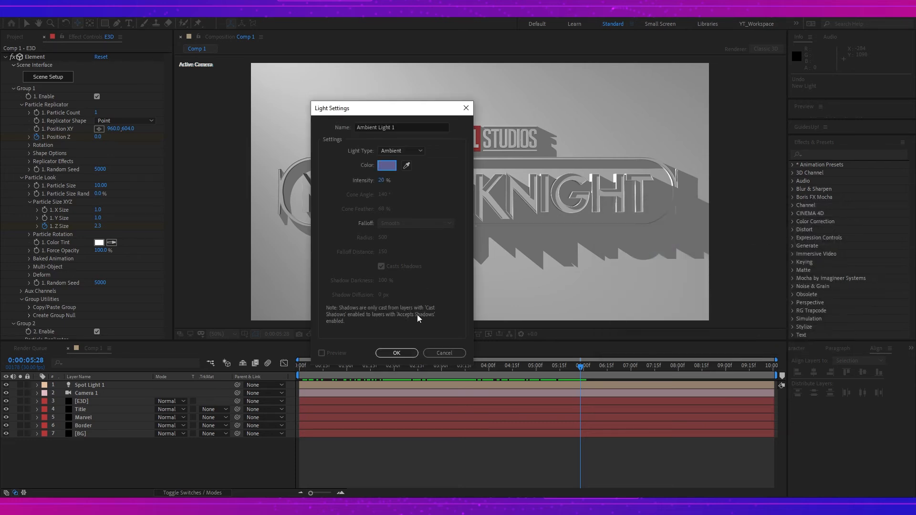
pyautogui.click(396, 353)
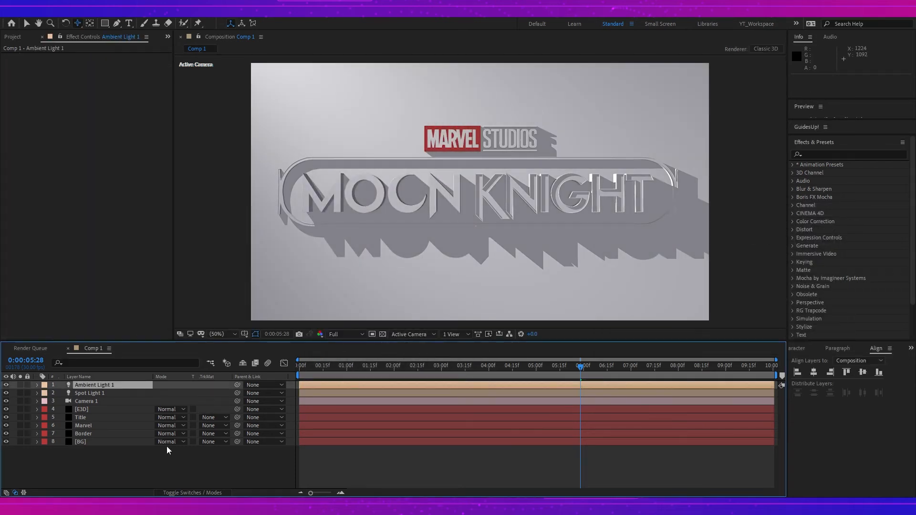
# Create a black 1920 x 1080 solid named Vignette above the other layers
pyautogui.rightClick(107, 469)
pyautogui.moveTo(160, 365)
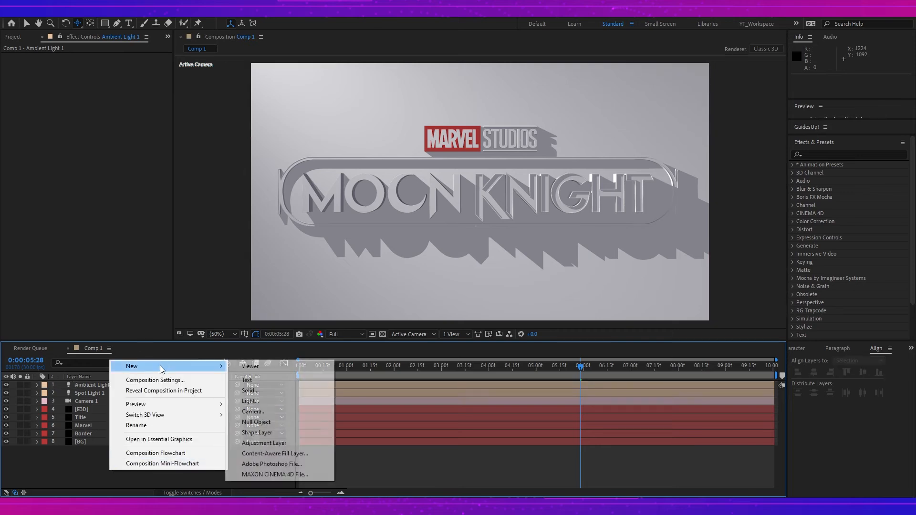
pyautogui.click(283, 391)
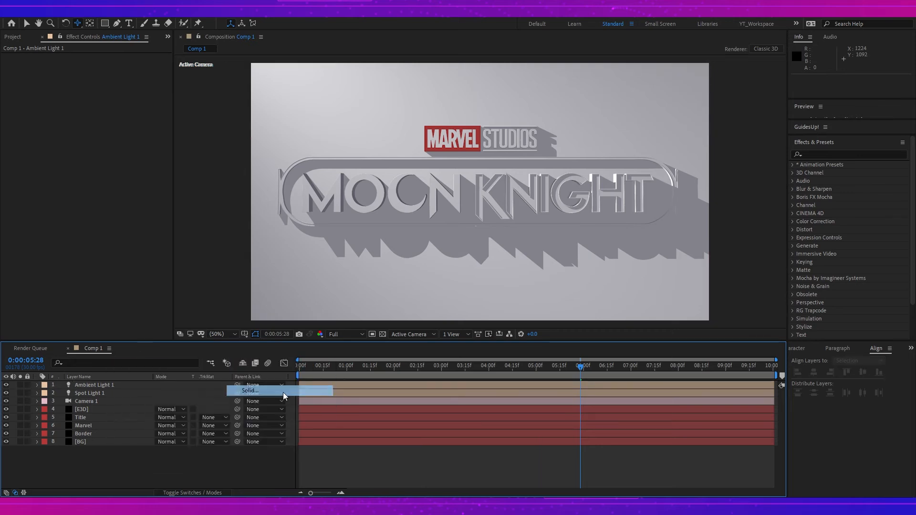
pyautogui.write('Vigen')
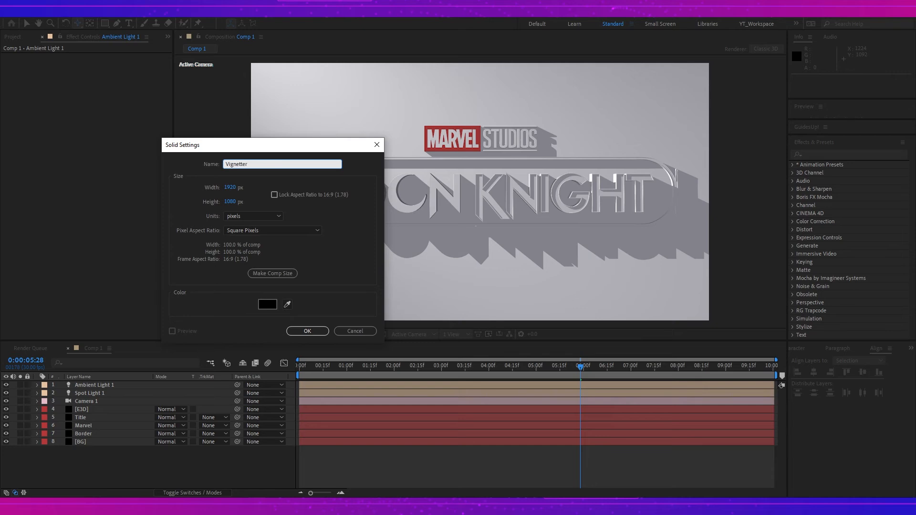
pyautogui.click(306, 331)
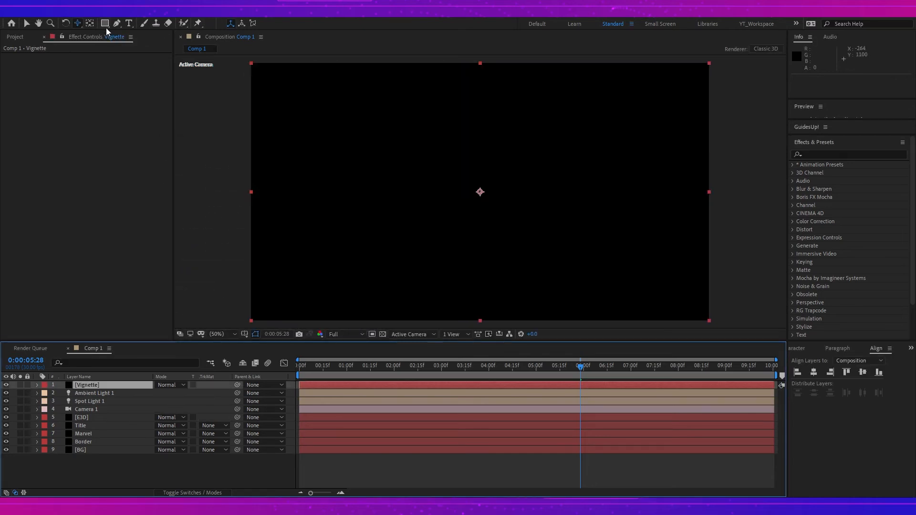
# Add an elliptical mask filling the Vignette solid, invert it and reveal its mask properties
pyautogui.moveTo(105, 24); pyautogui.dragTo(144, 45)
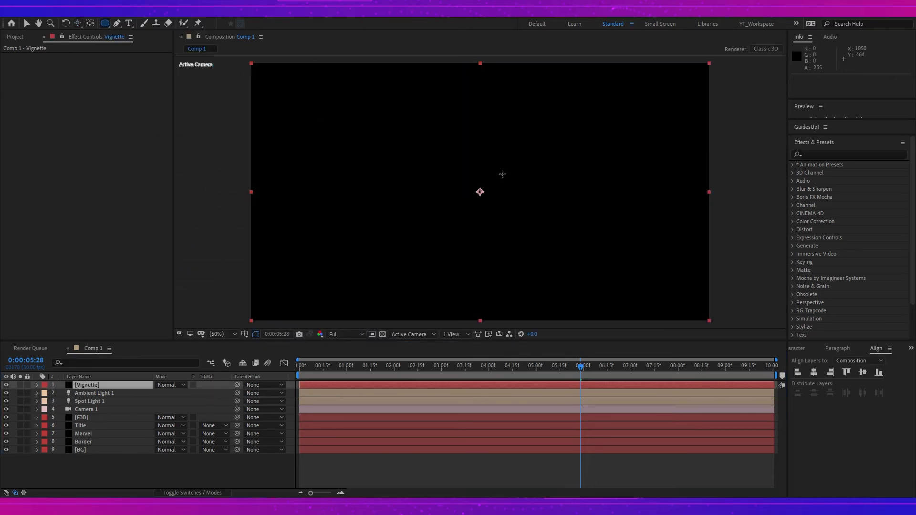
pyautogui.doubleClick(106, 26)
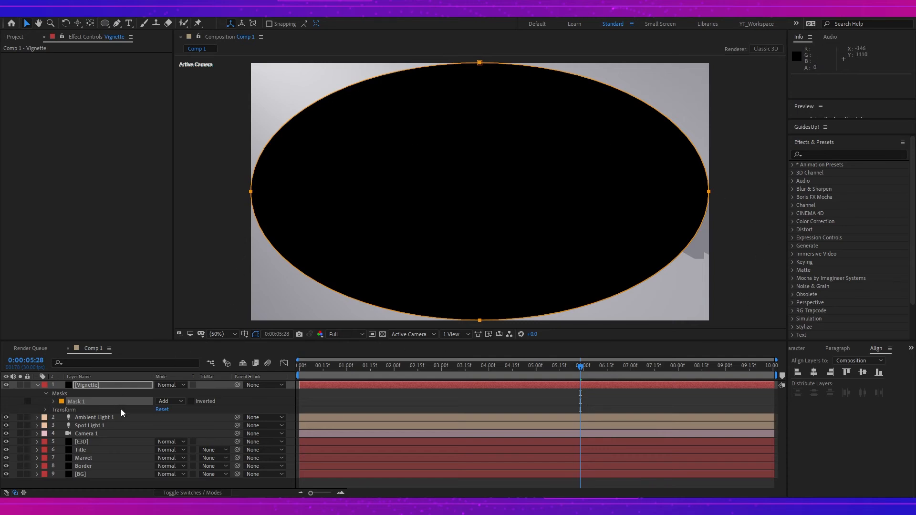
pyautogui.click(191, 401)
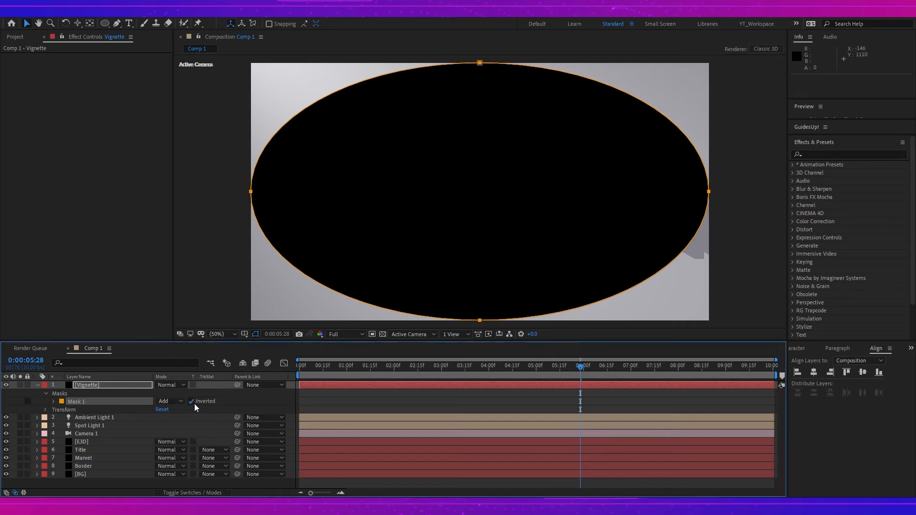
pyautogui.click(53, 402)
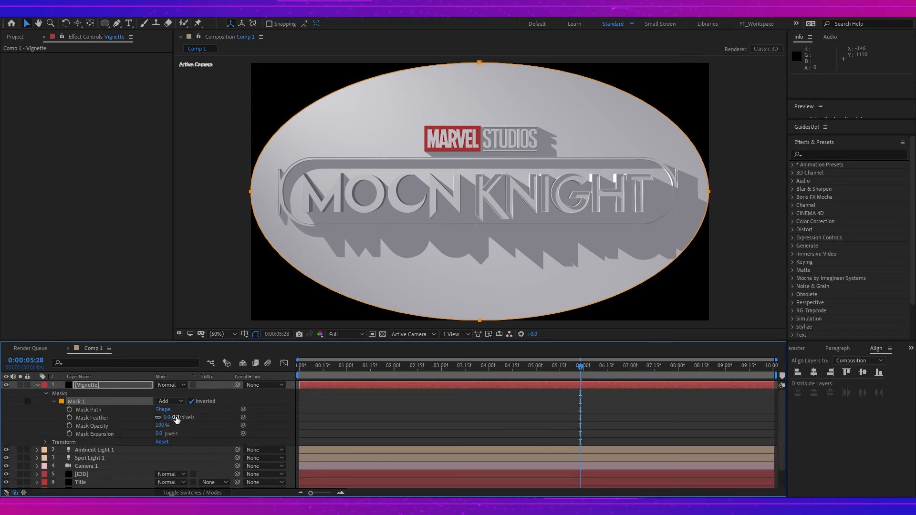
# Feather the Vignette mask by 445 pixels, pull its two side points inward and lengthen the right point's handles
pyautogui.moveTo(176, 418); pyautogui.dragTo(400, 421)
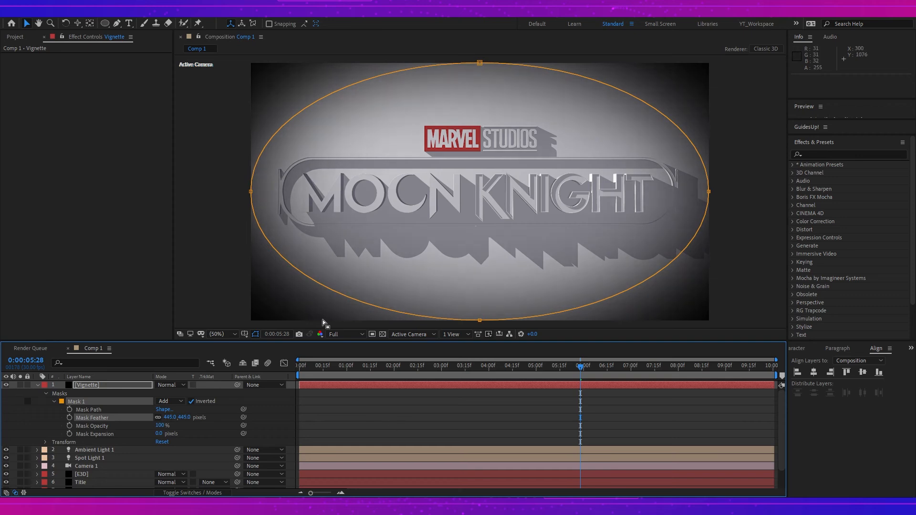
pyautogui.moveTo(253, 193); pyautogui.dragTo(266, 194)
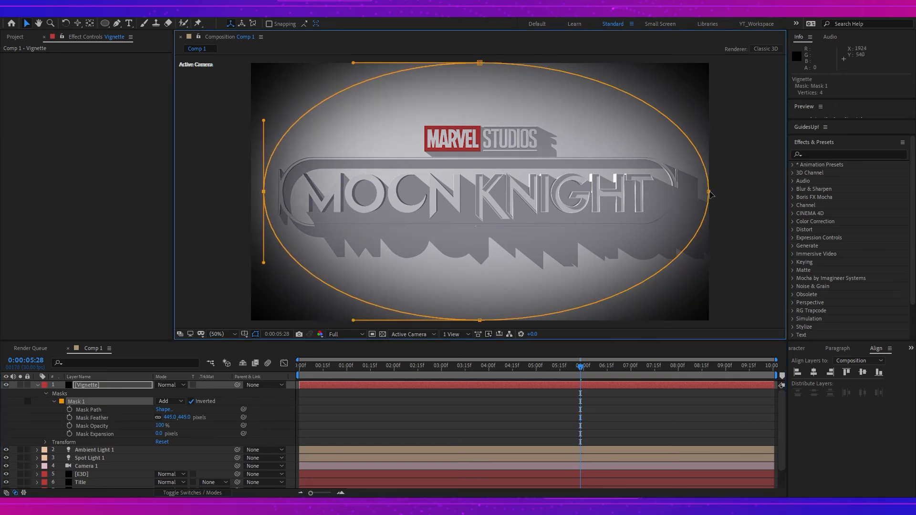
pyautogui.moveTo(709, 192); pyautogui.dragTo(703, 194)
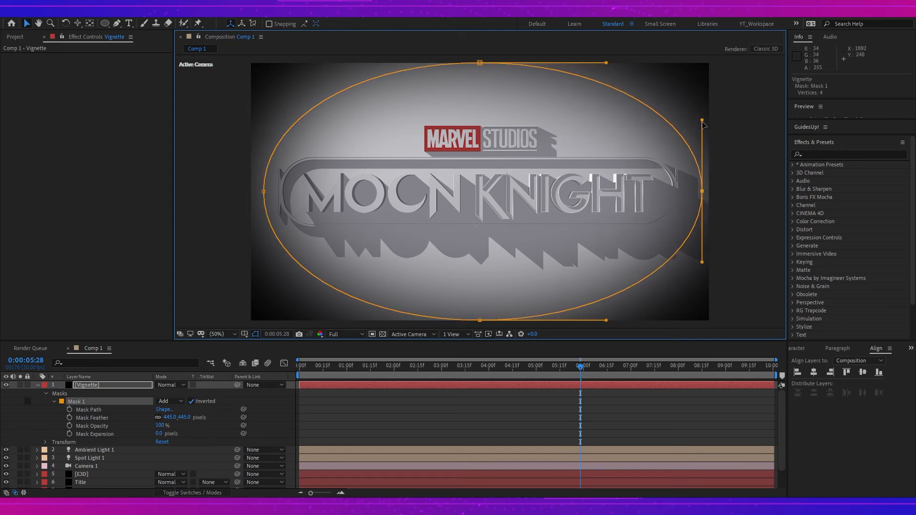
pyautogui.moveTo(702, 119); pyautogui.dragTo(702, 92)
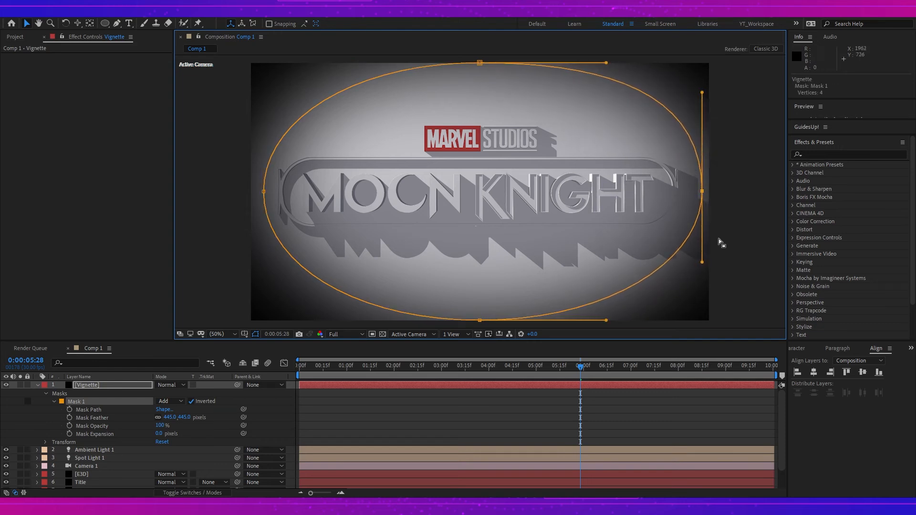
pyautogui.moveTo(702, 262); pyautogui.dragTo(702, 293)
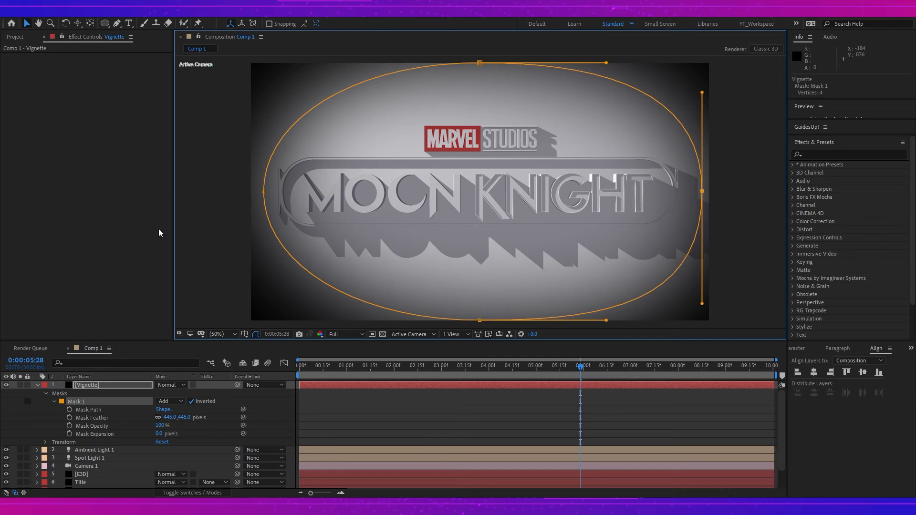
# Lengthen the vignette mask's left point handles, then lower its top point and widen that point's handles
pyautogui.click(264, 192)
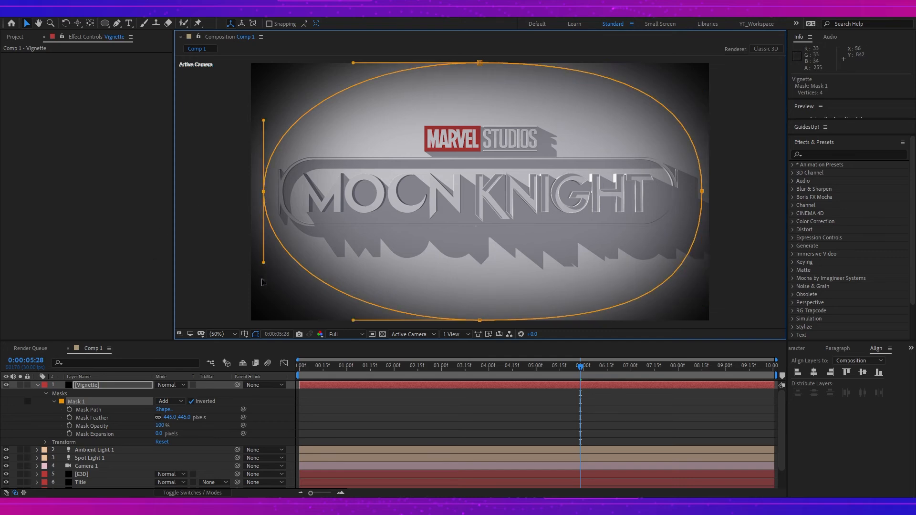
pyautogui.moveTo(264, 262); pyautogui.dragTo(263, 297)
pyautogui.moveTo(264, 121); pyautogui.dragTo(263, 94)
pyautogui.click(480, 63)
pyautogui.moveTo(480, 63); pyautogui.dragTo(483, 87)
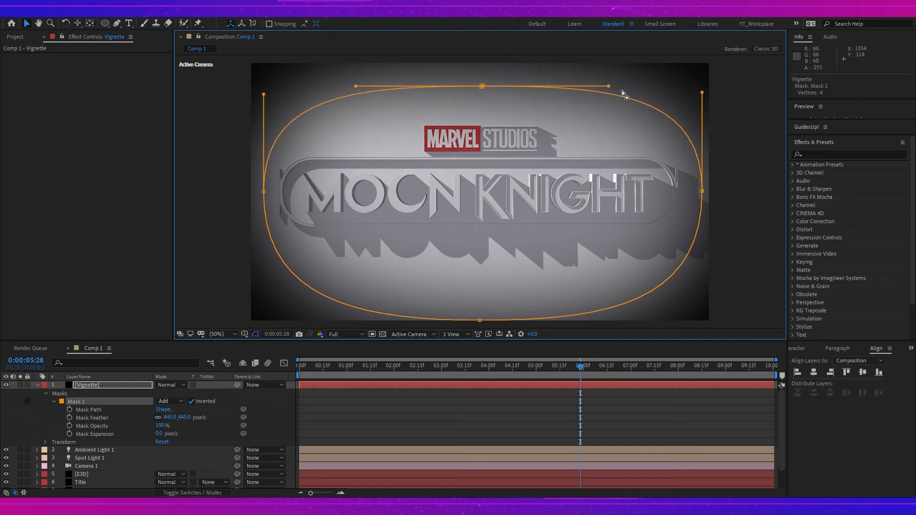
pyautogui.moveTo(609, 87); pyautogui.dragTo(653, 86)
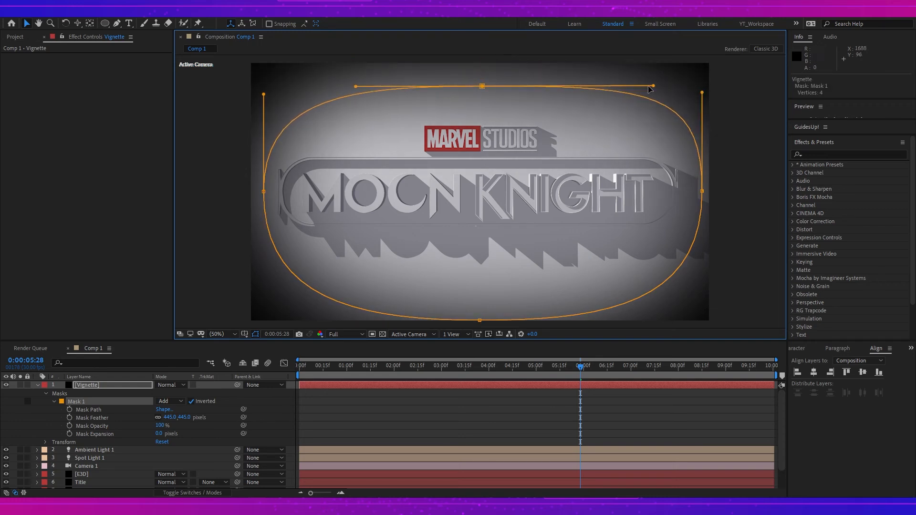
pyautogui.moveTo(356, 87); pyautogui.dragTo(330, 86)
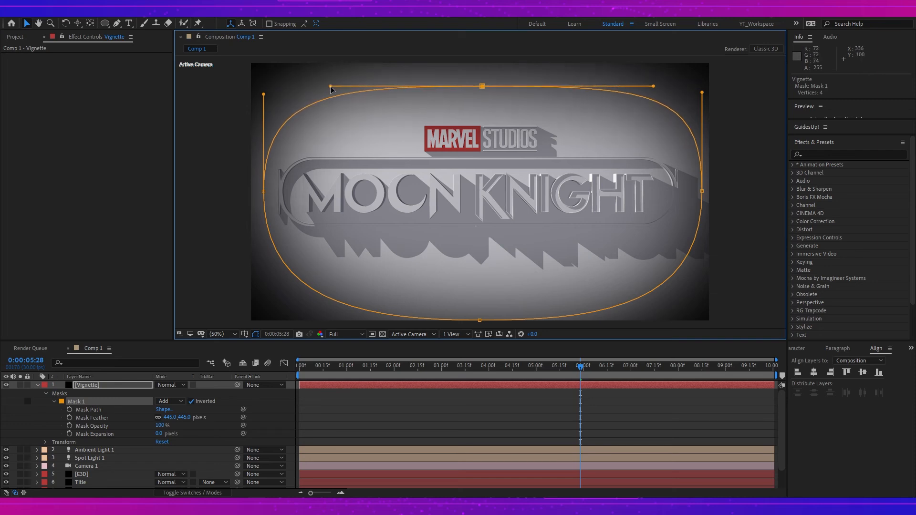
# Raise the vignette mask's bottom point with wider handles and nudge both side points slightly inward
pyautogui.moveTo(480, 322); pyautogui.dragTo(479, 306)
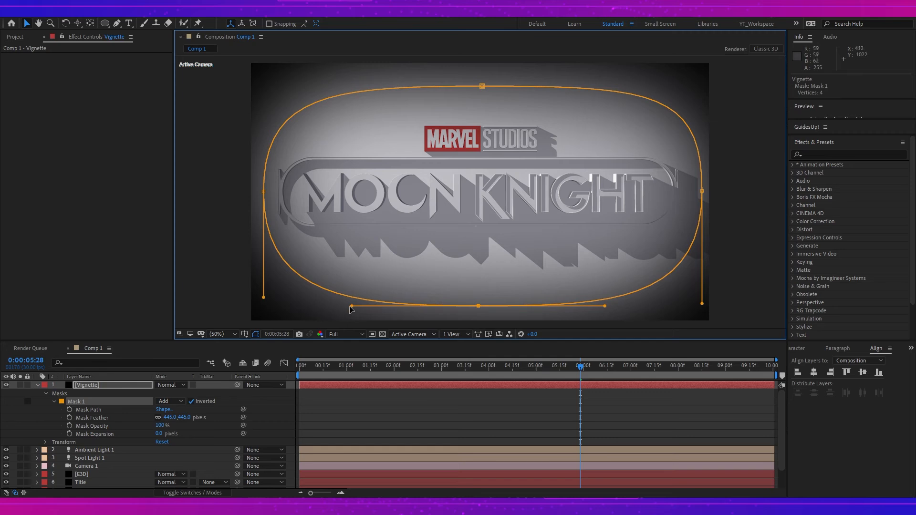
pyautogui.moveTo(352, 306); pyautogui.dragTo(291, 306)
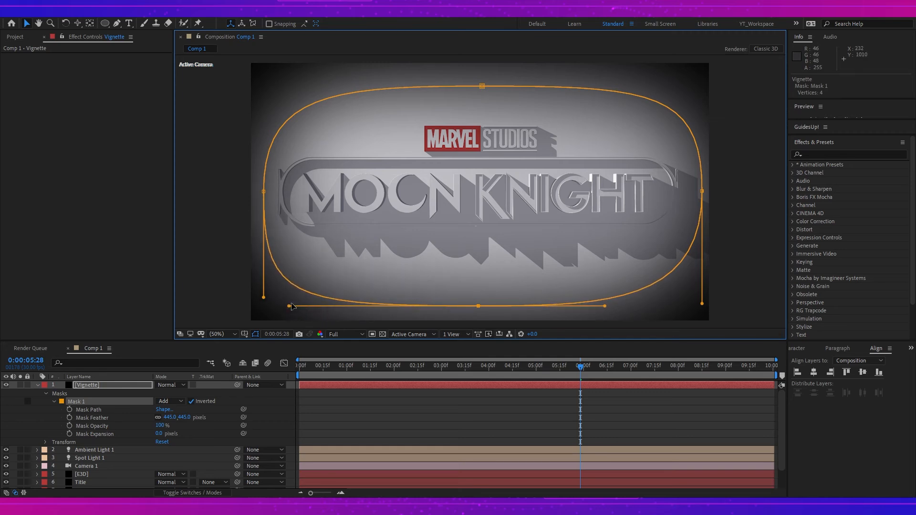
pyautogui.moveTo(630, 308); pyautogui.dragTo(643, 306)
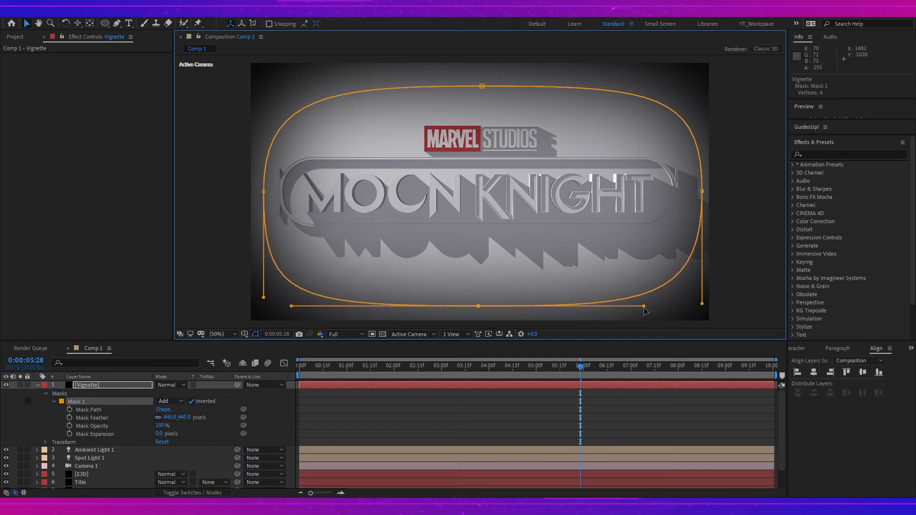
pyautogui.moveTo(701, 191); pyautogui.dragTo(694, 189)
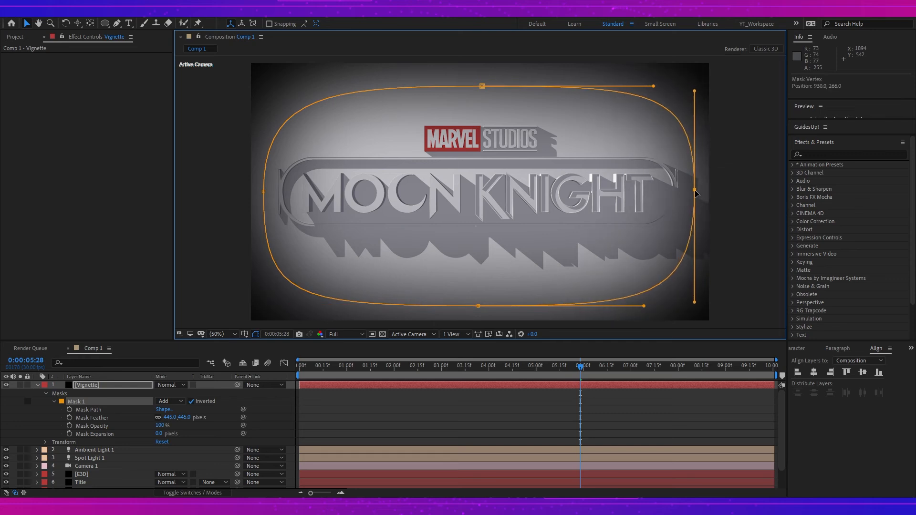
pyautogui.moveTo(263, 192); pyautogui.dragTo(267, 190)
# Set the Vignette layer's blending mode to Multiply and its opacity to 81%
pyautogui.click(169, 385)
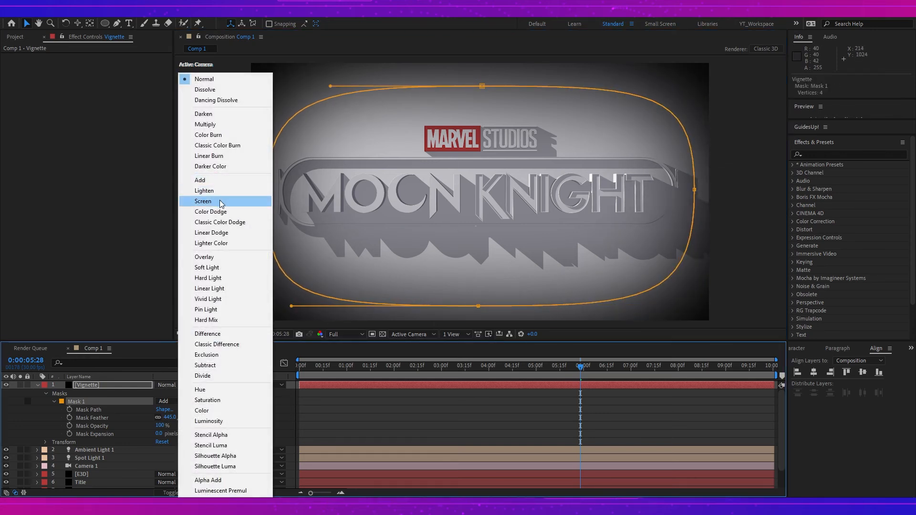
pyautogui.click(220, 124)
pyautogui.press('t')
pyautogui.moveTo(164, 395); pyautogui.dragTo(156, 396)
# Change the Vignette solid's color to a very dark purple and collapse the layer's properties
pyautogui.click(87, 12)
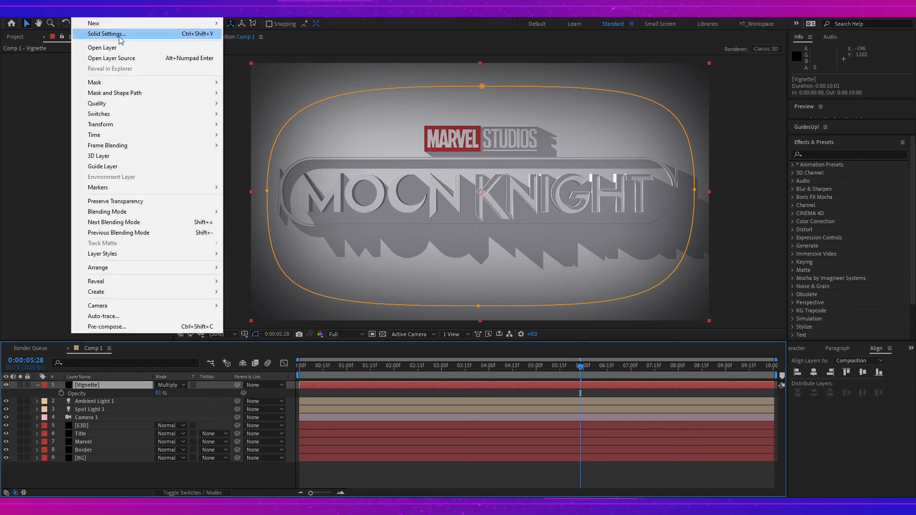
pyautogui.click(121, 38)
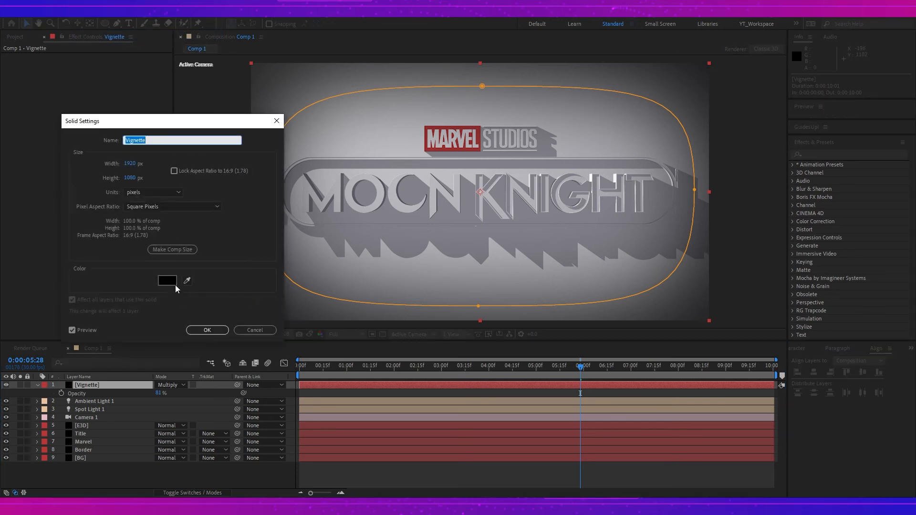
pyautogui.click(174, 283)
pyautogui.click(741, 257)
pyautogui.moveTo(622, 310); pyautogui.dragTo(642, 323)
pyautogui.press('Return')
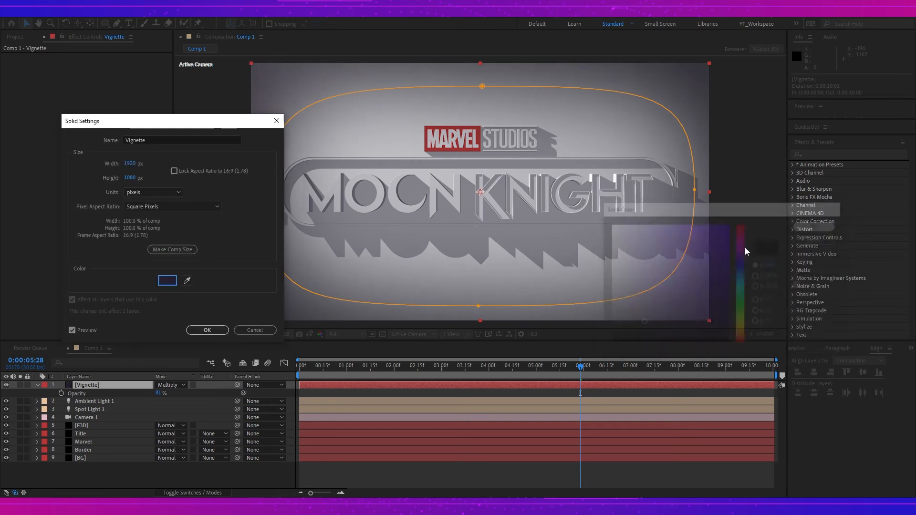
pyautogui.click(207, 330)
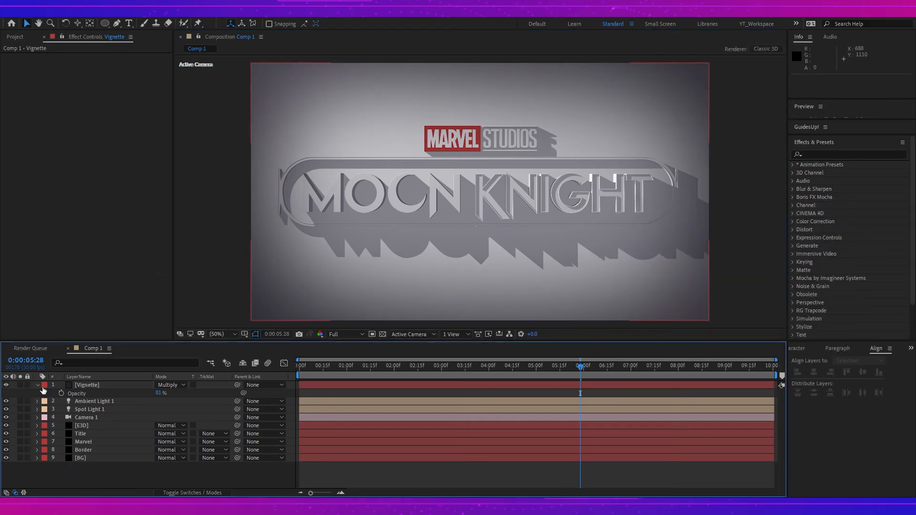
pyautogui.click(37, 386)
# Add an adjustment layer above all other layers and apply the Curves effect to it
pyautogui.rightClick(83, 462)
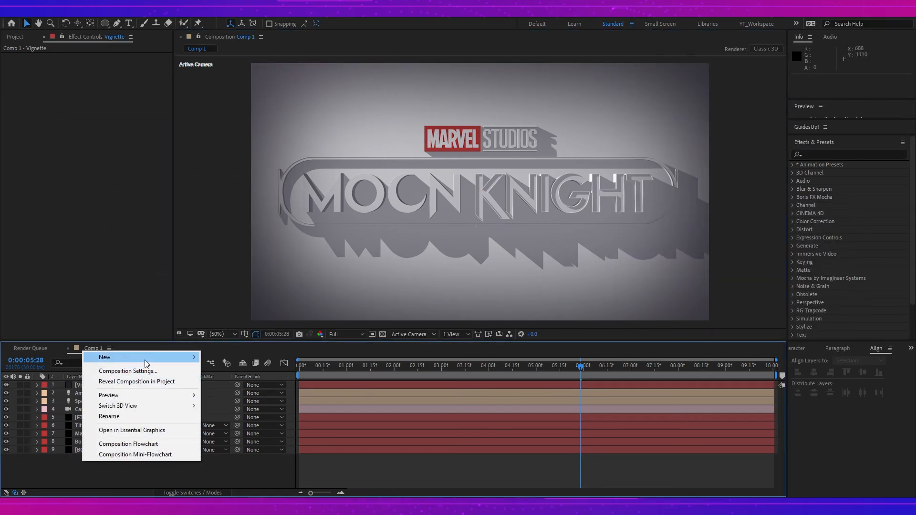
pyautogui.moveTo(144, 357)
pyautogui.click(239, 433)
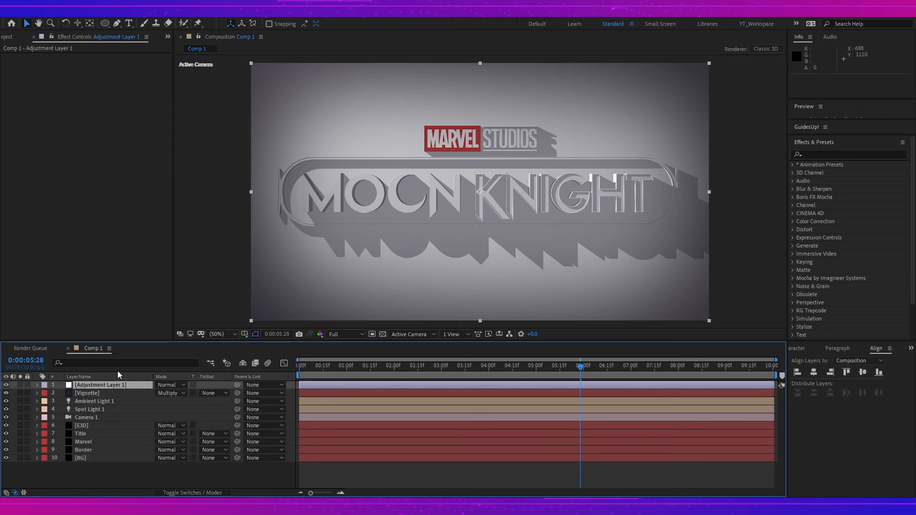
pyautogui.hotkey('ctrl', 'space')
pyautogui.write('curves')
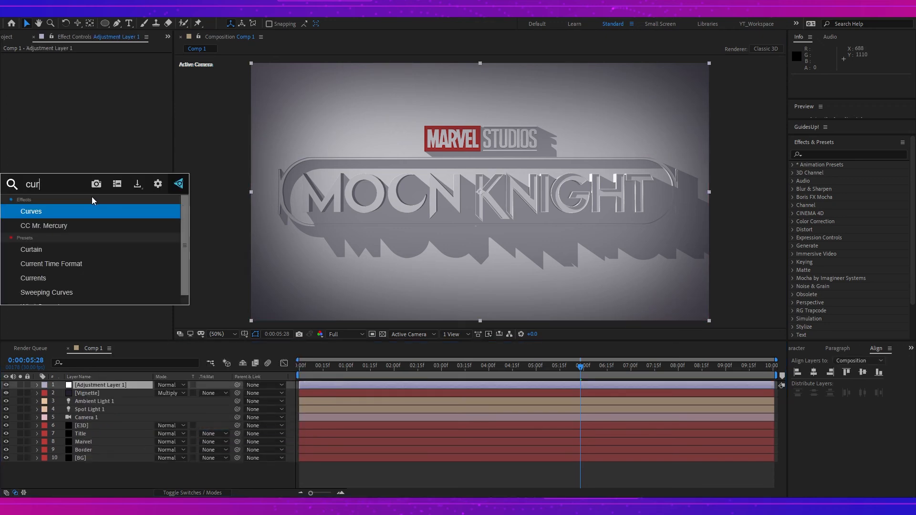
pyautogui.click(62, 211)
# Shape the RGB curve into a gentle S with darker shadows and brighter highlights, and check other frames of the animation
pyautogui.click(39, 199)
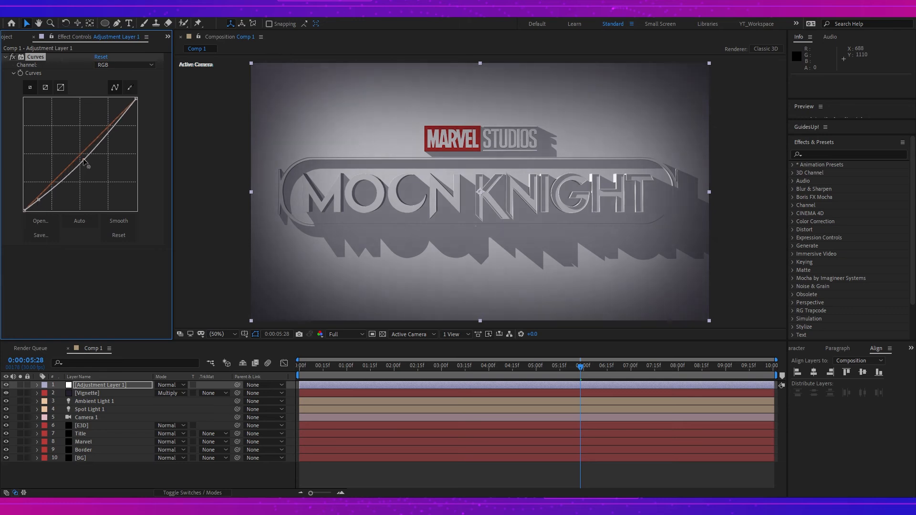
pyautogui.moveTo(108, 129); pyautogui.dragTo(108, 122)
pyautogui.moveTo(82, 158); pyautogui.dragTo(82, 158)
pyautogui.moveTo(109, 123); pyautogui.dragTo(108, 119)
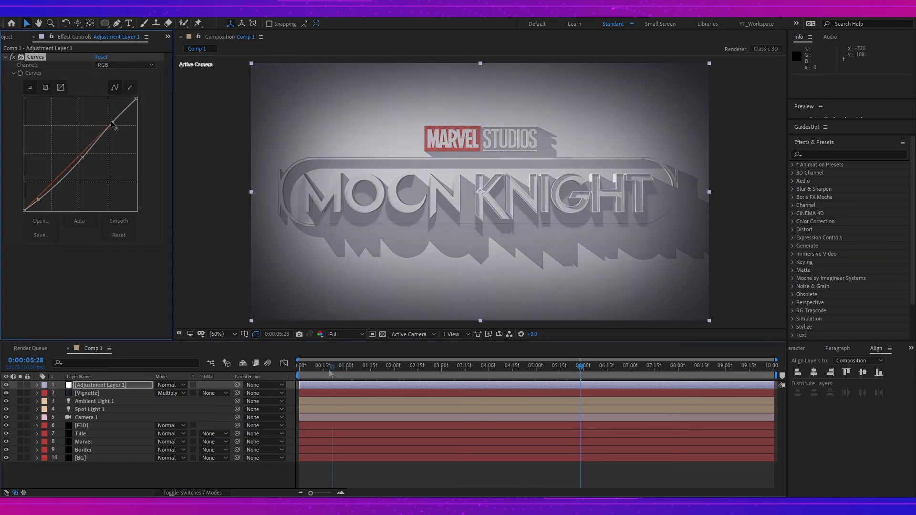
pyautogui.moveTo(328, 367); pyautogui.dragTo(539, 394)
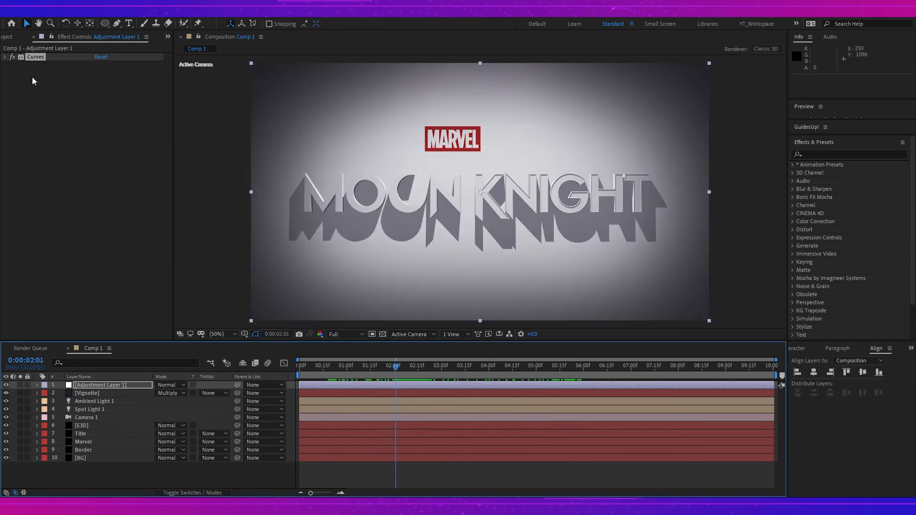
# Import the Smoke 02.mov and smoke-1_BG.mov clips into the project
pyautogui.click(13, 37)
pyautogui.rightClick(65, 197)
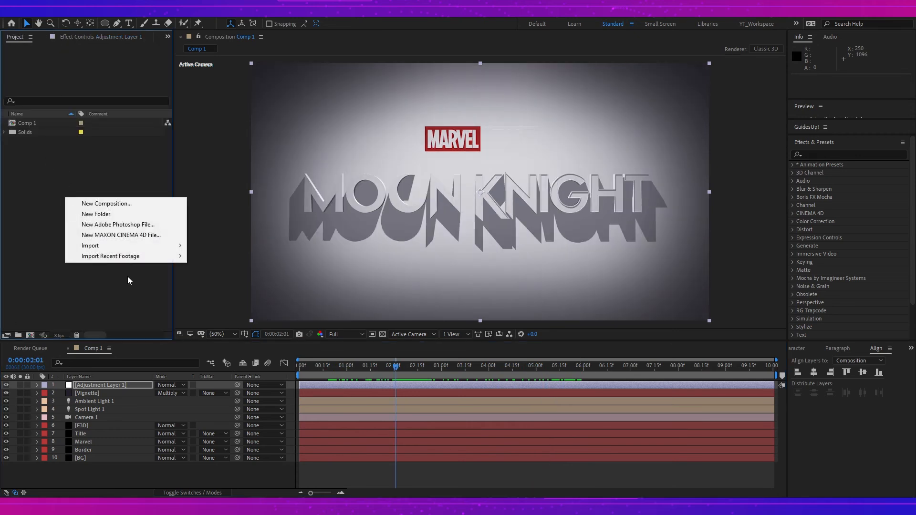
pyautogui.moveTo(130, 247)
pyautogui.click(214, 247)
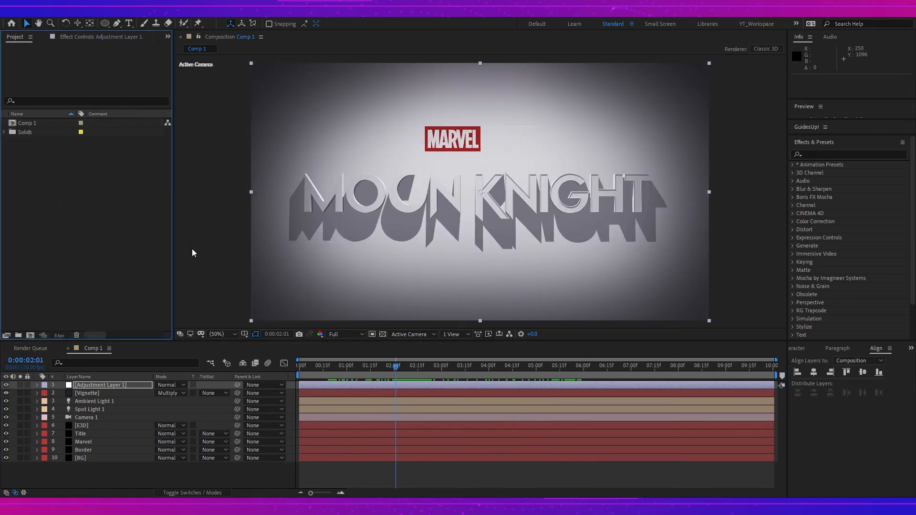
pyautogui.keyDown('shift'); pyautogui.click(414, 181); pyautogui.keyUp('shift')
pyautogui.click(377, 324)
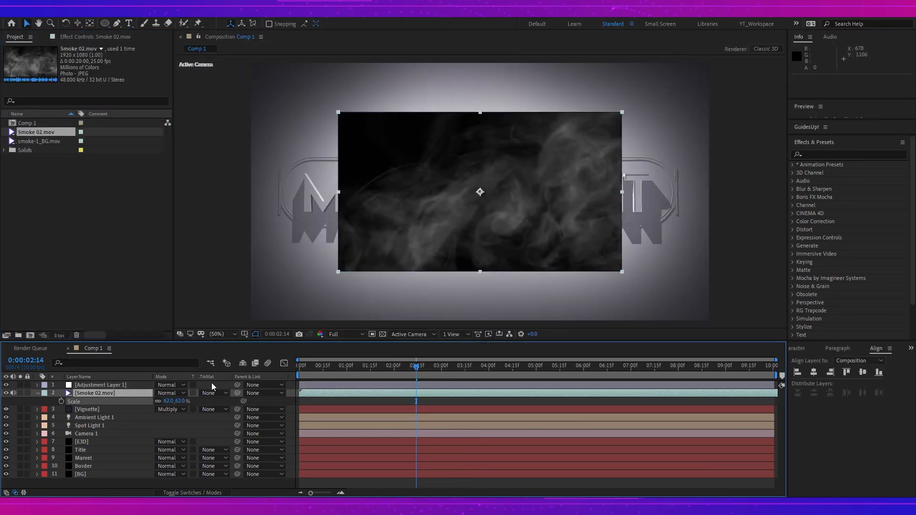
# Move Smoke 02.mov to the lower left of the frame and place smoke-1_BG.mov in the composition's lower right
pyautogui.moveTo(537, 232); pyautogui.dragTo(440, 293)
pyautogui.moveTo(39, 142); pyautogui.dragTo(554, 245)
pyautogui.moveTo(536, 279); pyautogui.dragTo(543, 238)
# Flip smoke-1_BG.mov horizontally and set its blending mode to Screen
pyautogui.rightClick(535, 237)
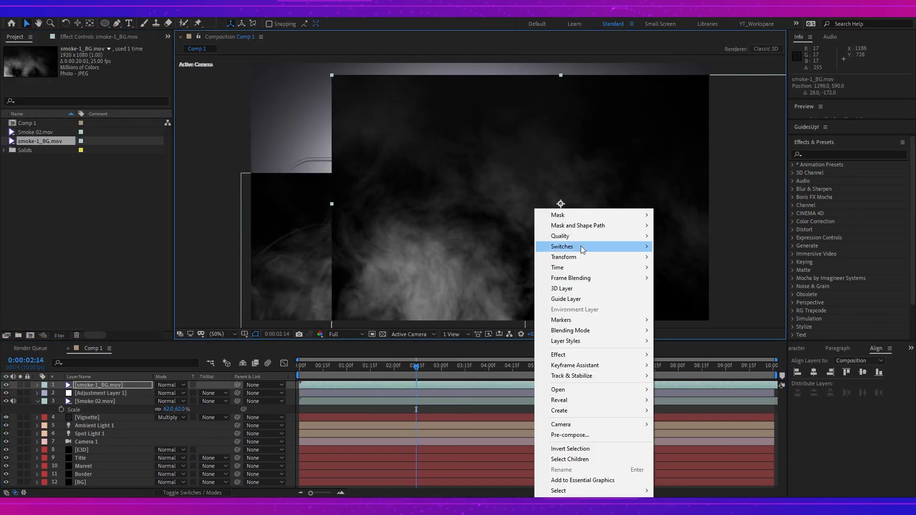
pyautogui.moveTo(589, 258)
pyautogui.click(686, 385)
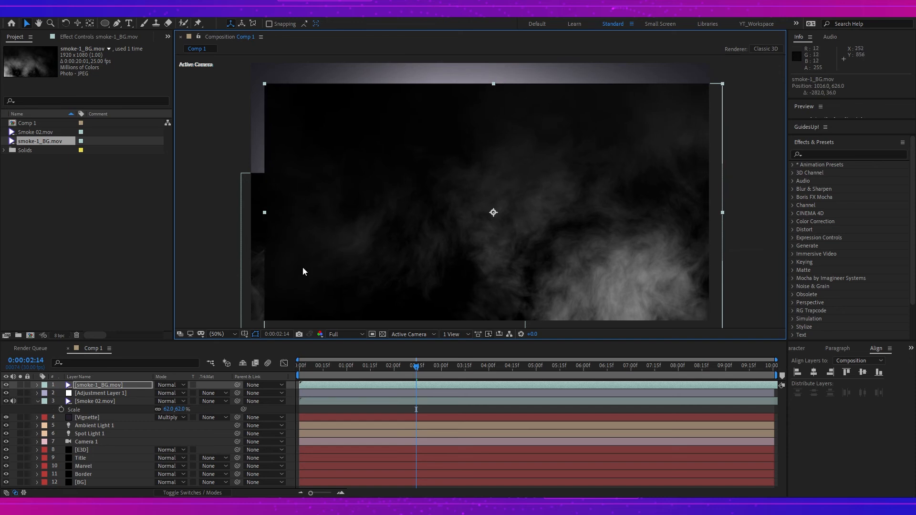
pyautogui.click(177, 388)
pyautogui.click(208, 202)
pyautogui.click(175, 394)
pyautogui.click(218, 203)
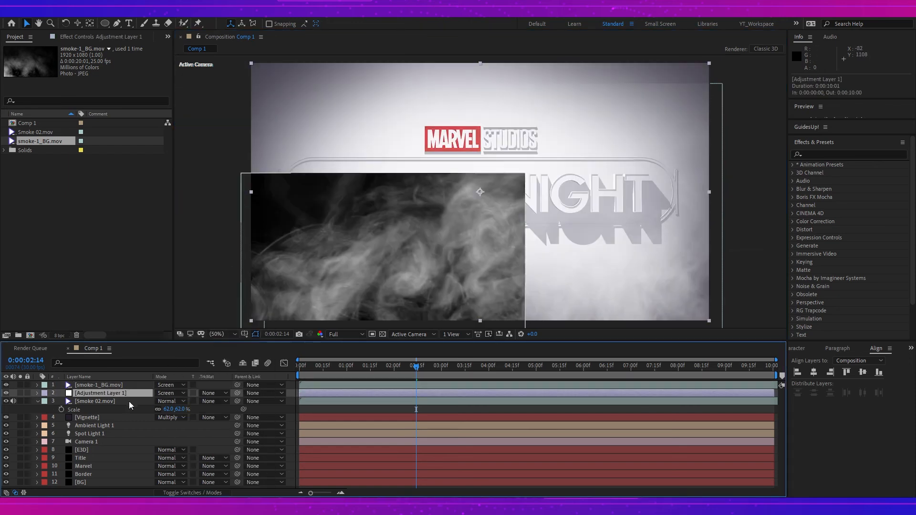
pyautogui.click(172, 394)
pyautogui.click(205, 80)
# Set the Smoke 02.mov blending mode to Screen and move smoke-1_BG.mov below the adjustment layer
pyautogui.click(176, 403)
pyautogui.click(205, 201)
pyautogui.moveTo(118, 386); pyautogui.dragTo(112, 398)
pyautogui.click(38, 401)
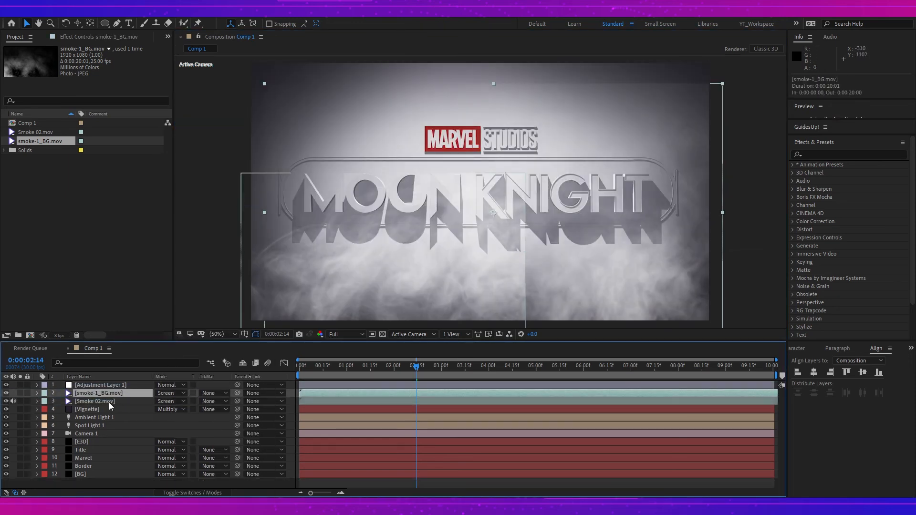
# Draw a closed curved Pen mask on Smoke 02.mov around the smoke in the lower left of the frame
pyautogui.keyDown('shift'); pyautogui.click(109, 401); pyautogui.keyUp('shift')
pyautogui.click(113, 387)
pyautogui.click(115, 399)
pyautogui.press('g')
pyautogui.moveTo(215, 256); pyautogui.dragTo(235, 225)
pyautogui.moveTo(303, 204); pyautogui.dragTo(335, 196)
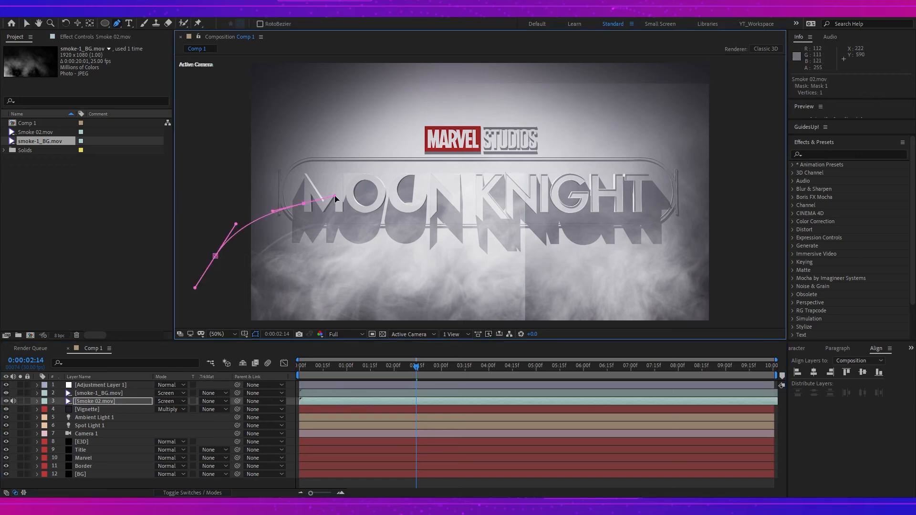
pyautogui.moveTo(427, 190); pyautogui.dragTo(448, 183)
pyautogui.moveTo(529, 218); pyautogui.dragTo(534, 239)
pyautogui.scroll(-2, 505, 260)
pyautogui.moveTo(495, 276); pyautogui.dragTo(477, 285)
pyautogui.moveTo(368, 276); pyautogui.dragTo(348, 272)
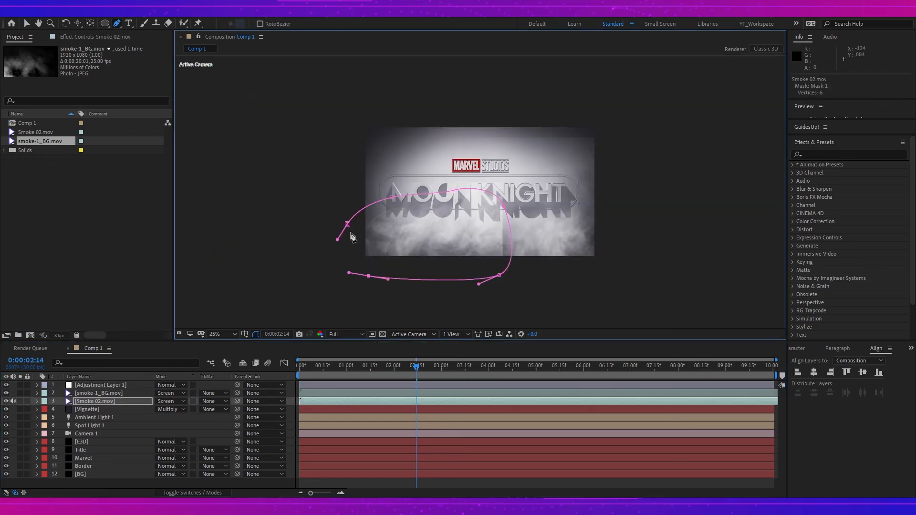
pyautogui.click(348, 224)
# Draw a closed curved Pen mask on smoke-1_BG.mov around the smoke in the lower right of the frame
pyautogui.click(100, 393)
pyautogui.moveTo(489, 281); pyautogui.dragTo(468, 272)
pyautogui.moveTo(460, 231); pyautogui.dragTo(470, 220)
pyautogui.moveTo(513, 206); pyautogui.dragTo(524, 203)
pyautogui.moveTo(565, 190)
pyautogui.mouseDown()
pyautogui.moveTo(581, 184)
pyautogui.moveTo(620, 207)
pyautogui.mouseUp()
pyautogui.moveTo(613, 280); pyautogui.dragTo(603, 288)
pyautogui.click(489, 280)
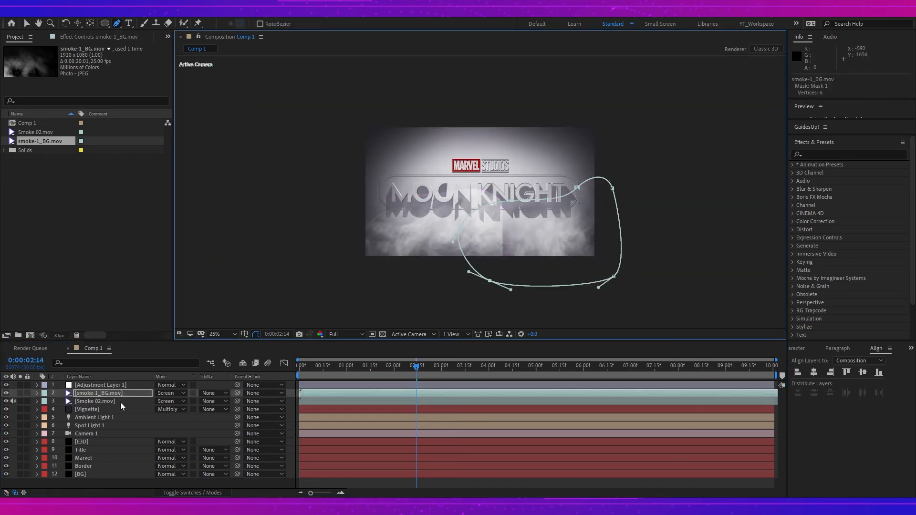
# Apply the Tint effect to Smoke 02.mov and map white to the grey 7E7E7E
pyautogui.hotkey('ctrl', 'space')
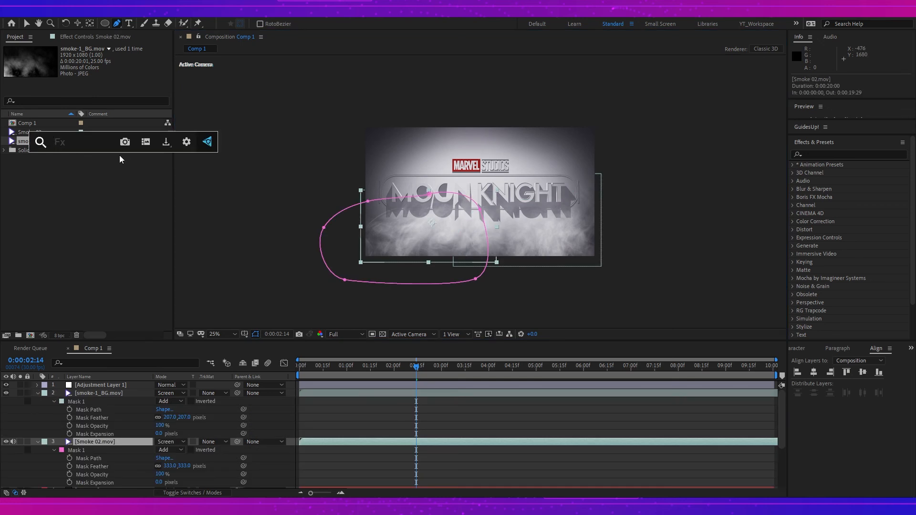
pyautogui.write('tint')
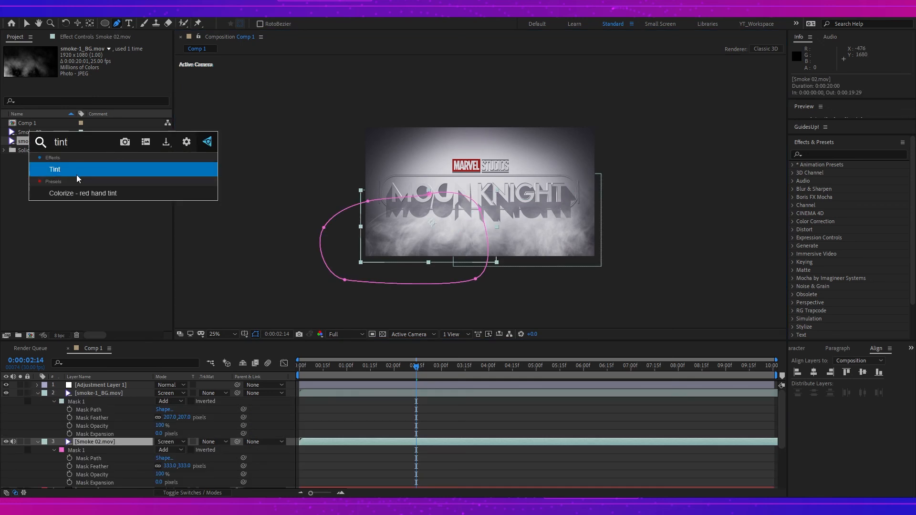
pyautogui.click(76, 172)
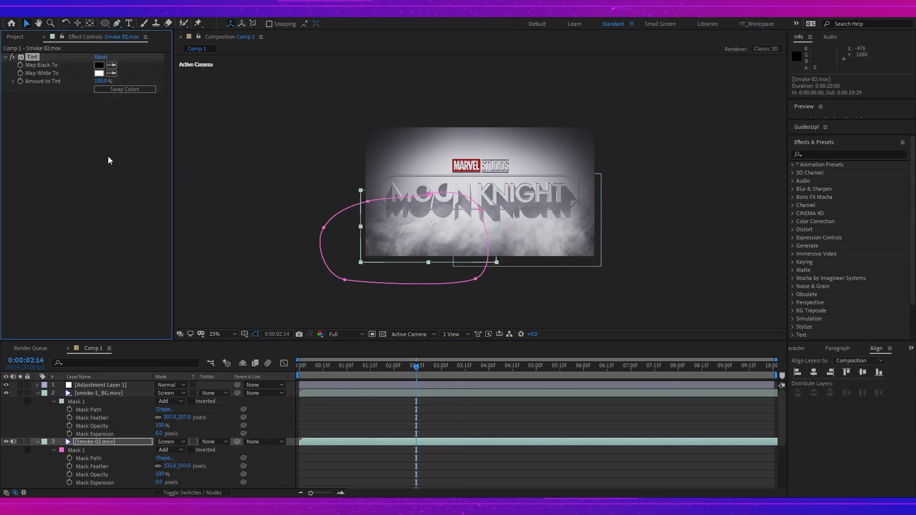
pyautogui.click(100, 74)
pyautogui.moveTo(609, 305); pyautogui.dragTo(607, 283)
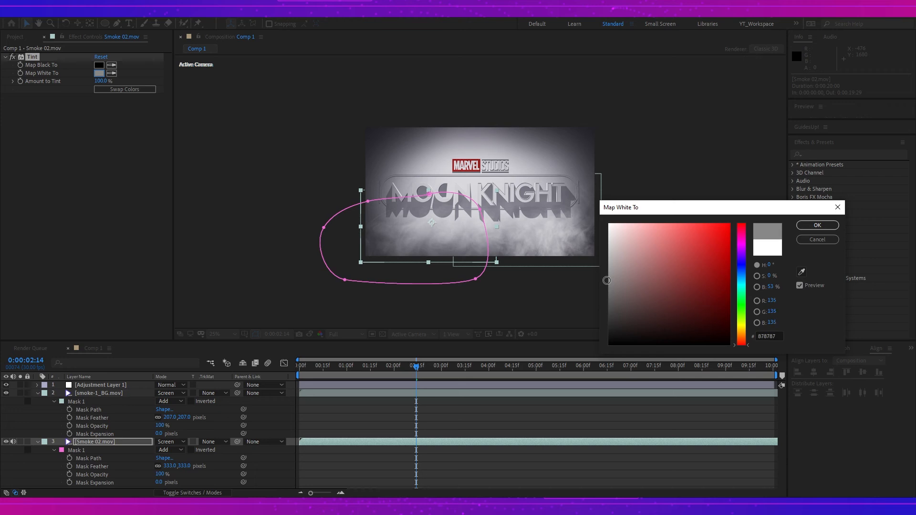
pyautogui.moveTo(606, 281); pyautogui.dragTo(606, 284)
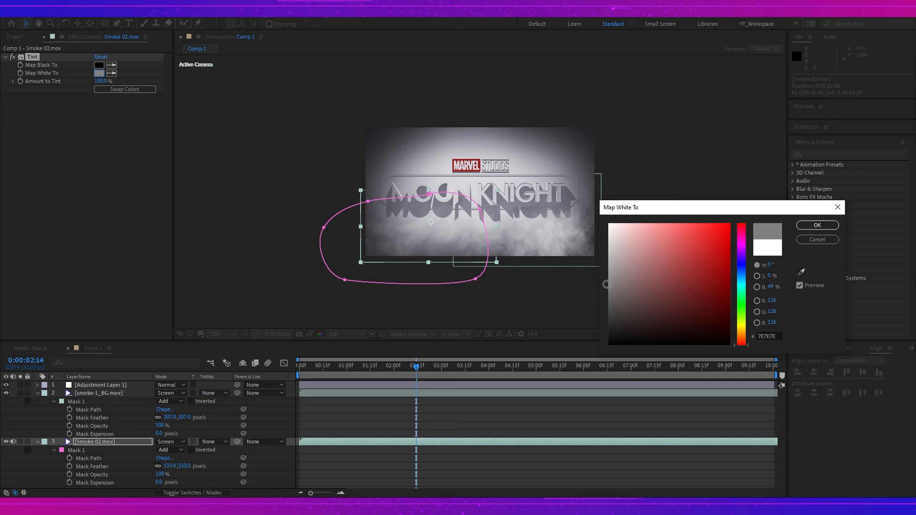
pyautogui.click(802, 227)
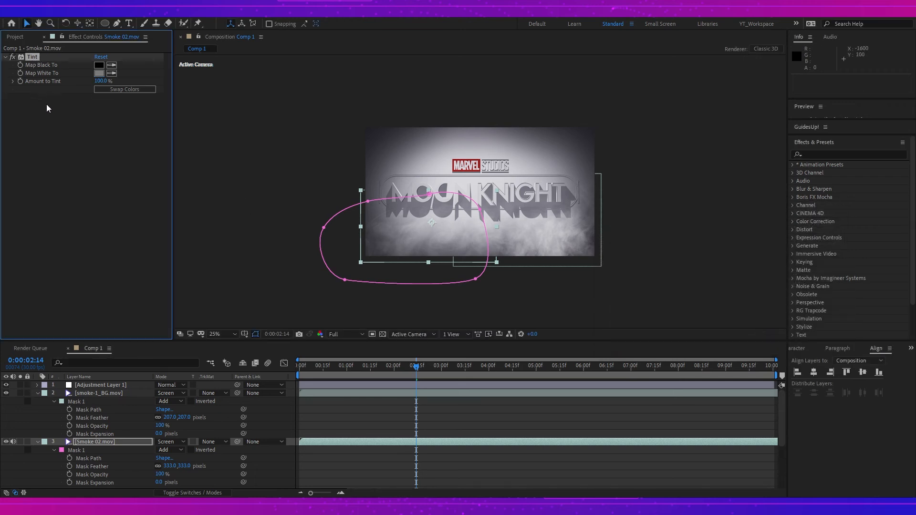
# Copy the Tint effect onto smoke-1_BG.mov and collapse the properties of both smoke layers
pyautogui.click(102, 394)
pyautogui.hotkey('ctrl', 'v')
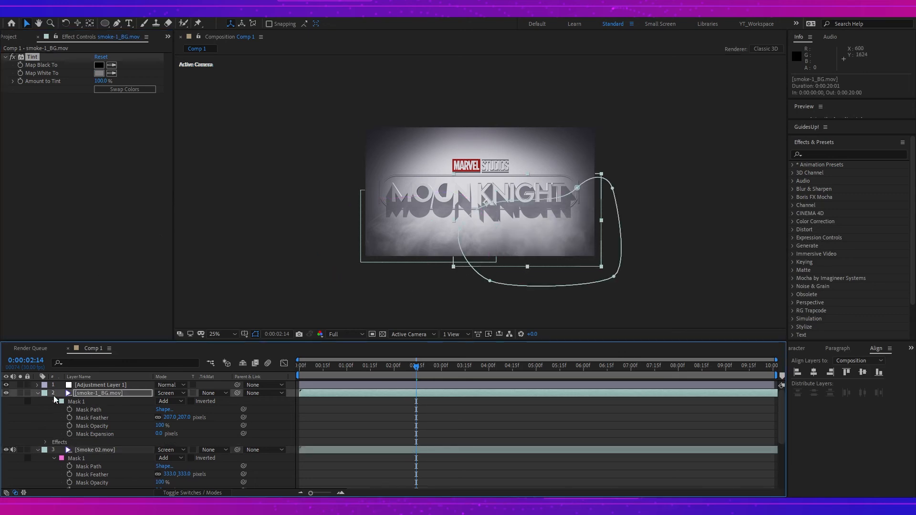
pyautogui.click(37, 393)
pyautogui.click(38, 401)
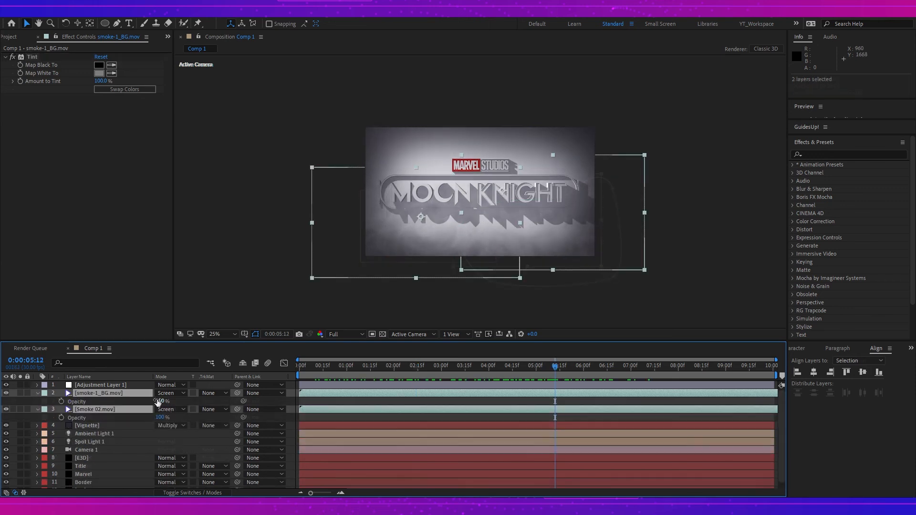
# Set the opacity of both smoke layers to 86% and trim their in points to 0:00:02:00
pyautogui.moveTo(157, 401); pyautogui.dragTo(163, 401)
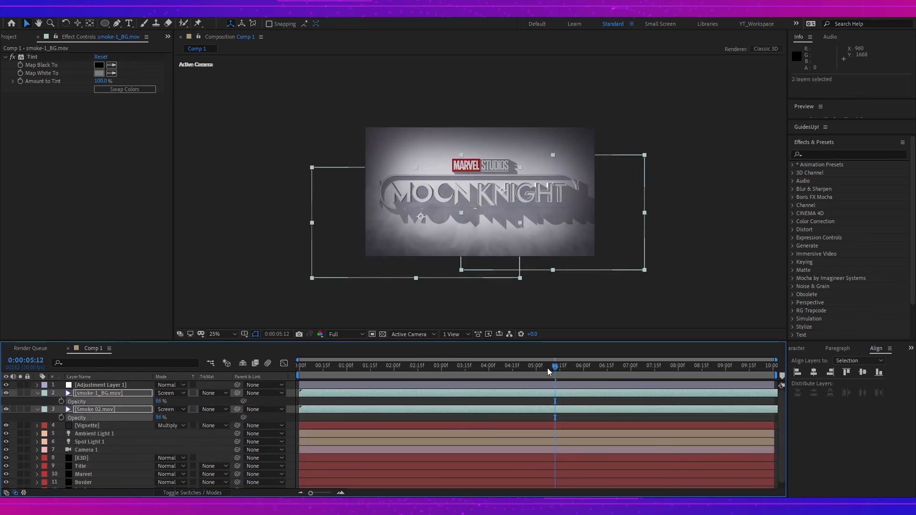
pyautogui.click(395, 374)
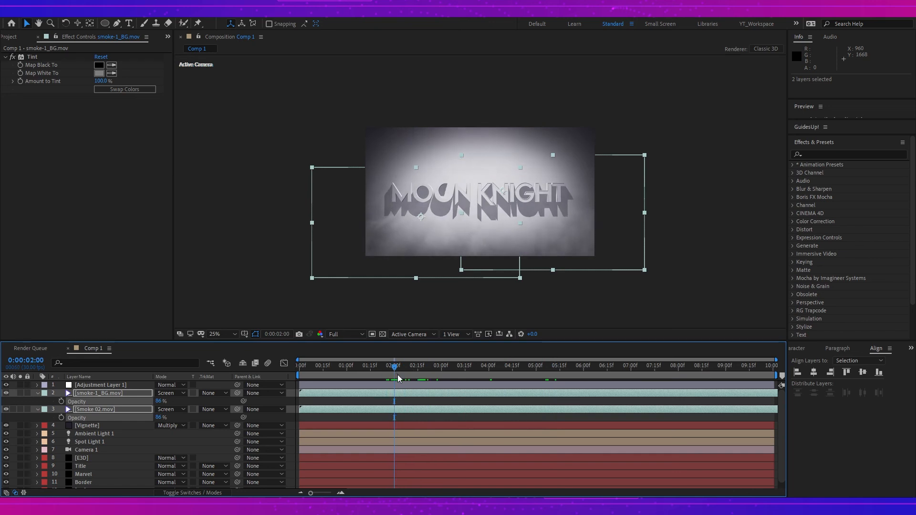
pyautogui.hotkey('alt', '[')
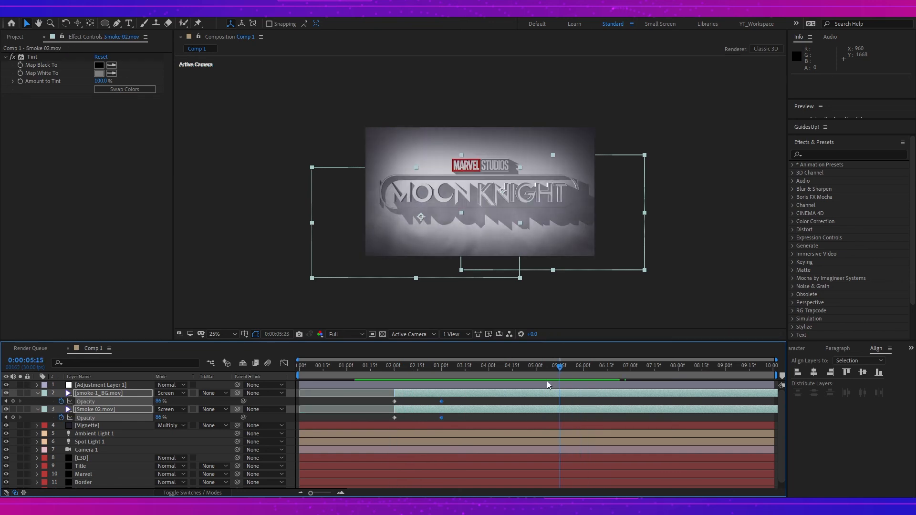
# Set the duration of Comp 1 to 0:00:06:01 in the composition settings
pyautogui.moveTo(546, 380); pyautogui.dragTo(582, 374)
pyautogui.click(110, 348)
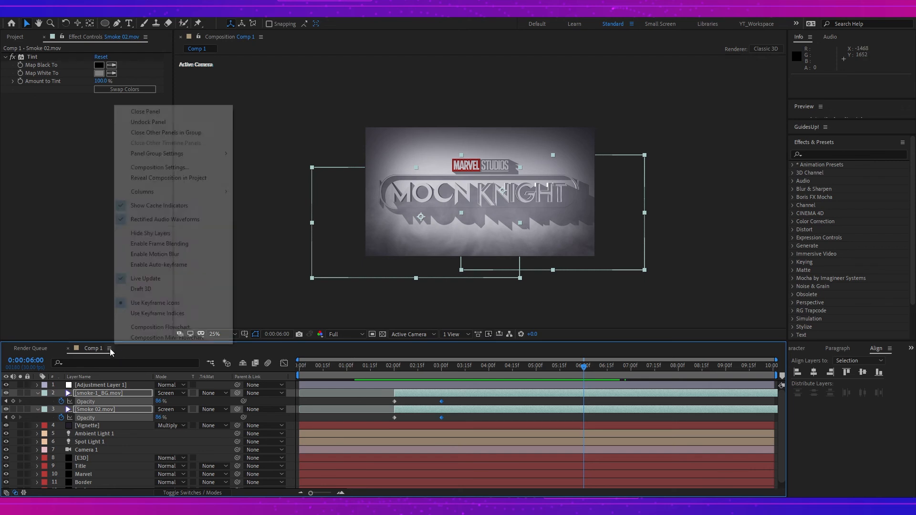
pyautogui.click(188, 170)
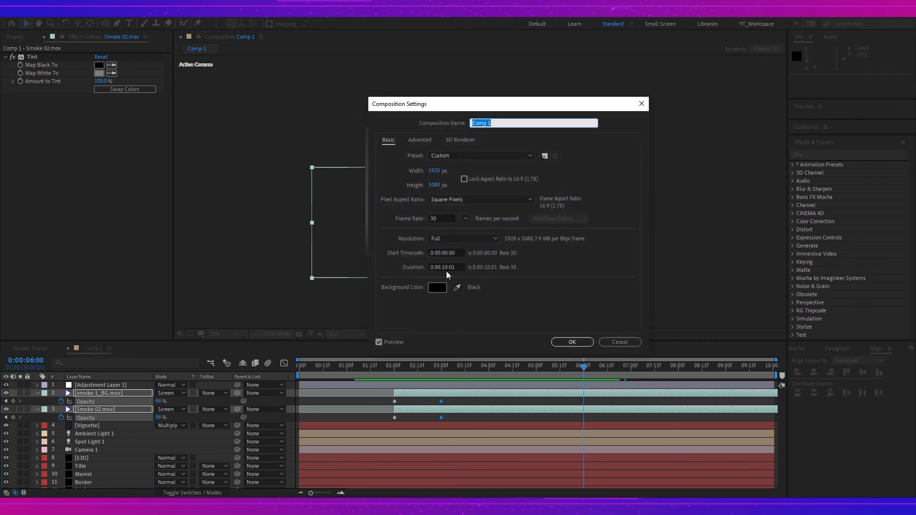
pyautogui.click(448, 267)
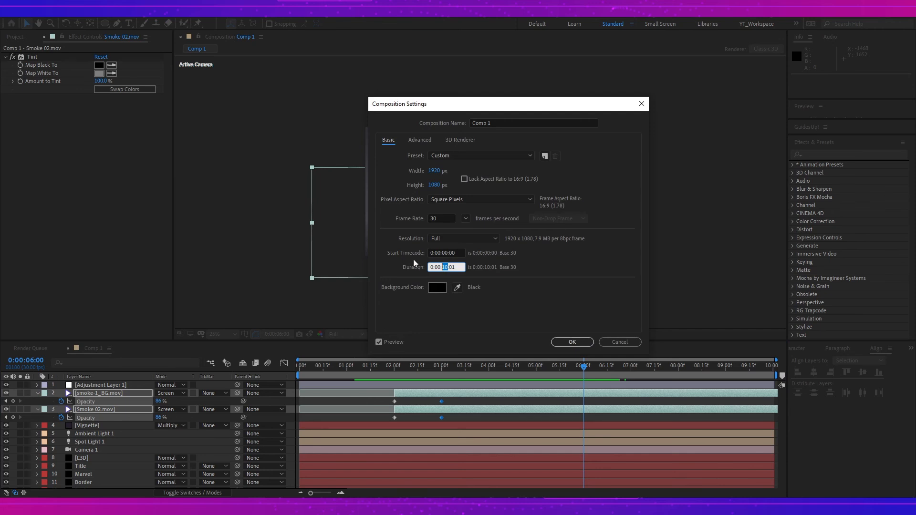
pyautogui.write('06')
pyautogui.click(571, 342)
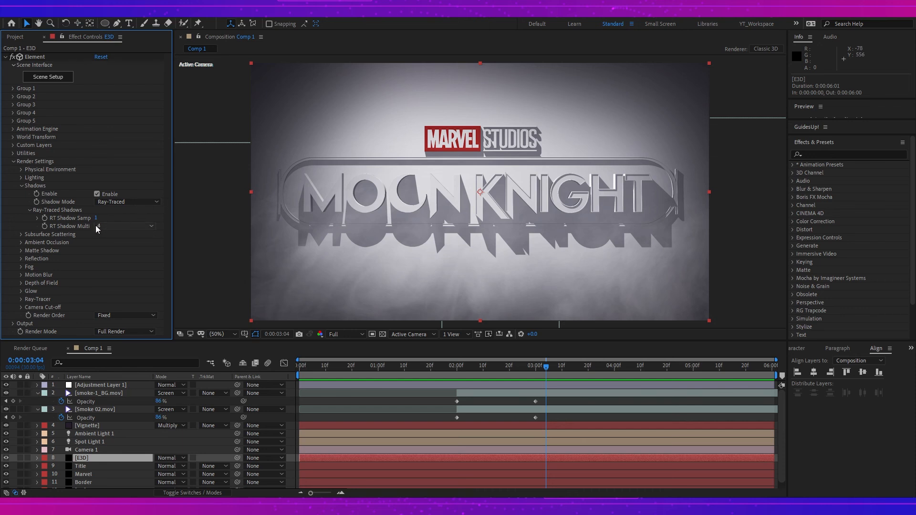
# Enable ambient occlusion in the E3D layer's Element effect and set the SSAO quality preset to High
pyautogui.click(20, 242)
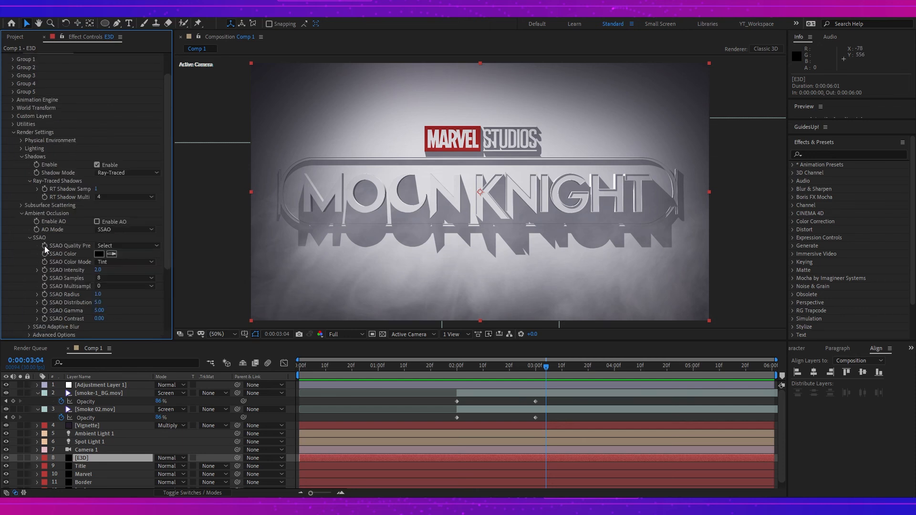
pyautogui.click(97, 221)
pyautogui.scroll(-3, 107, 205)
pyautogui.click(119, 180)
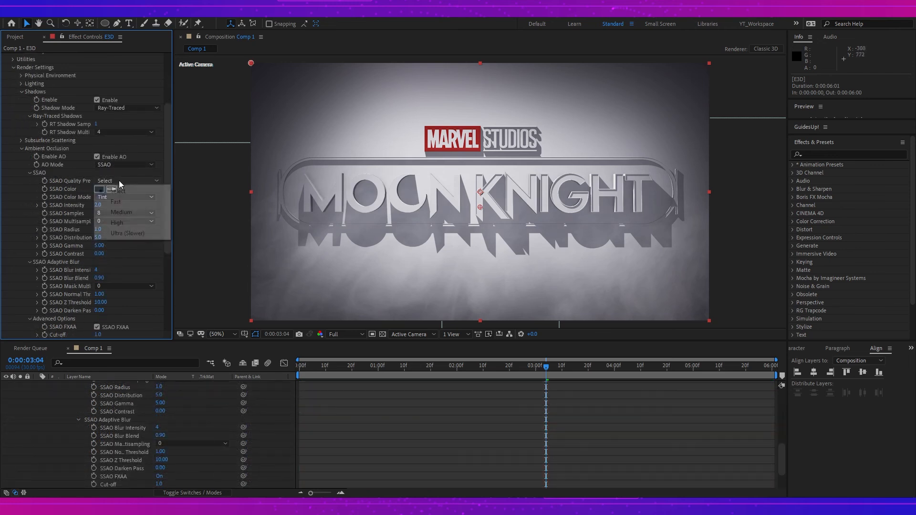
pyautogui.click(129, 221)
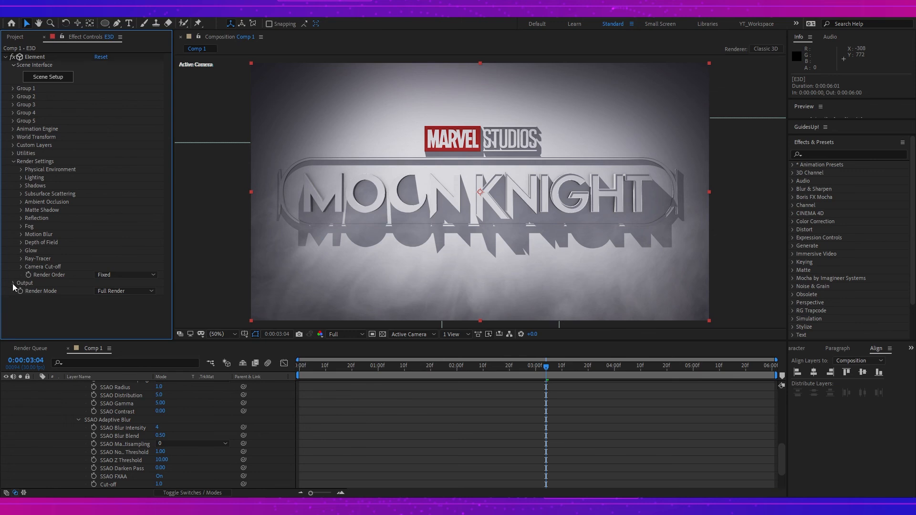
# Set Element's output multisampling to 16 and supersampling to 4, and enable Enhanced Multisampling
pyautogui.click(13, 284)
pyautogui.scroll(-3, 61, 216)
pyautogui.click(136, 214)
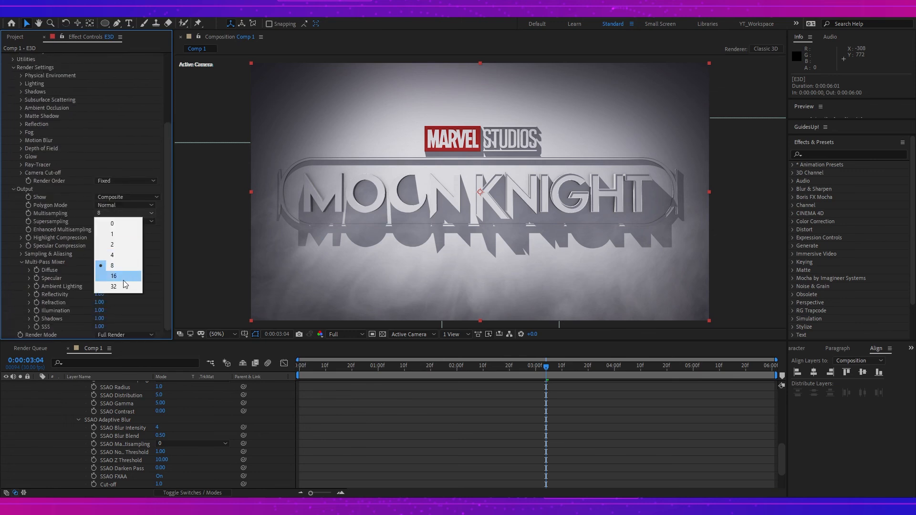
pyautogui.click(123, 279)
pyautogui.click(140, 219)
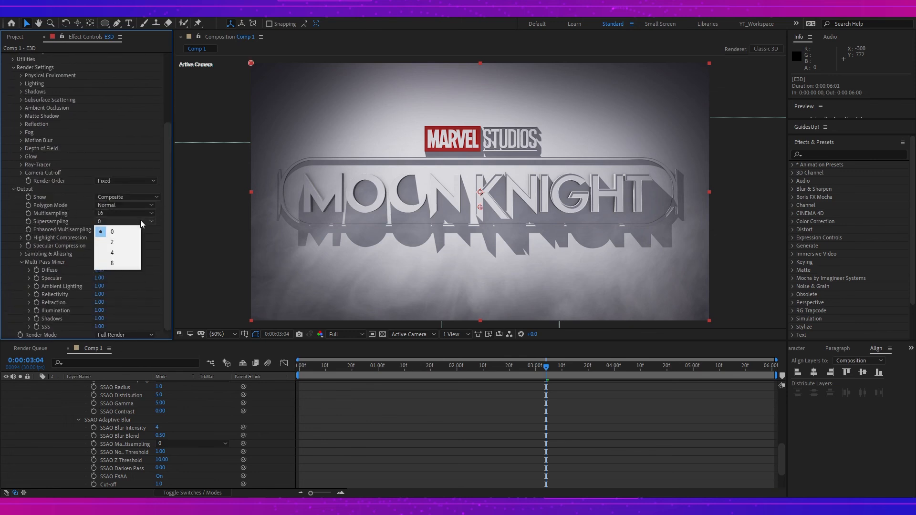
pyautogui.click(130, 254)
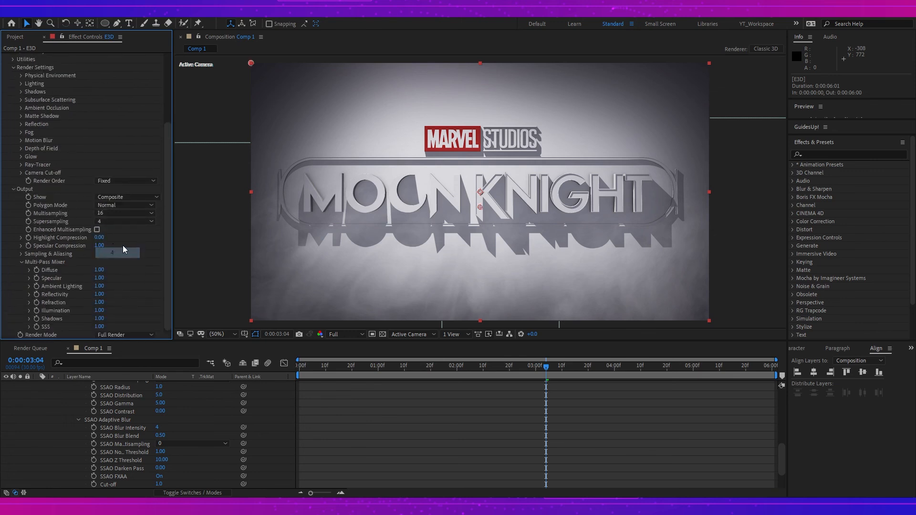
pyautogui.click(97, 229)
# Set the FXAA smoothing in Element's sampling and aliasing settings to 8
pyautogui.click(21, 254)
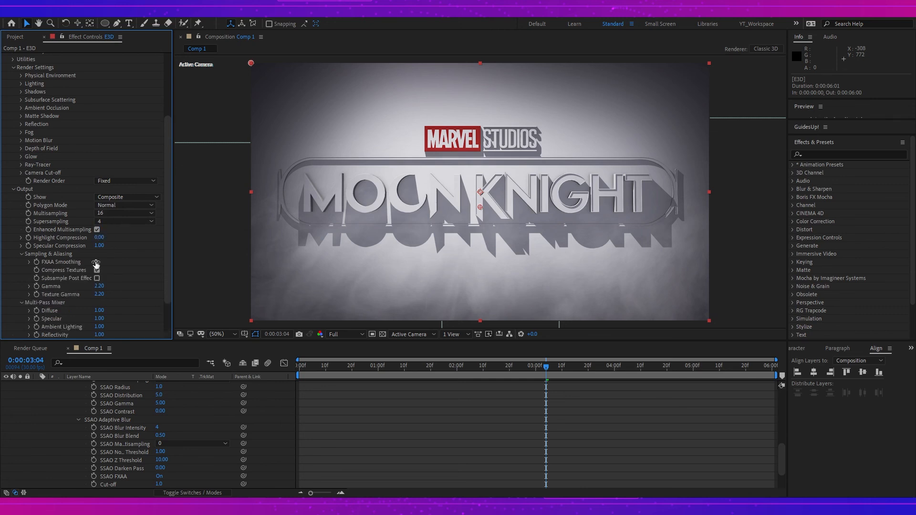
pyautogui.click(95, 263)
pyautogui.click(29, 263)
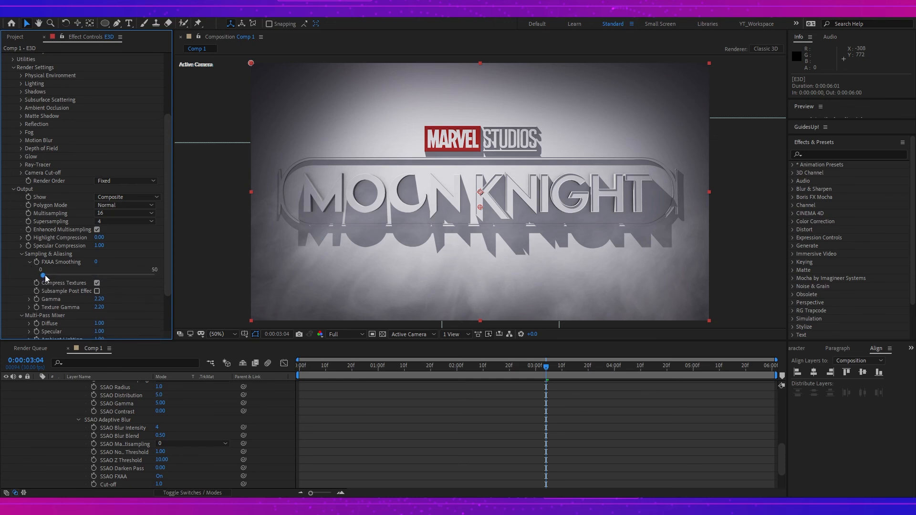
pyautogui.moveTo(47, 280); pyautogui.dragTo(62, 280)
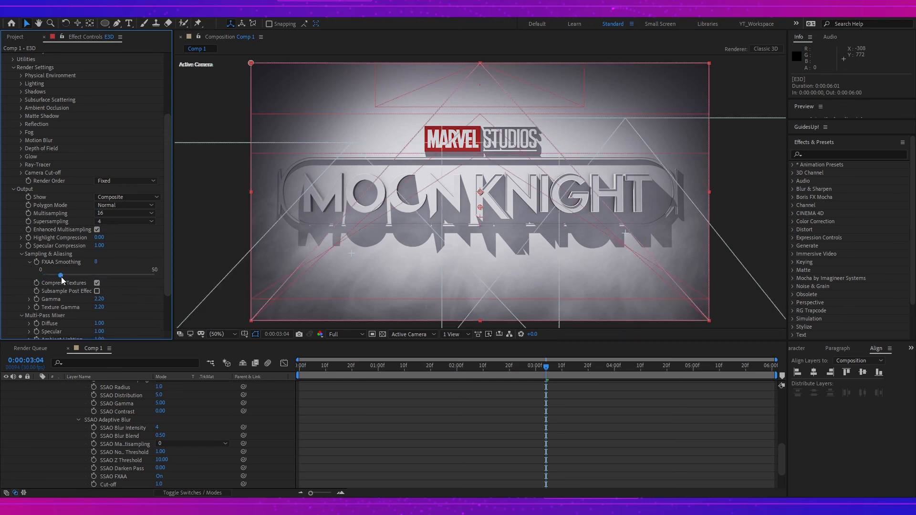
# Set Element's ray-traced shadow samples to 2 with the shadow multiplier at 4
pyautogui.scroll(2, 25, 120)
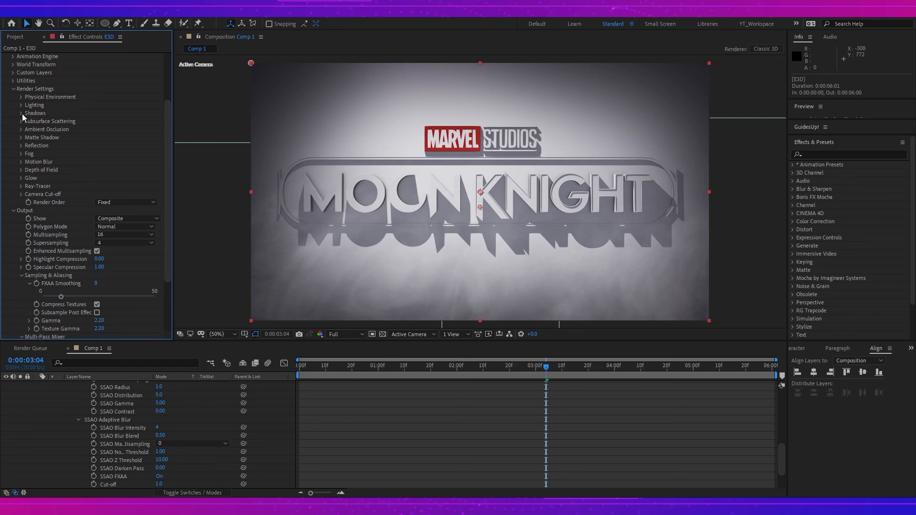
pyautogui.click(21, 113)
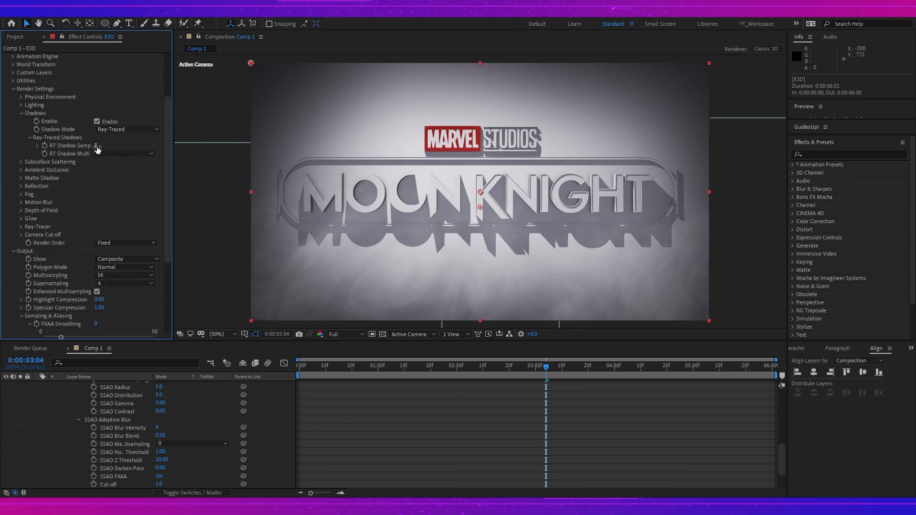
pyautogui.moveTo(99, 146); pyautogui.dragTo(100, 147)
pyautogui.click(100, 146)
pyautogui.write('2')
pyautogui.press('Return')
pyautogui.click(123, 153)
pyautogui.click(123, 174)
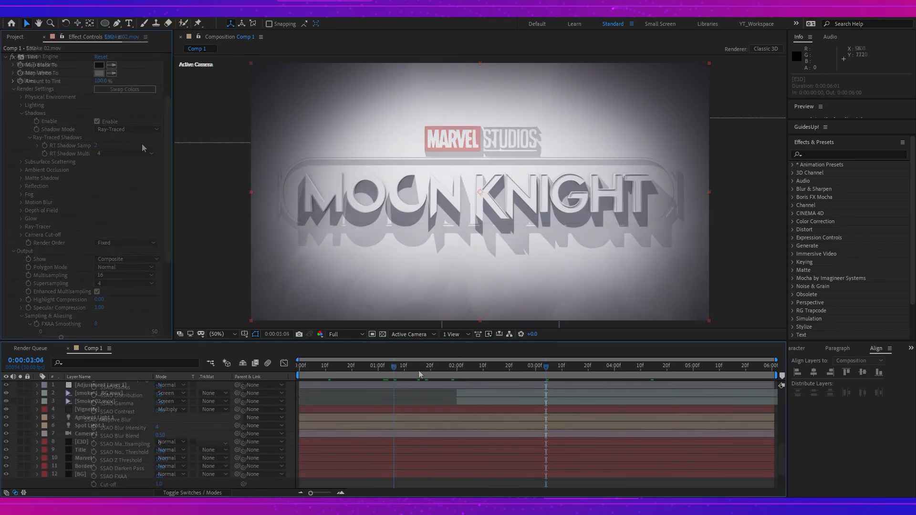
# Set Spot Light 1's shadow diffusion to 70 px at 0:00:04:10 and check the shadows through to 0:00:06:00
pyautogui.moveTo(546, 366); pyautogui.dragTo(640, 374)
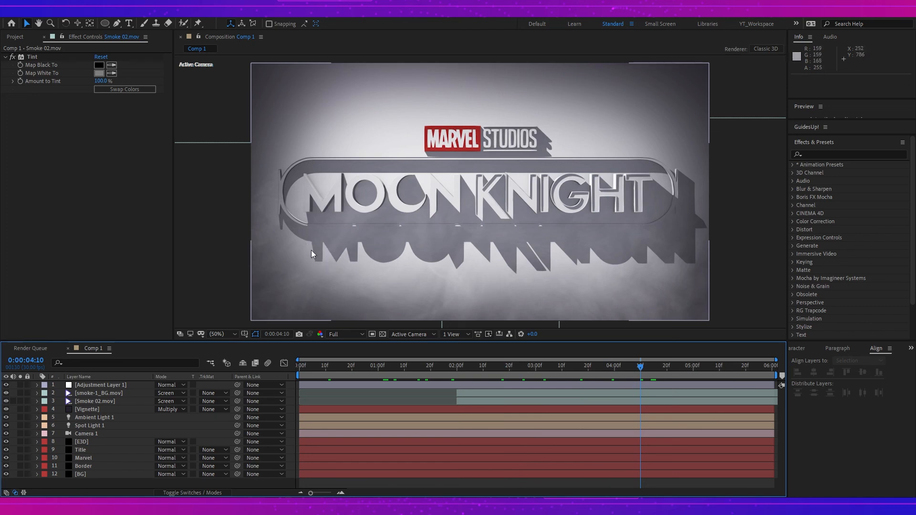
pyautogui.doubleClick(90, 426)
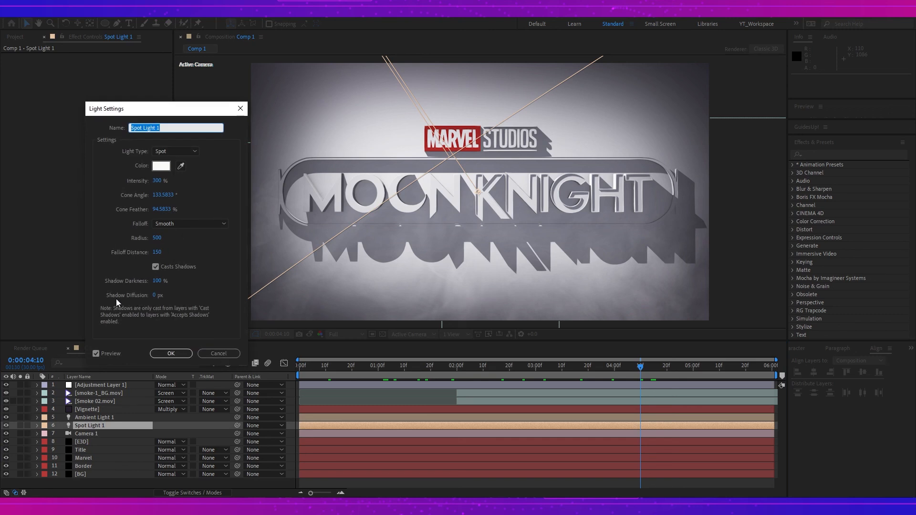
pyautogui.click(154, 296)
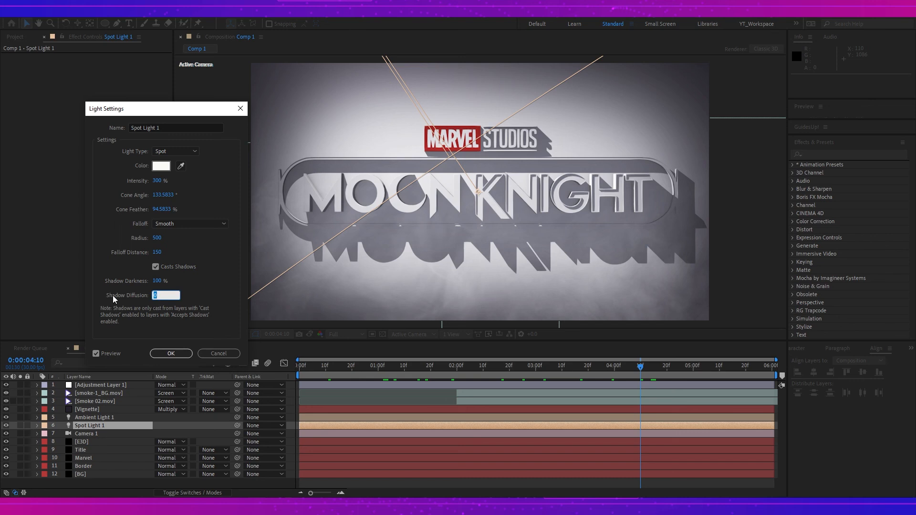
pyautogui.write('70')
pyautogui.click(190, 292)
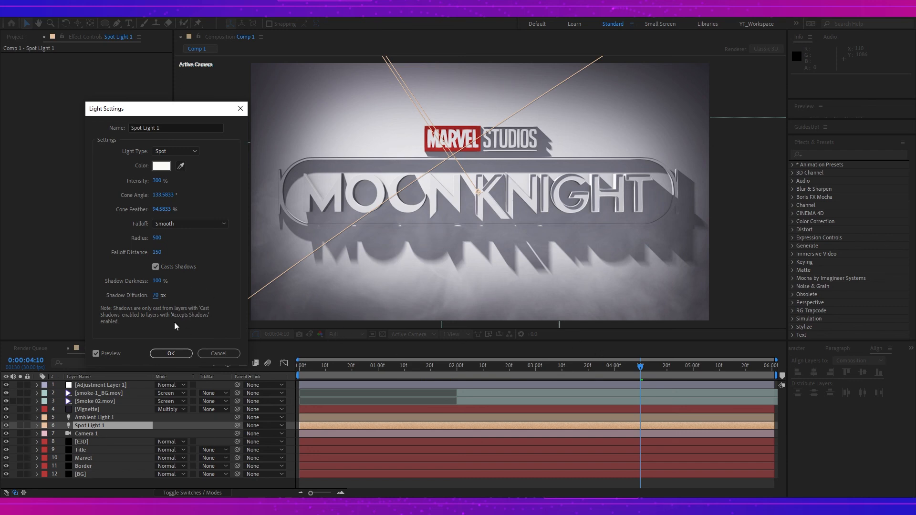
pyautogui.click(171, 354)
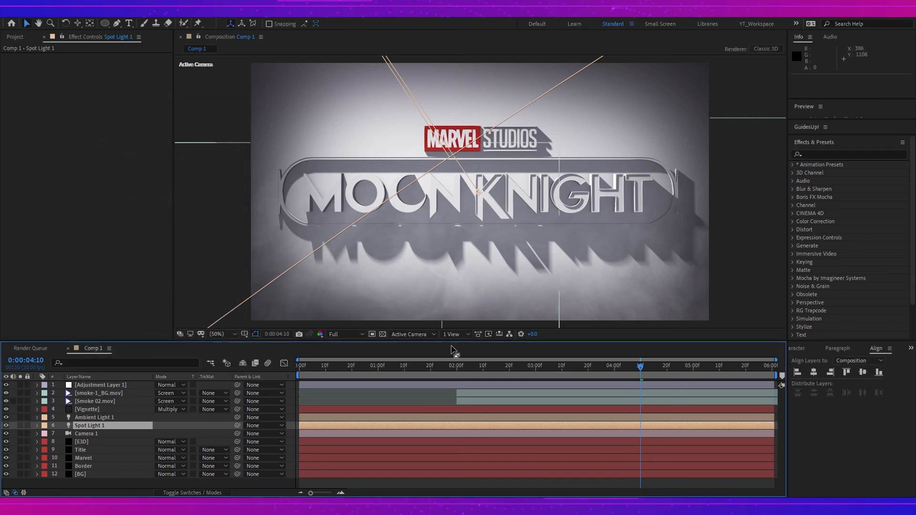
pyautogui.click(695, 370)
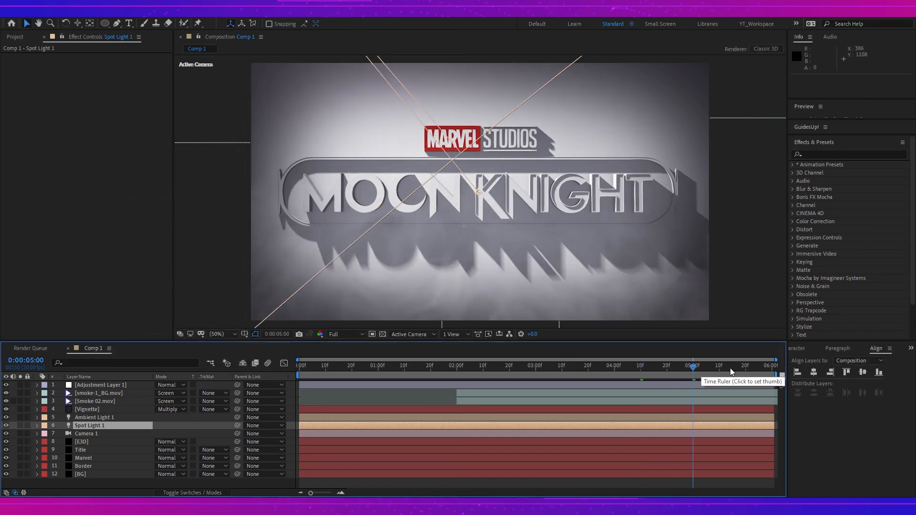
pyautogui.click(730, 371)
pyautogui.click(773, 371)
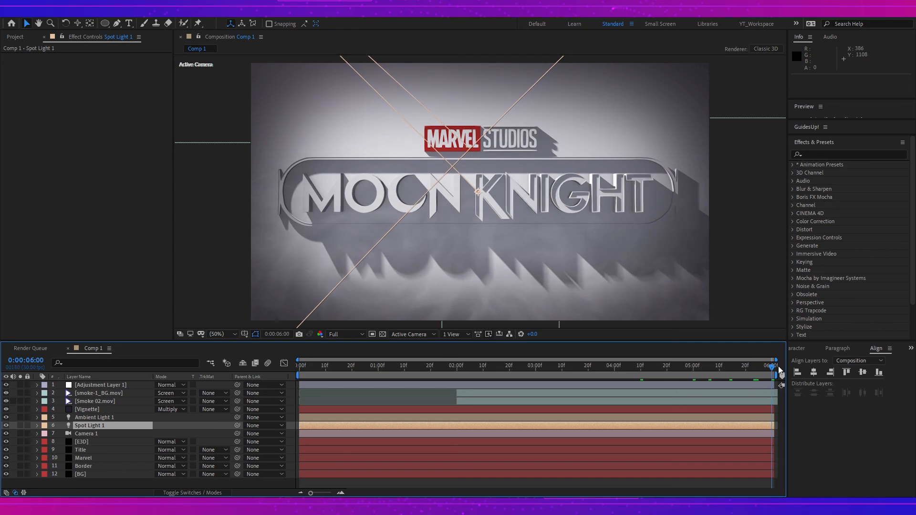